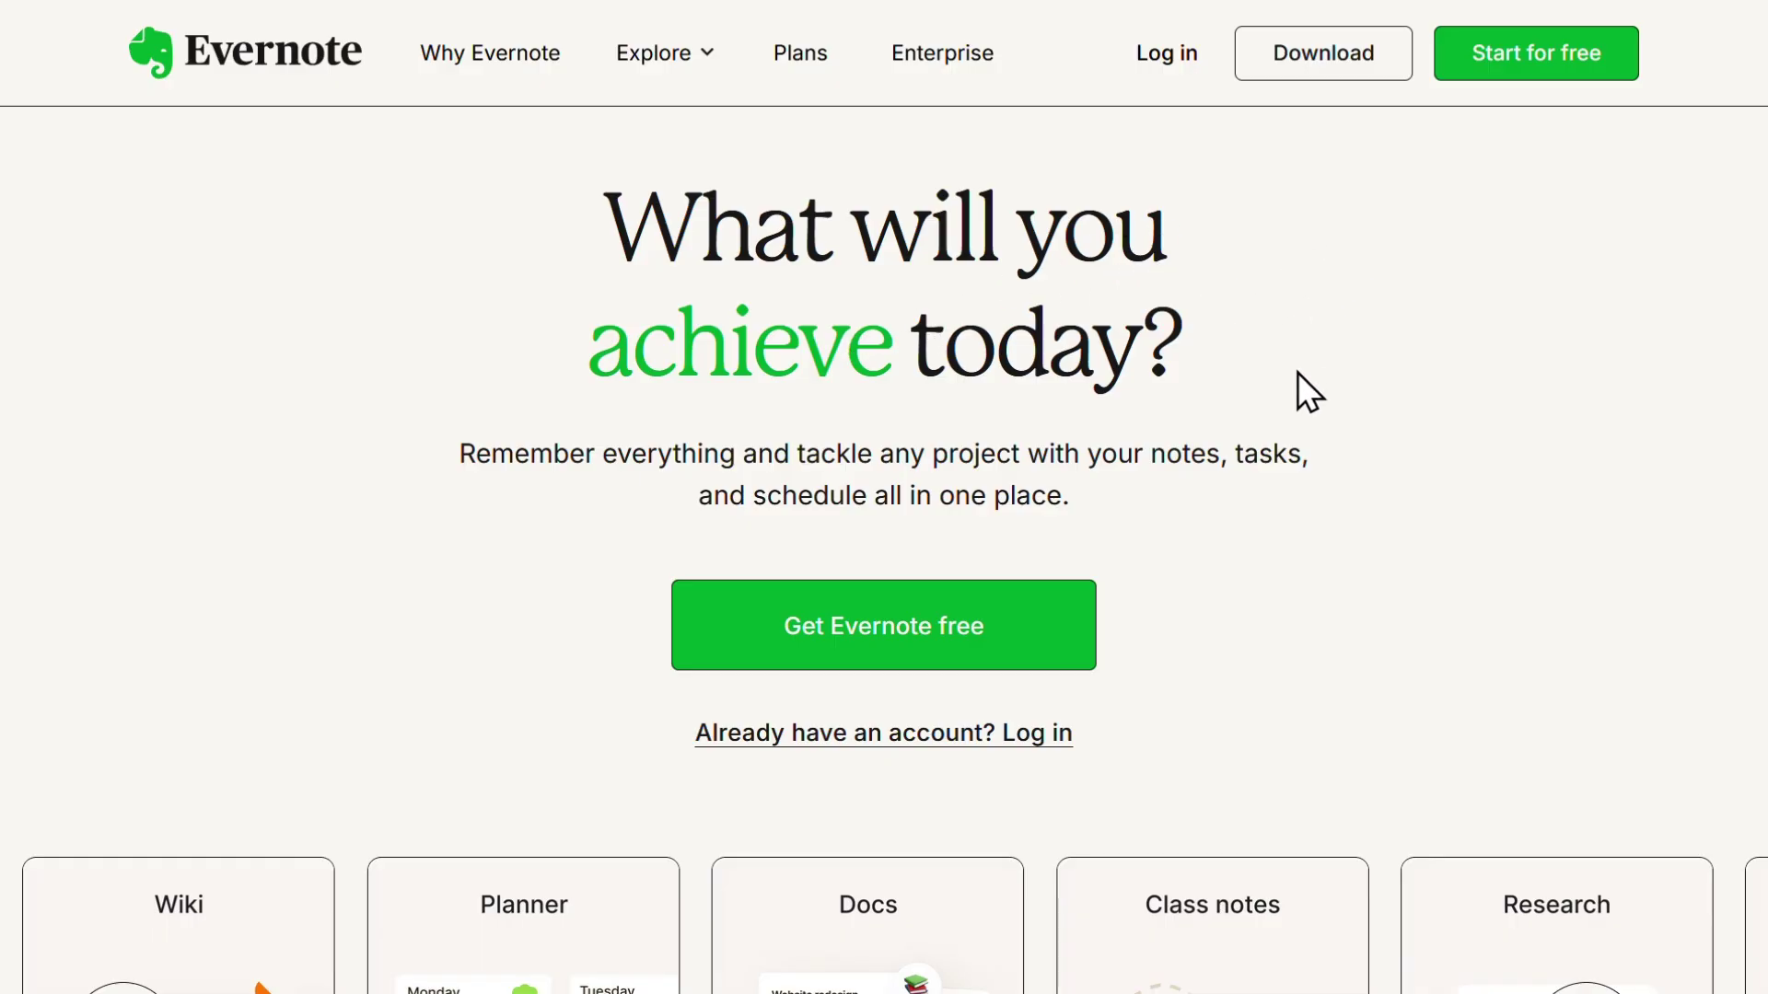
Step: Scroll down the Evernote website and advance the use-case card carousel four times
scroll(1350, 363, "down", 2)
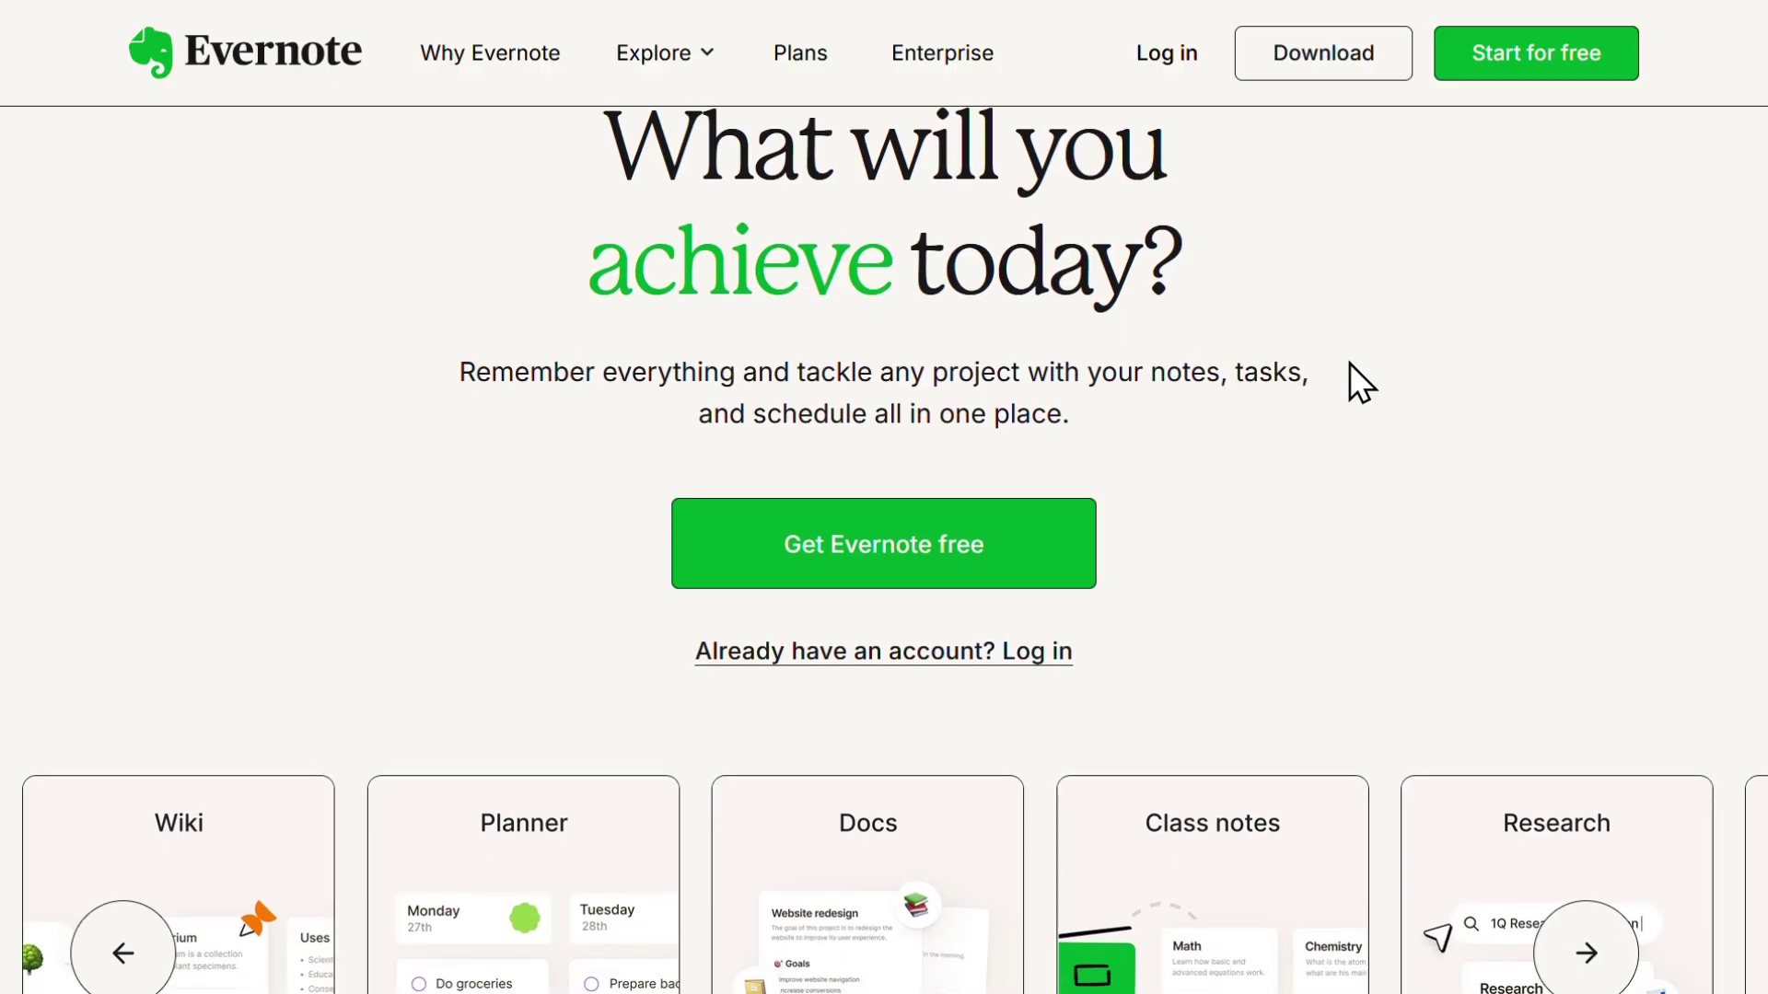
scroll(1350, 363, "down", 3)
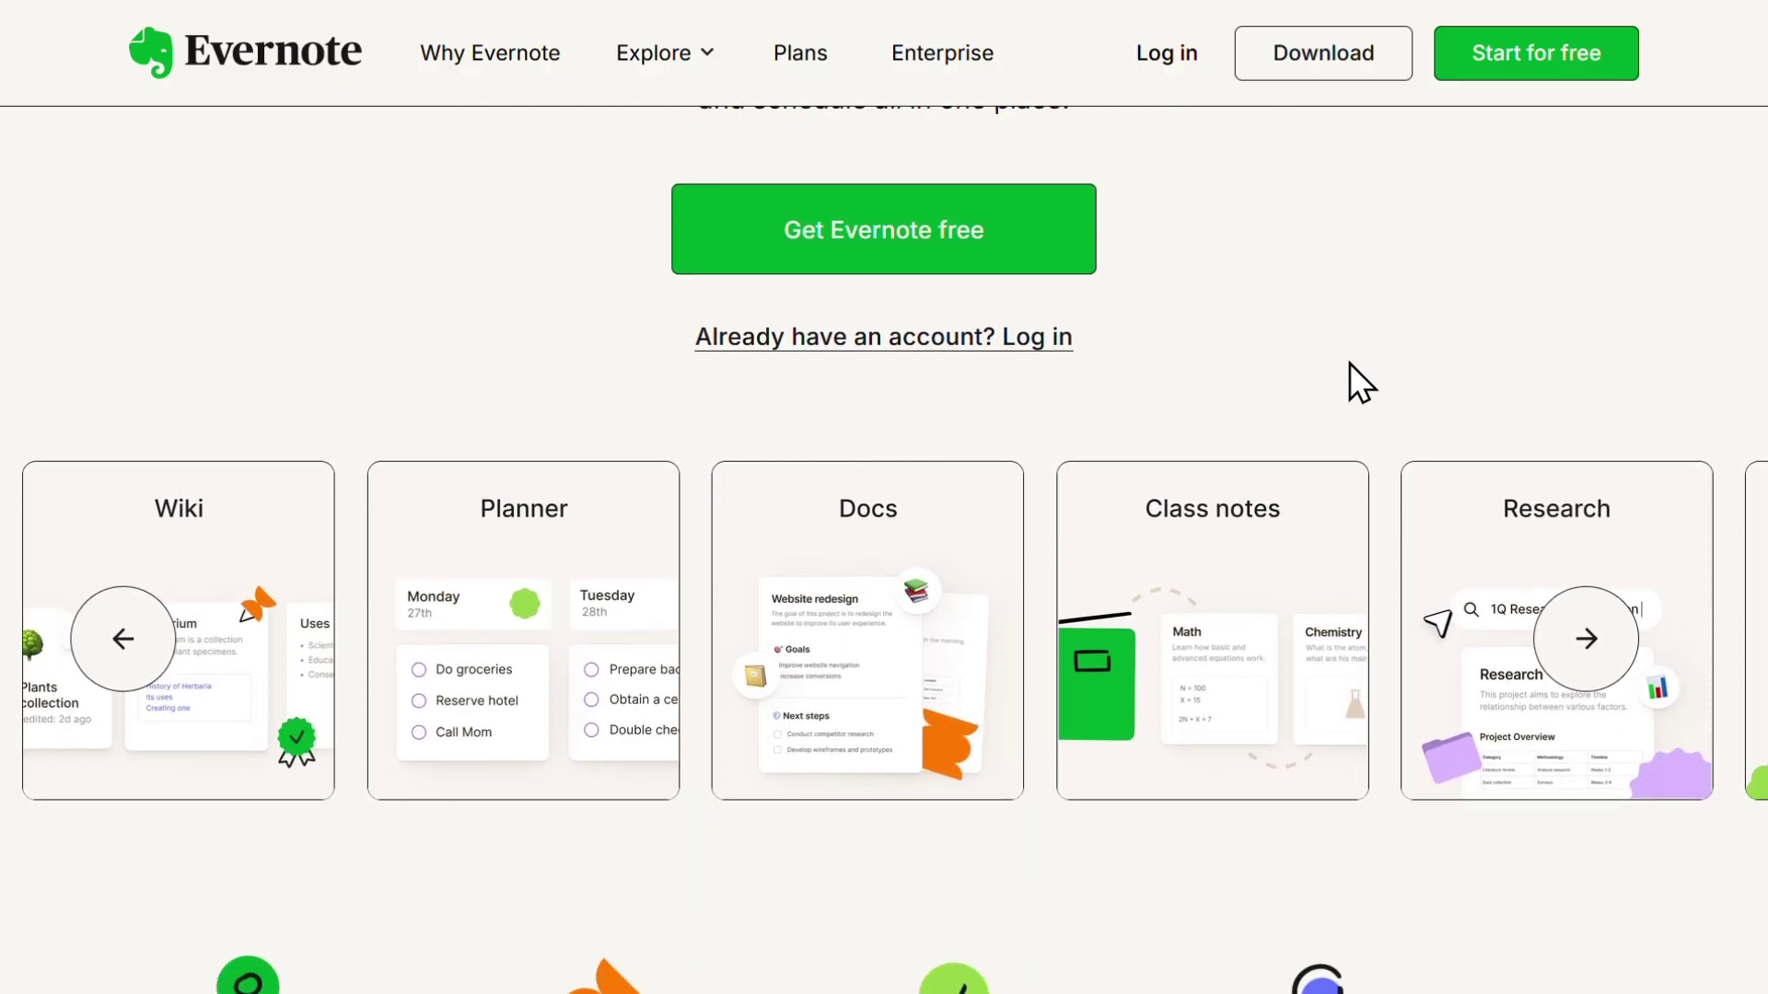
scroll(1349, 363, "down", 3)
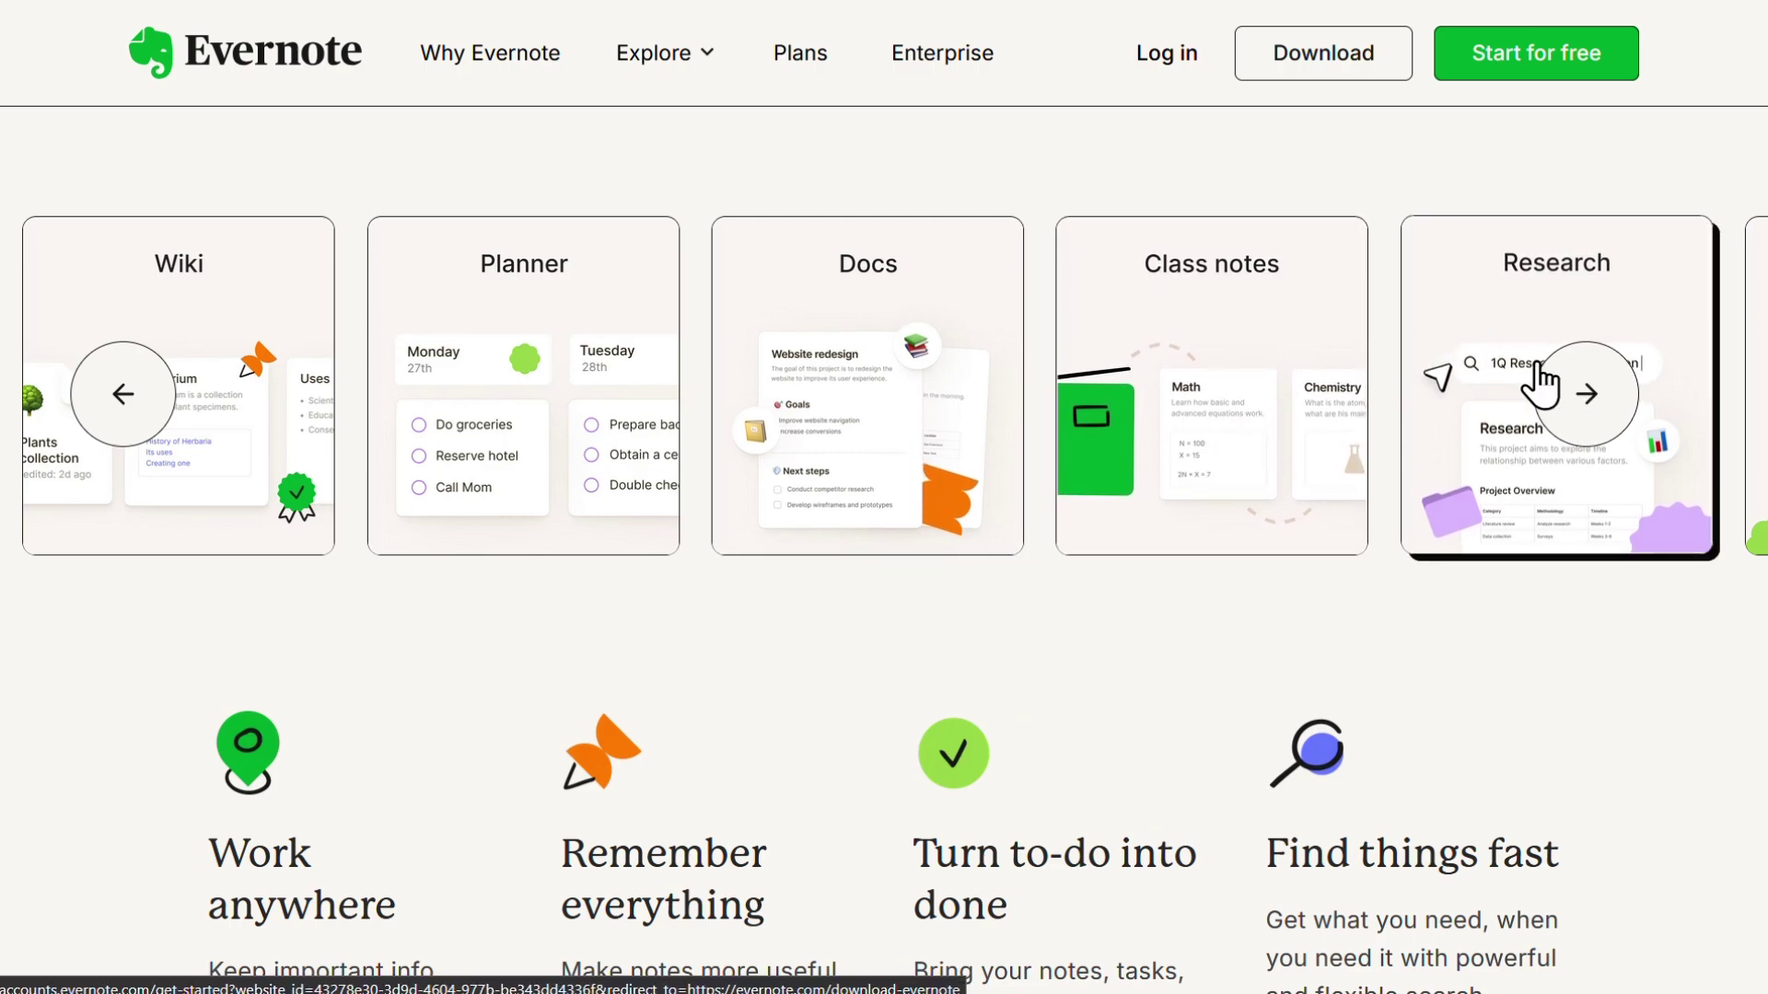
left_click(1602, 391)
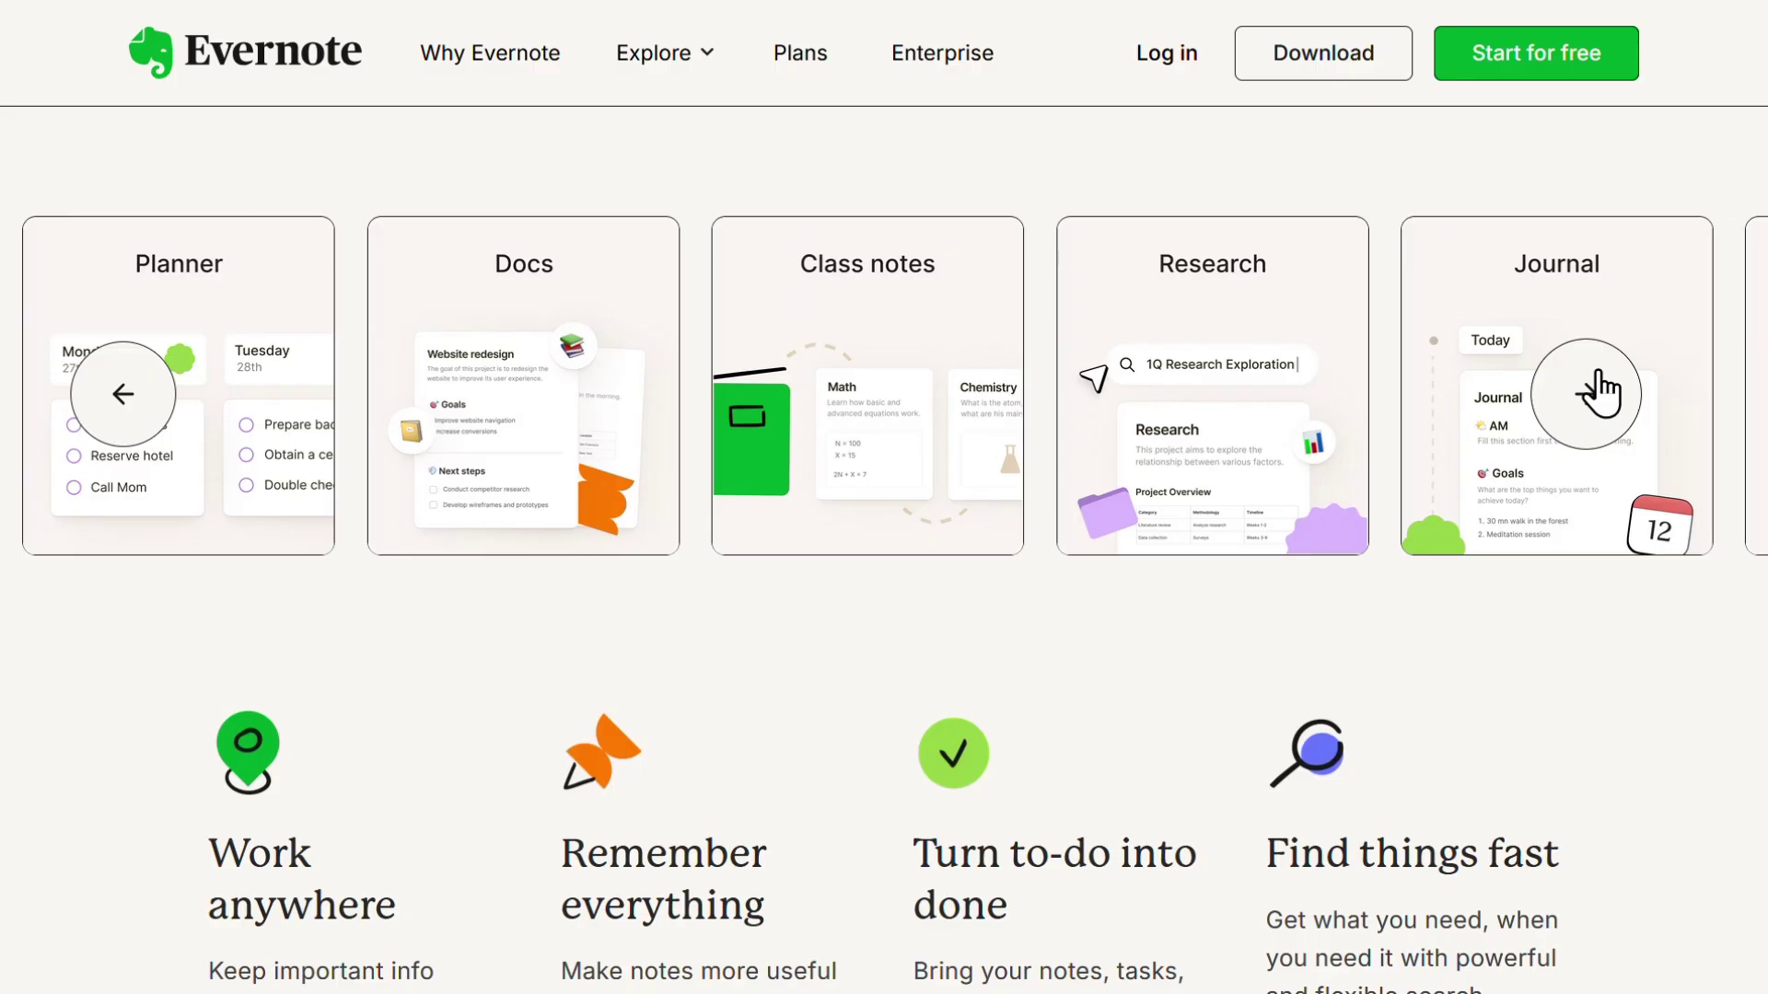
left_click(1602, 392)
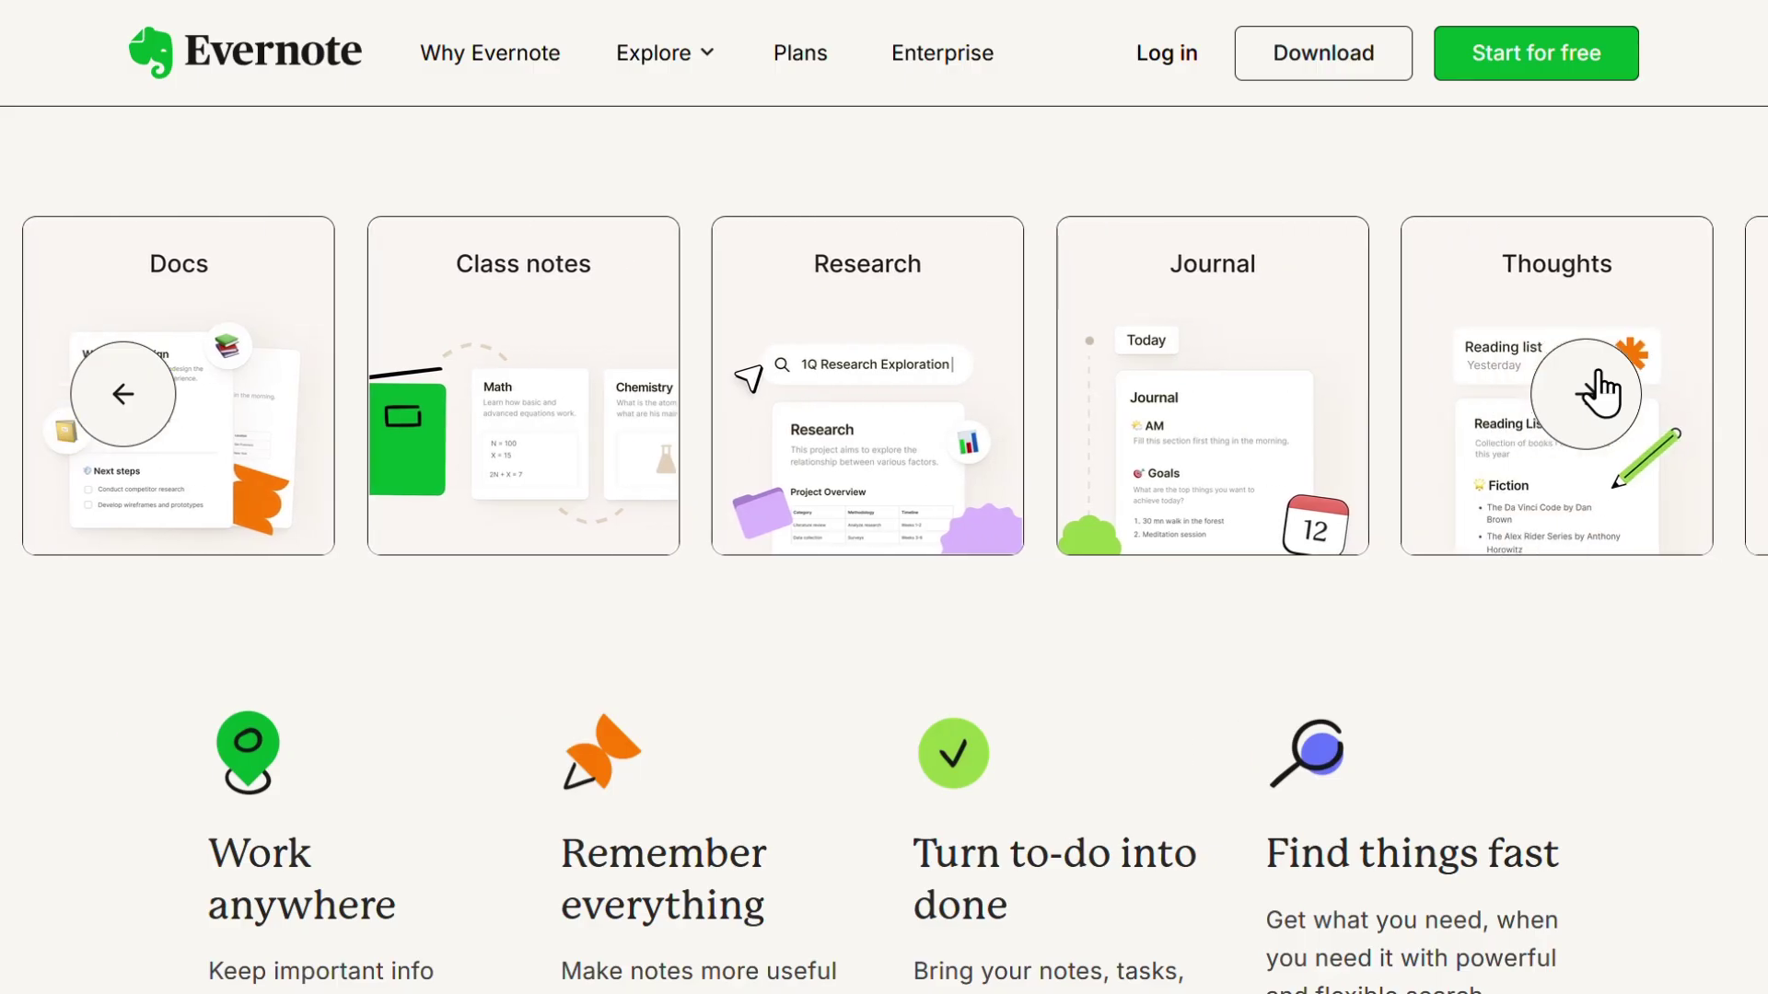
left_click(1602, 392)
left_click(1602, 392)
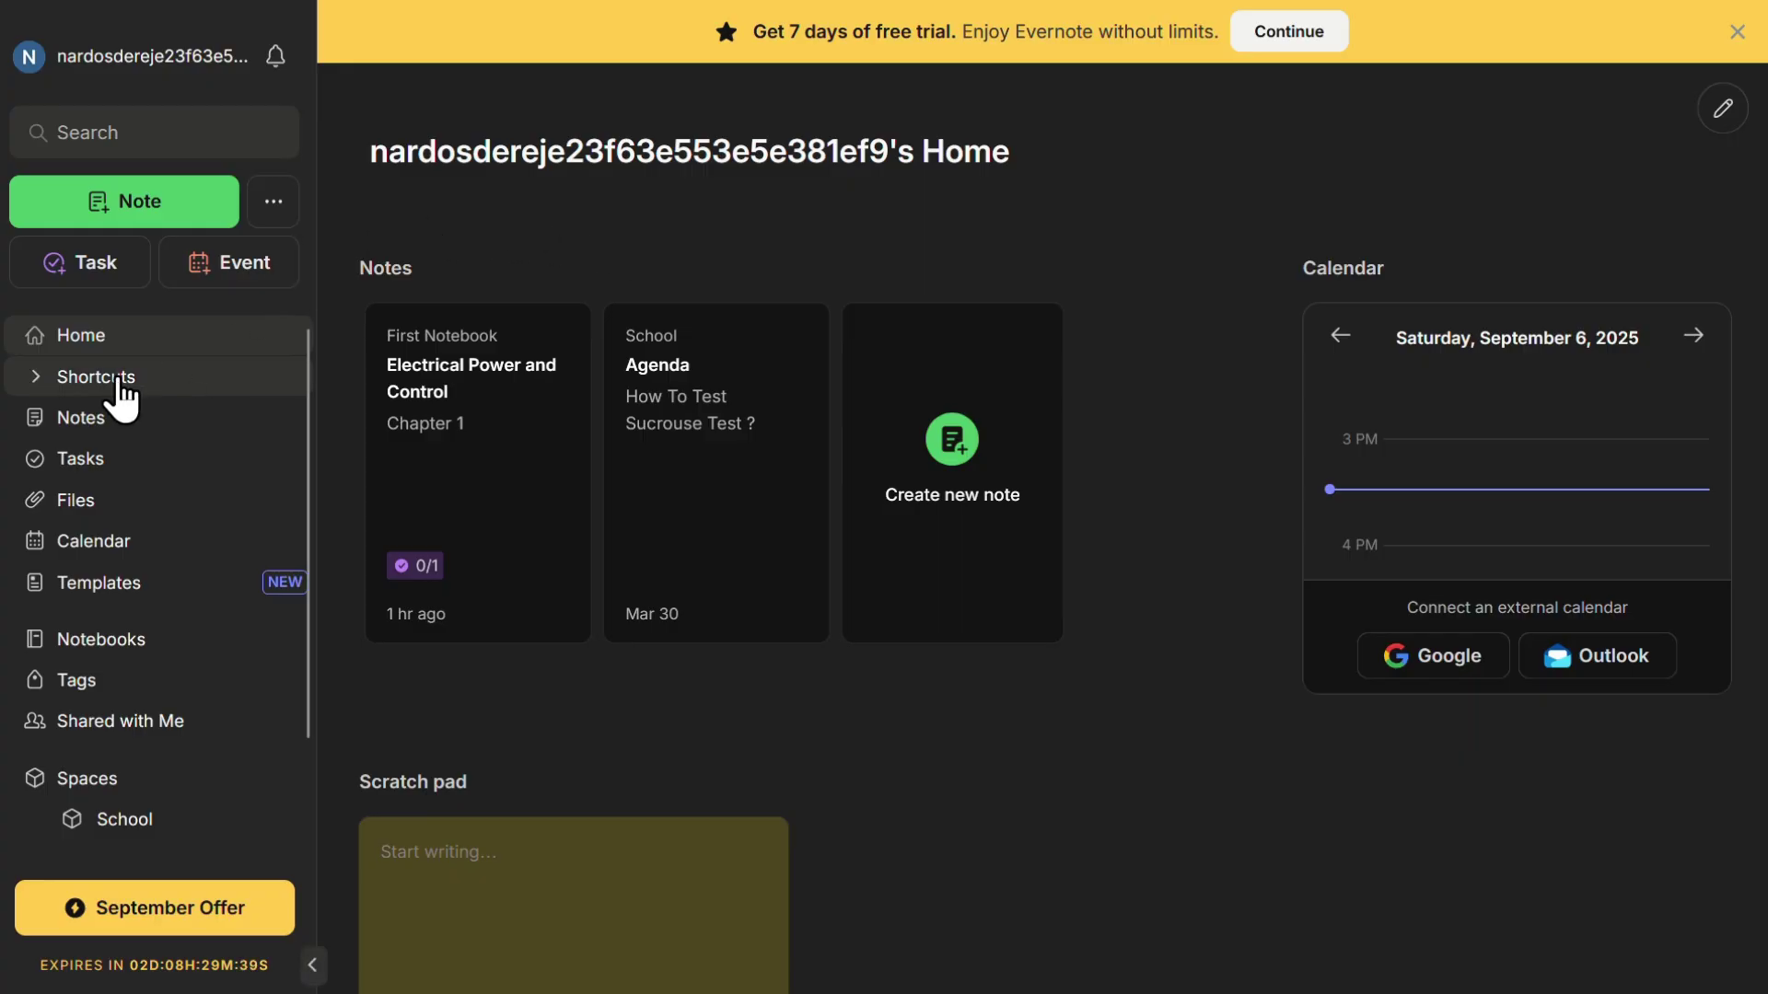
Step: Browse the Notes list and Tasks page, then show the list of all six notebooks
scroll(107, 703, "down", 2)
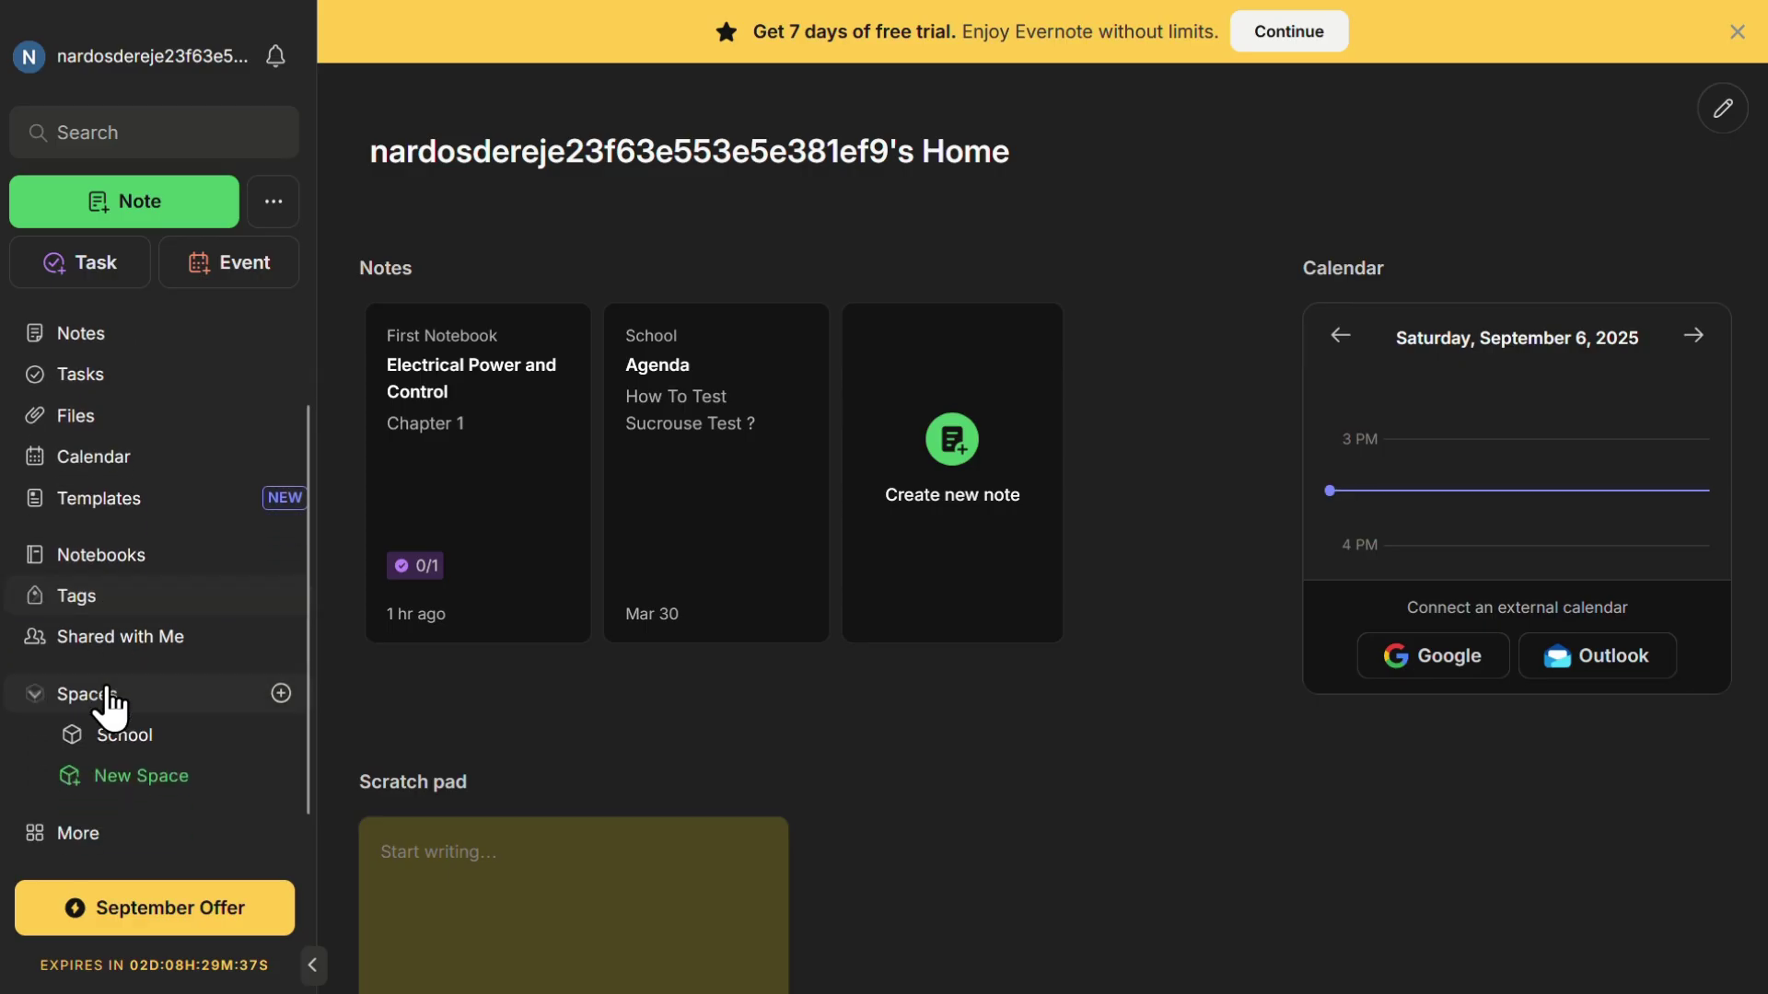
scroll(109, 704, "up", 2)
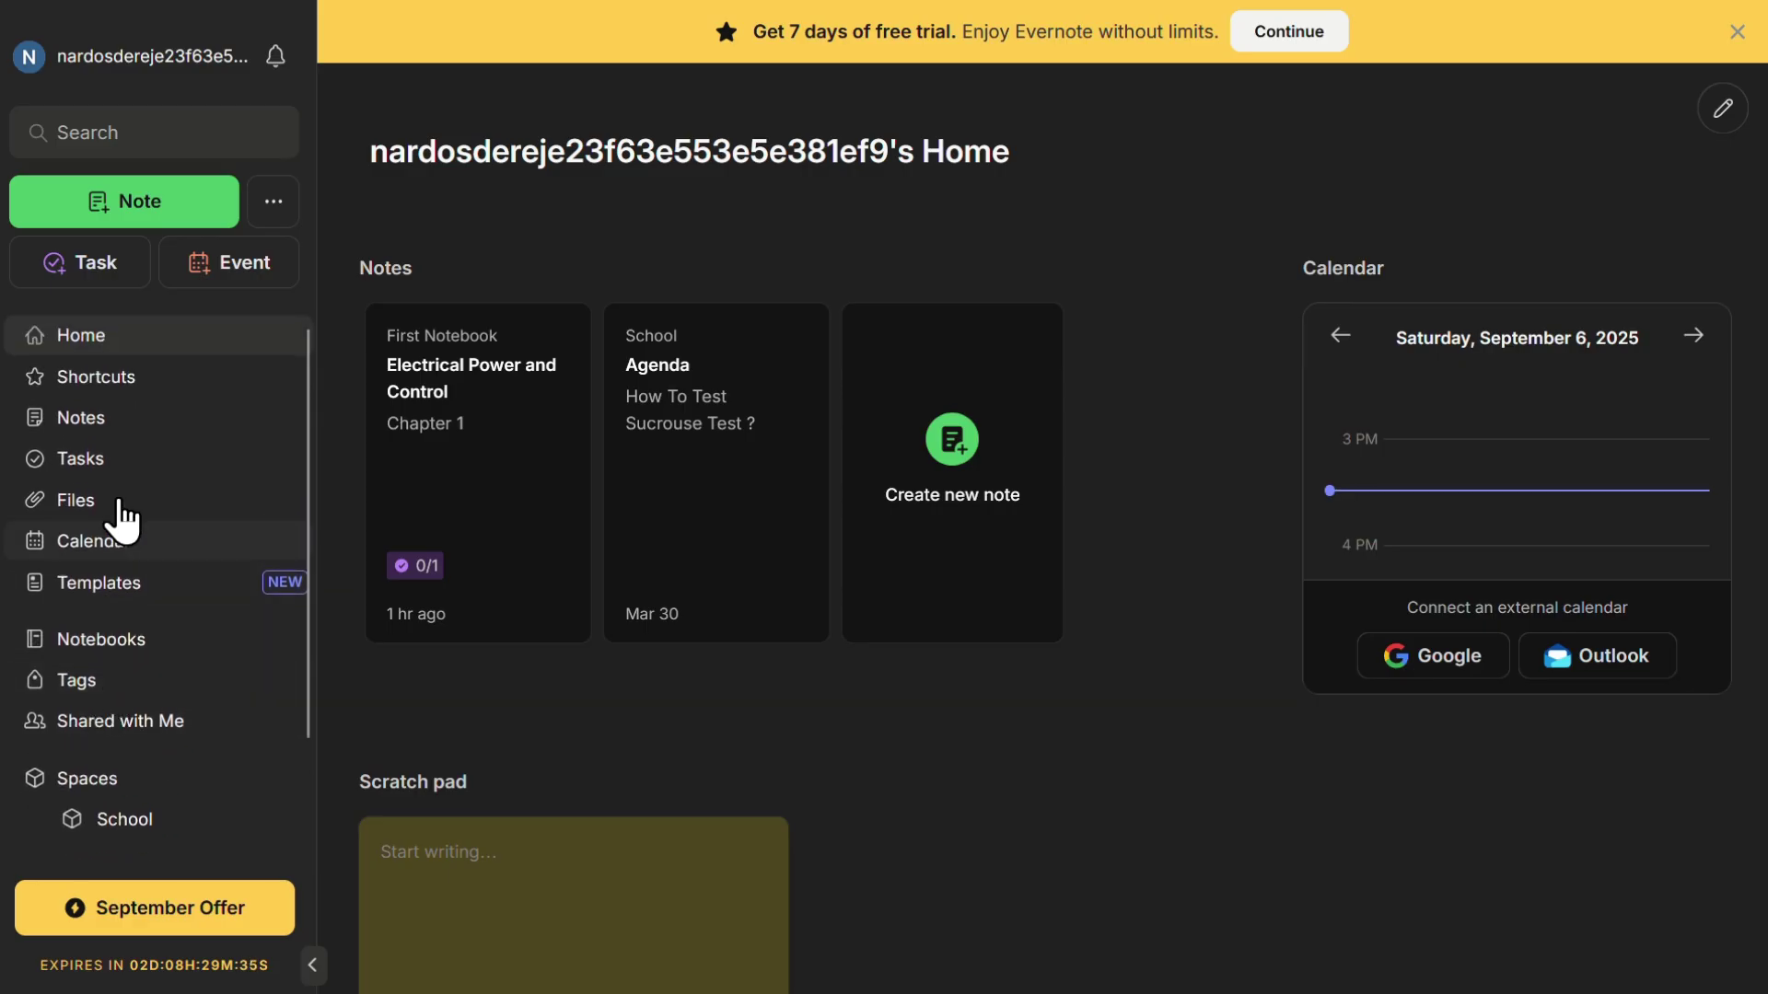
left_click(86, 429)
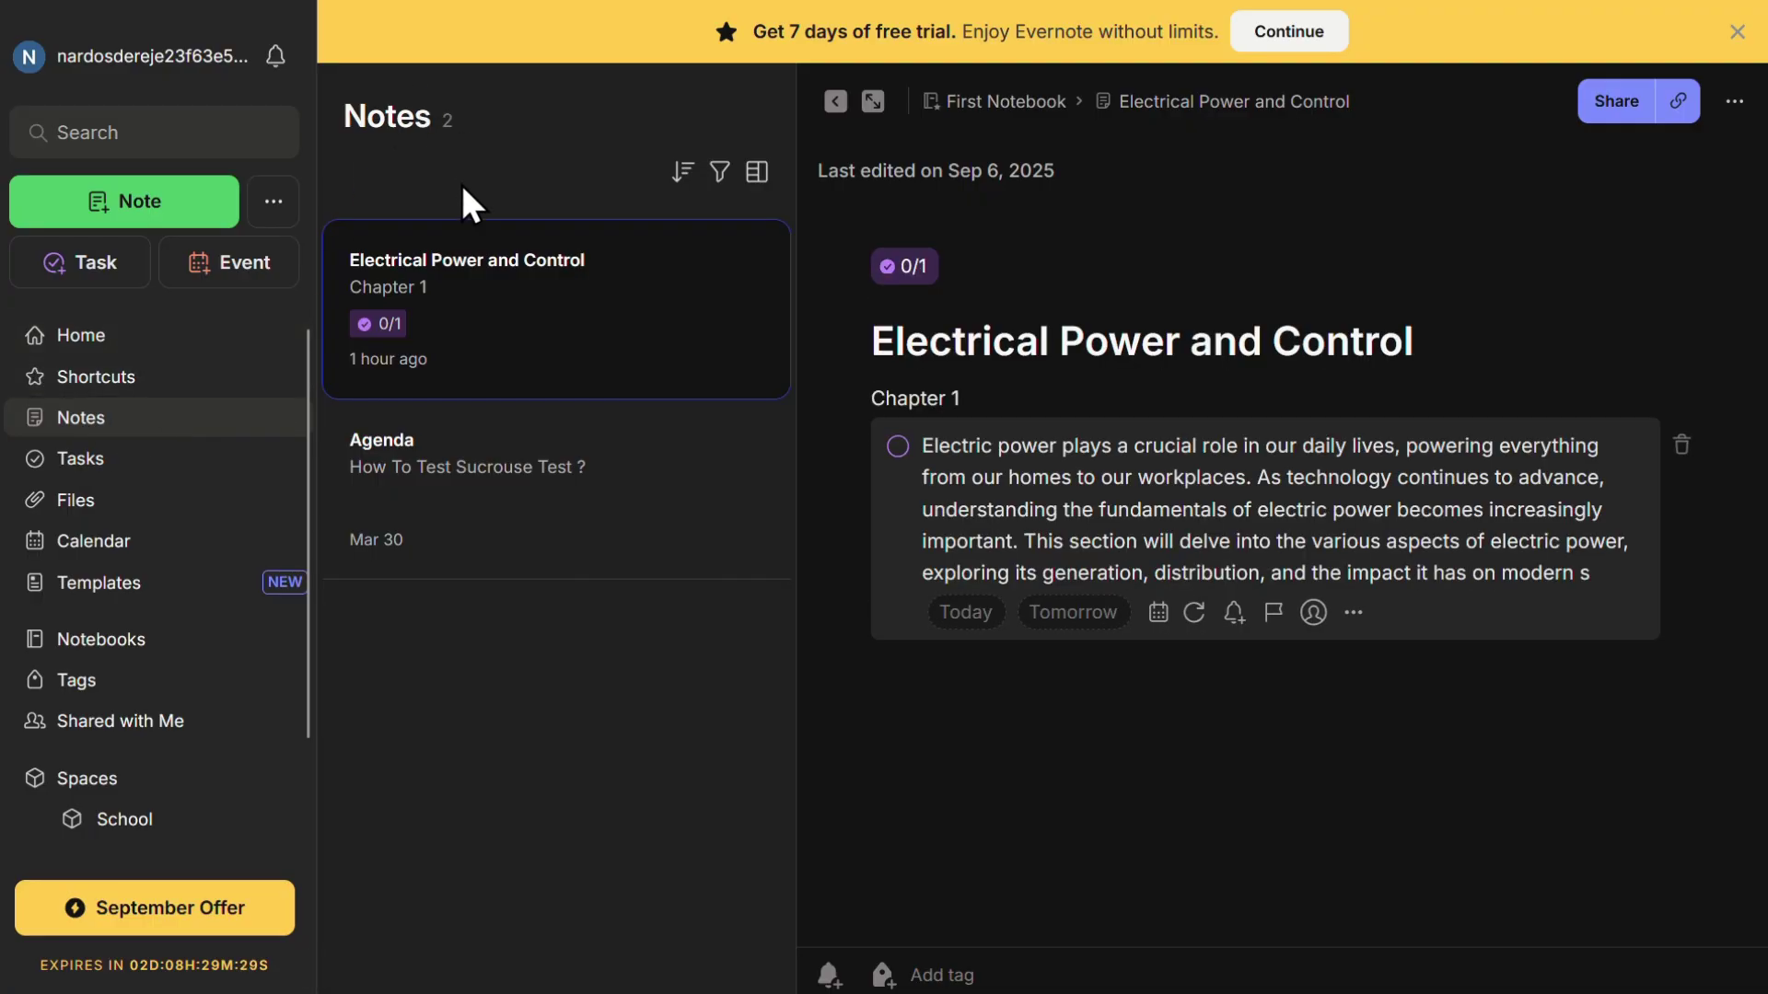
left_click(111, 482)
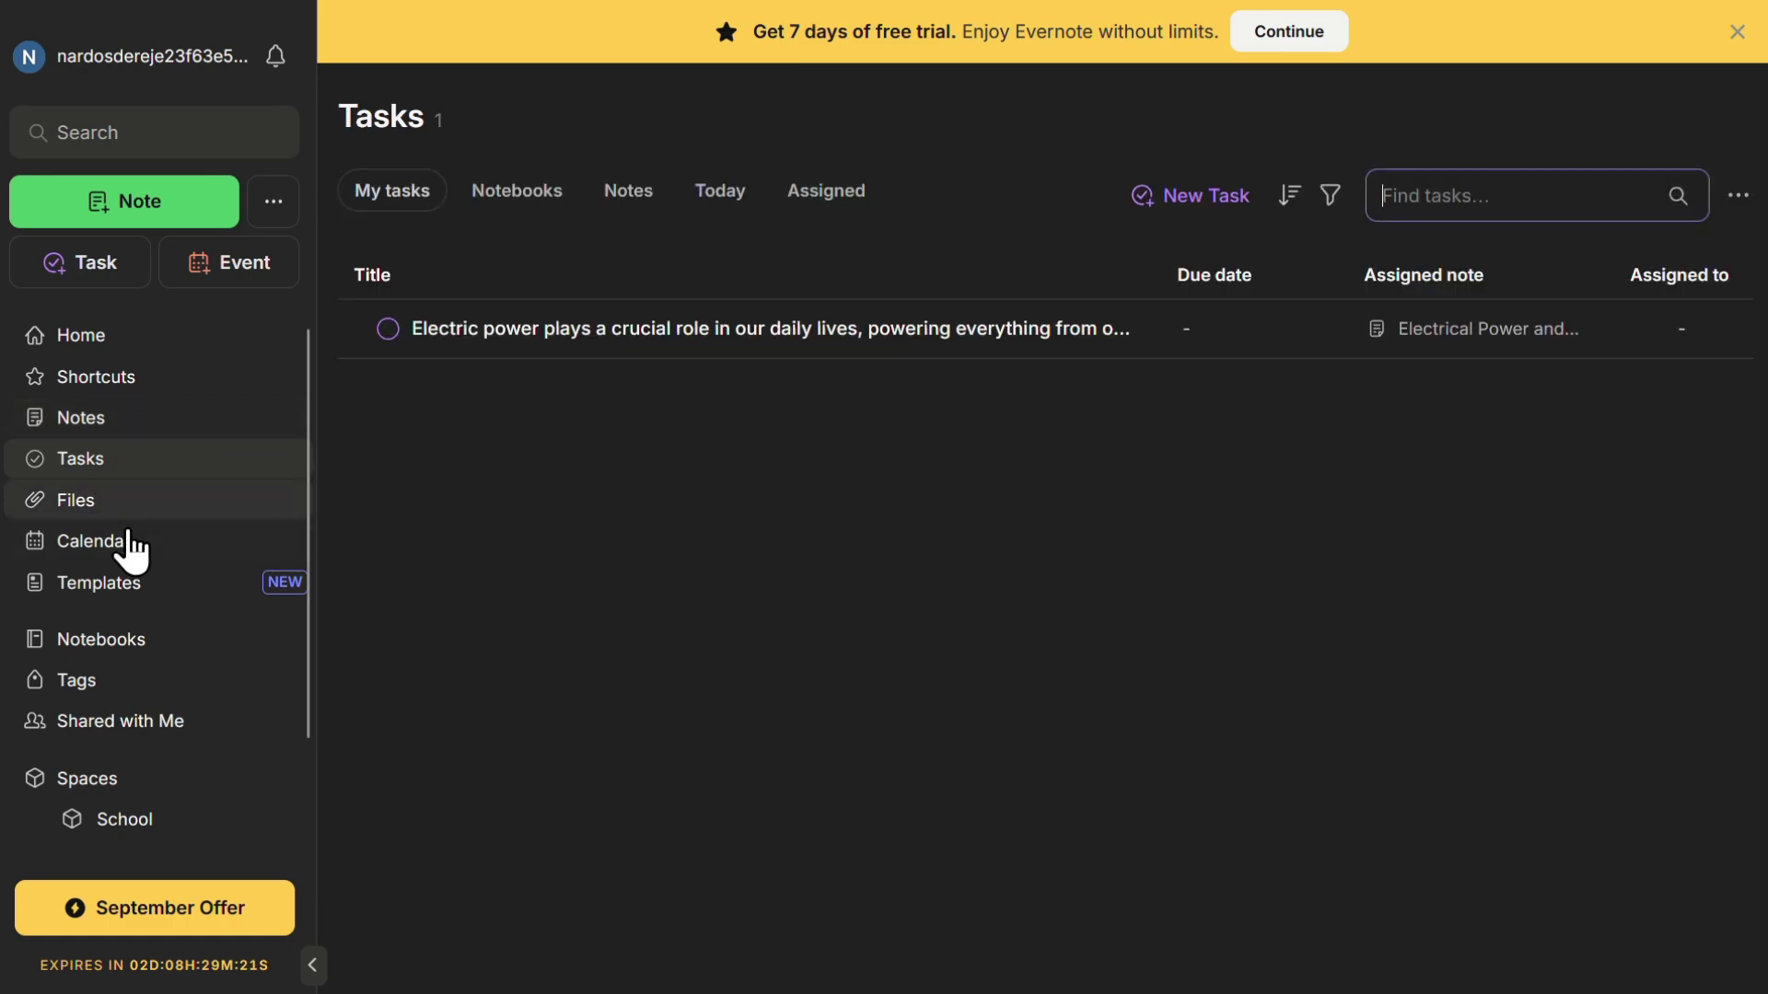
scroll(118, 557, "down", 1)
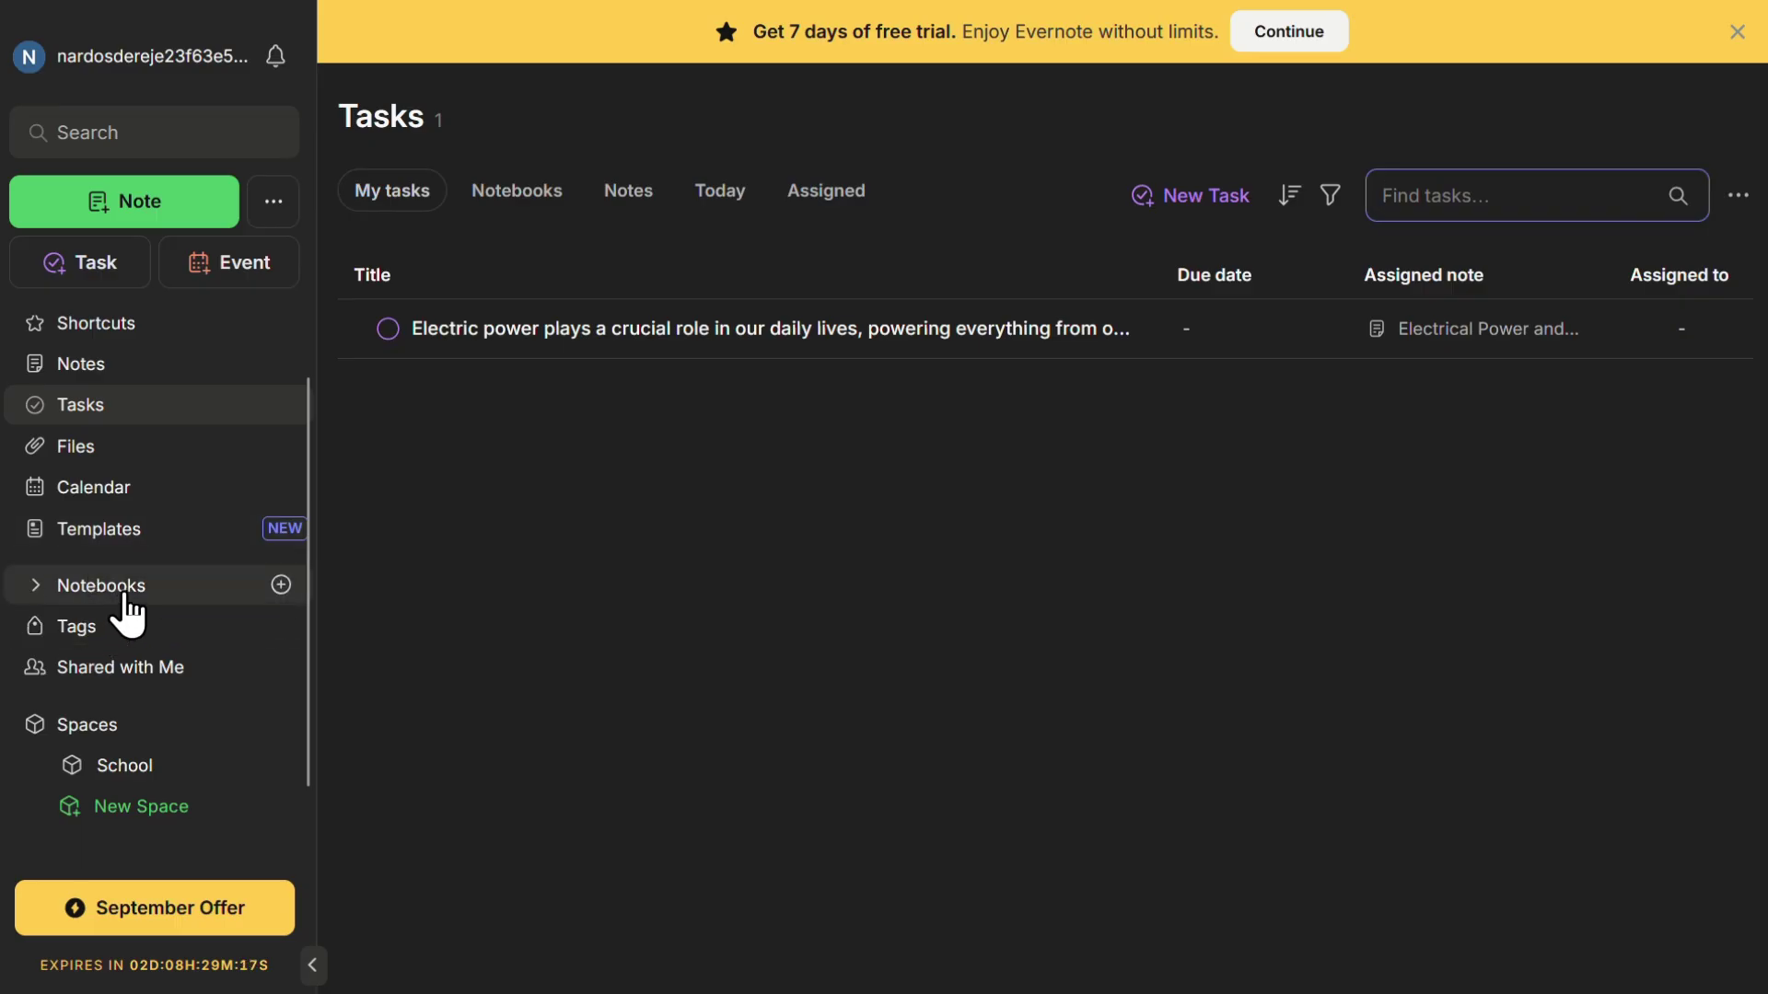
left_click(129, 589)
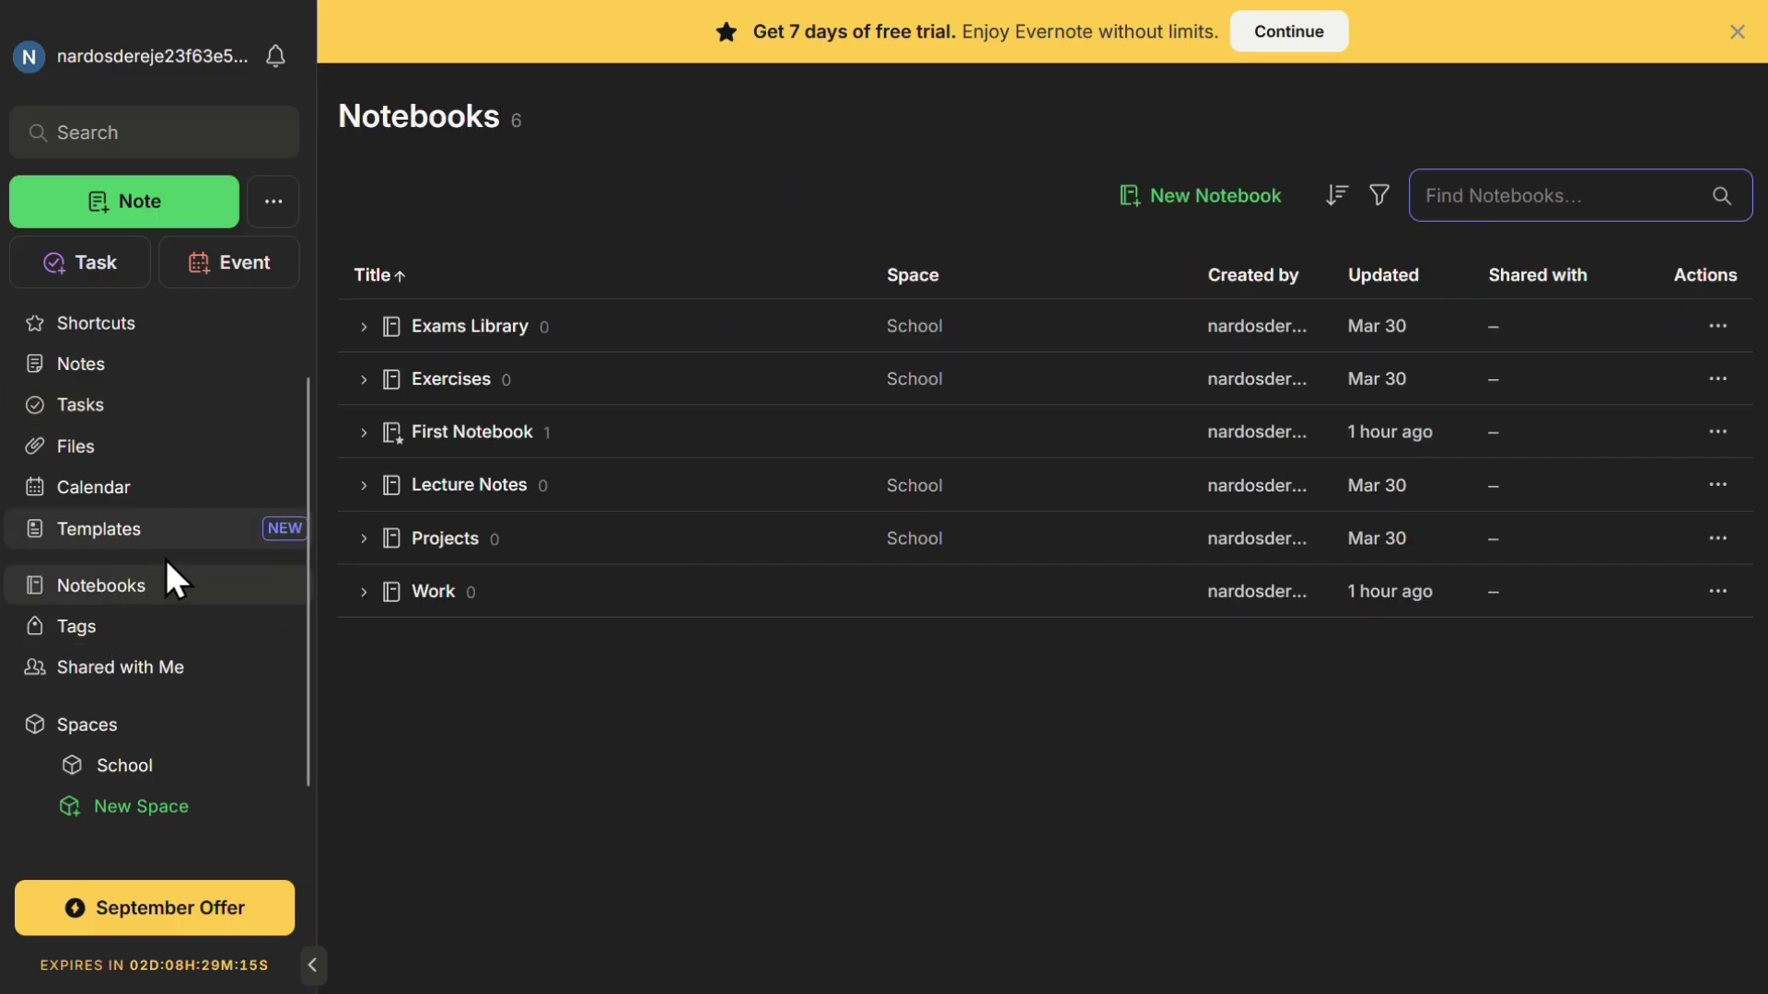
Step: View the Tags panel, go to the empty Shared with Me page, and check the More sidebar options
left_click(126, 635)
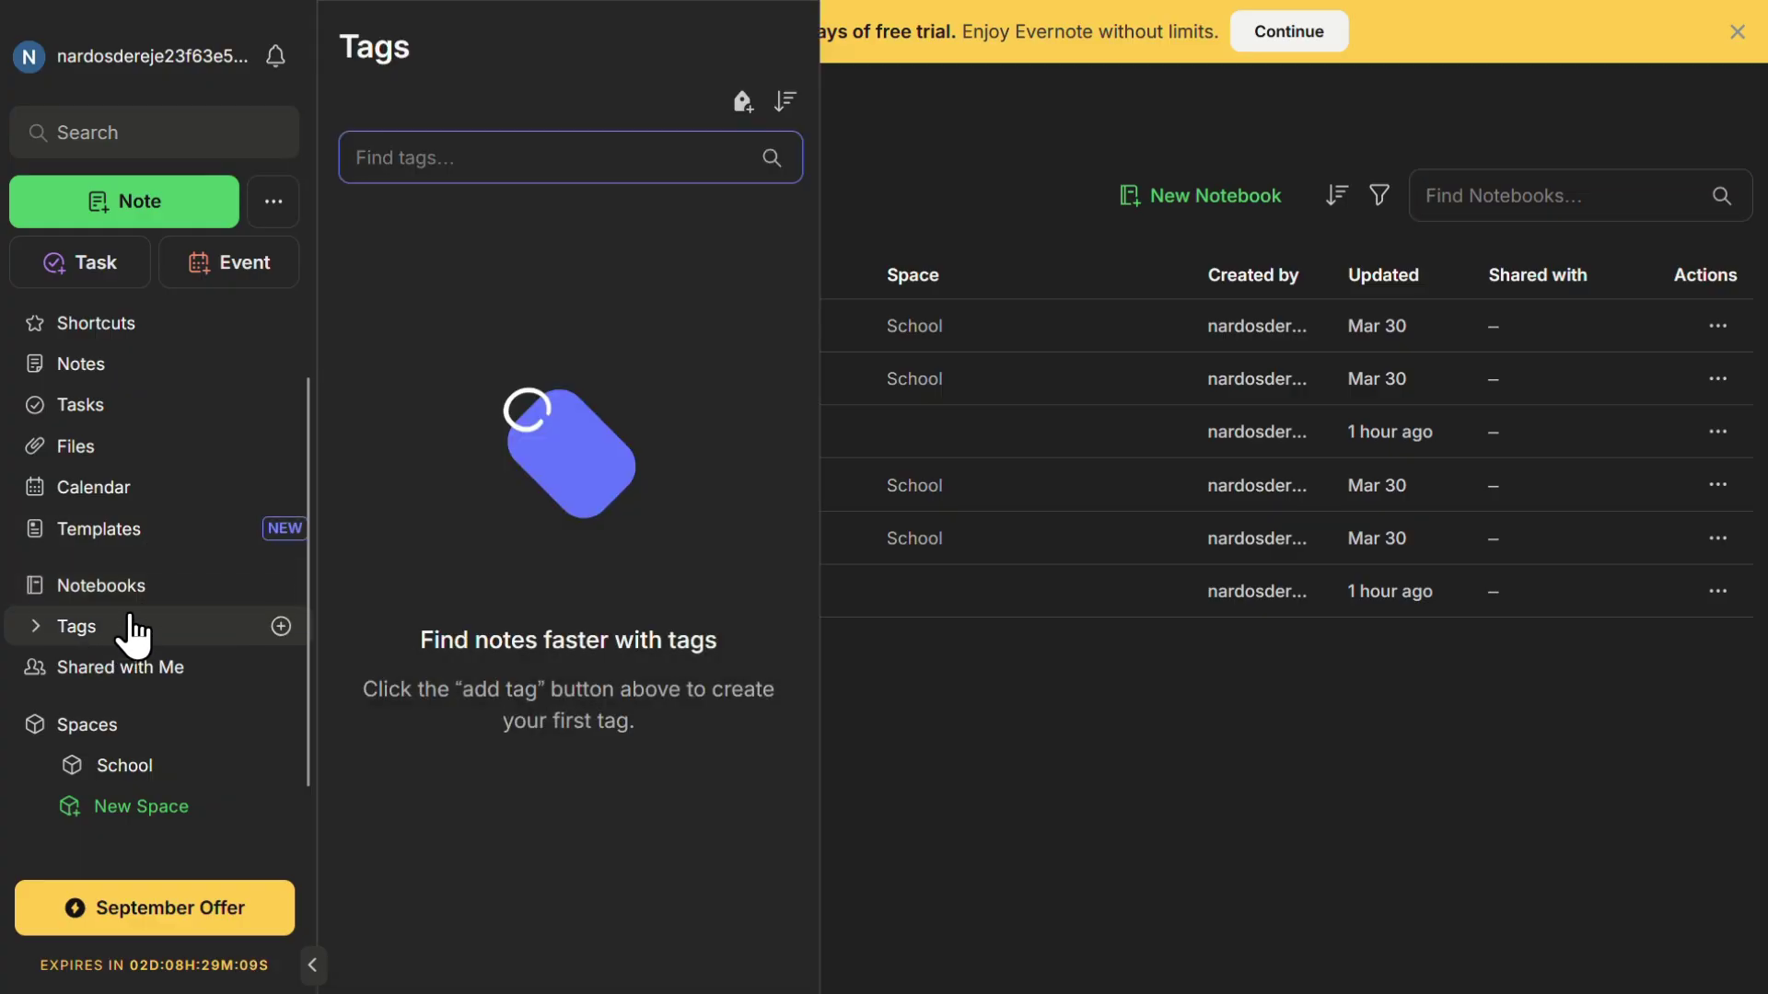
left_click(116, 681)
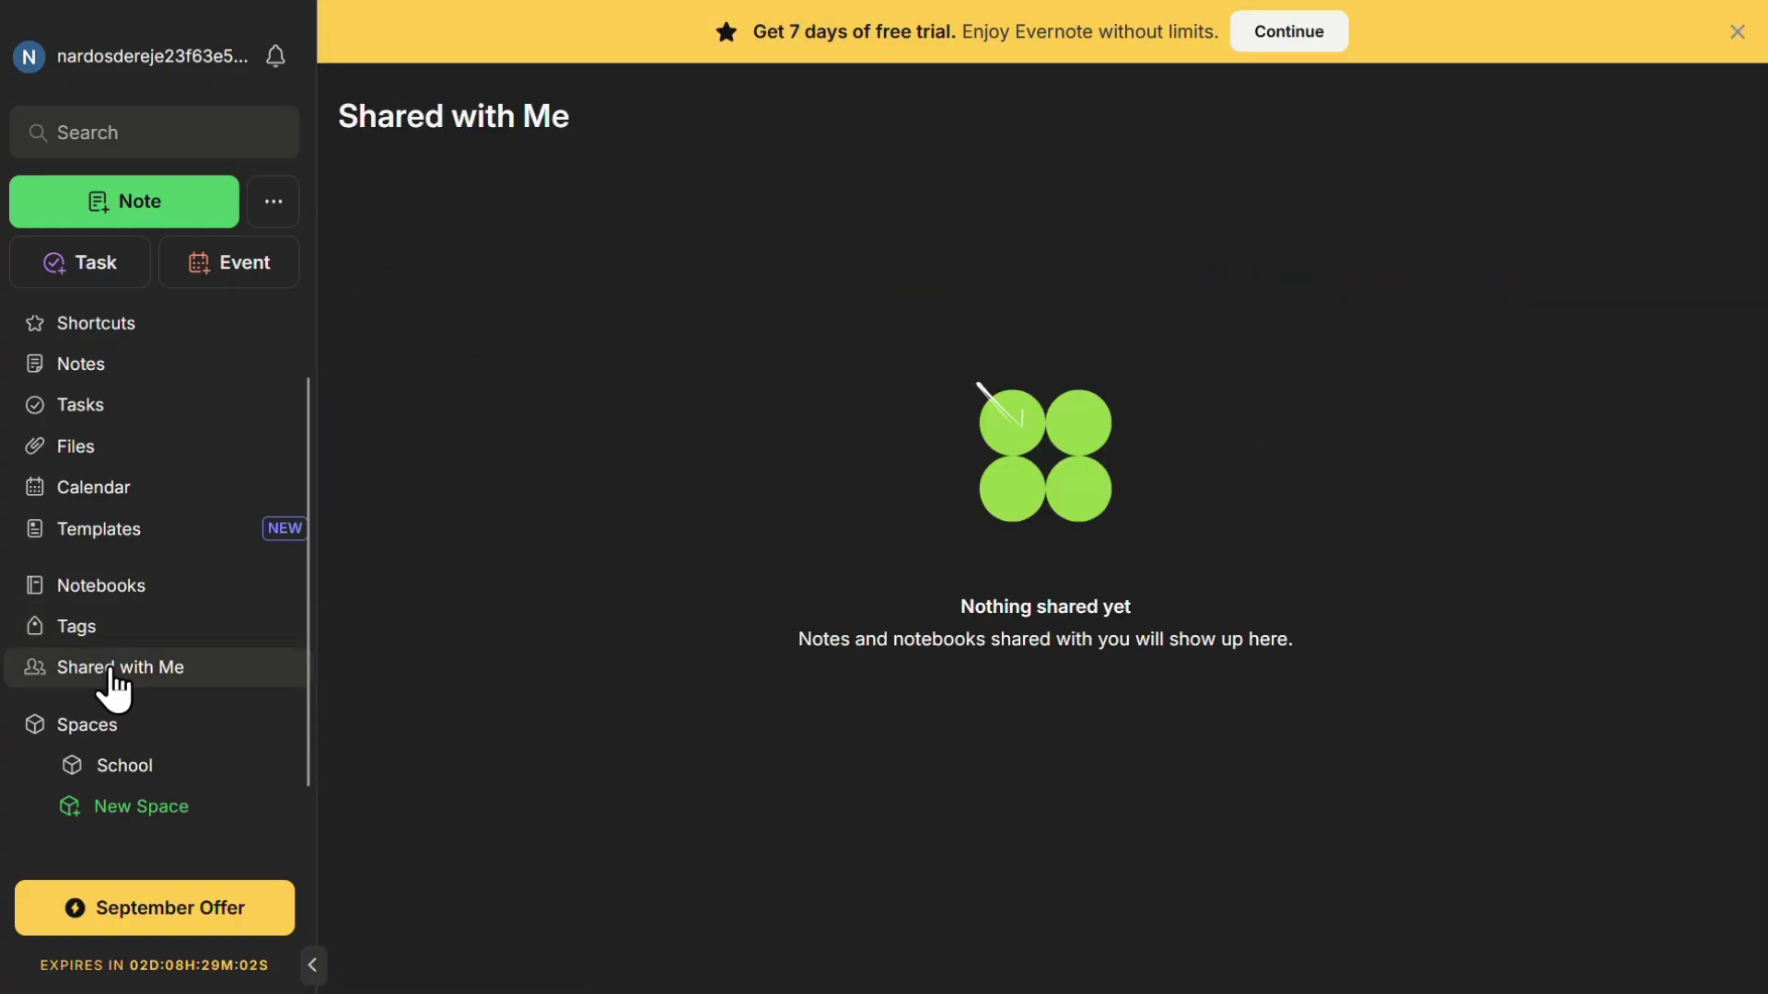
scroll(118, 611, "down", 1)
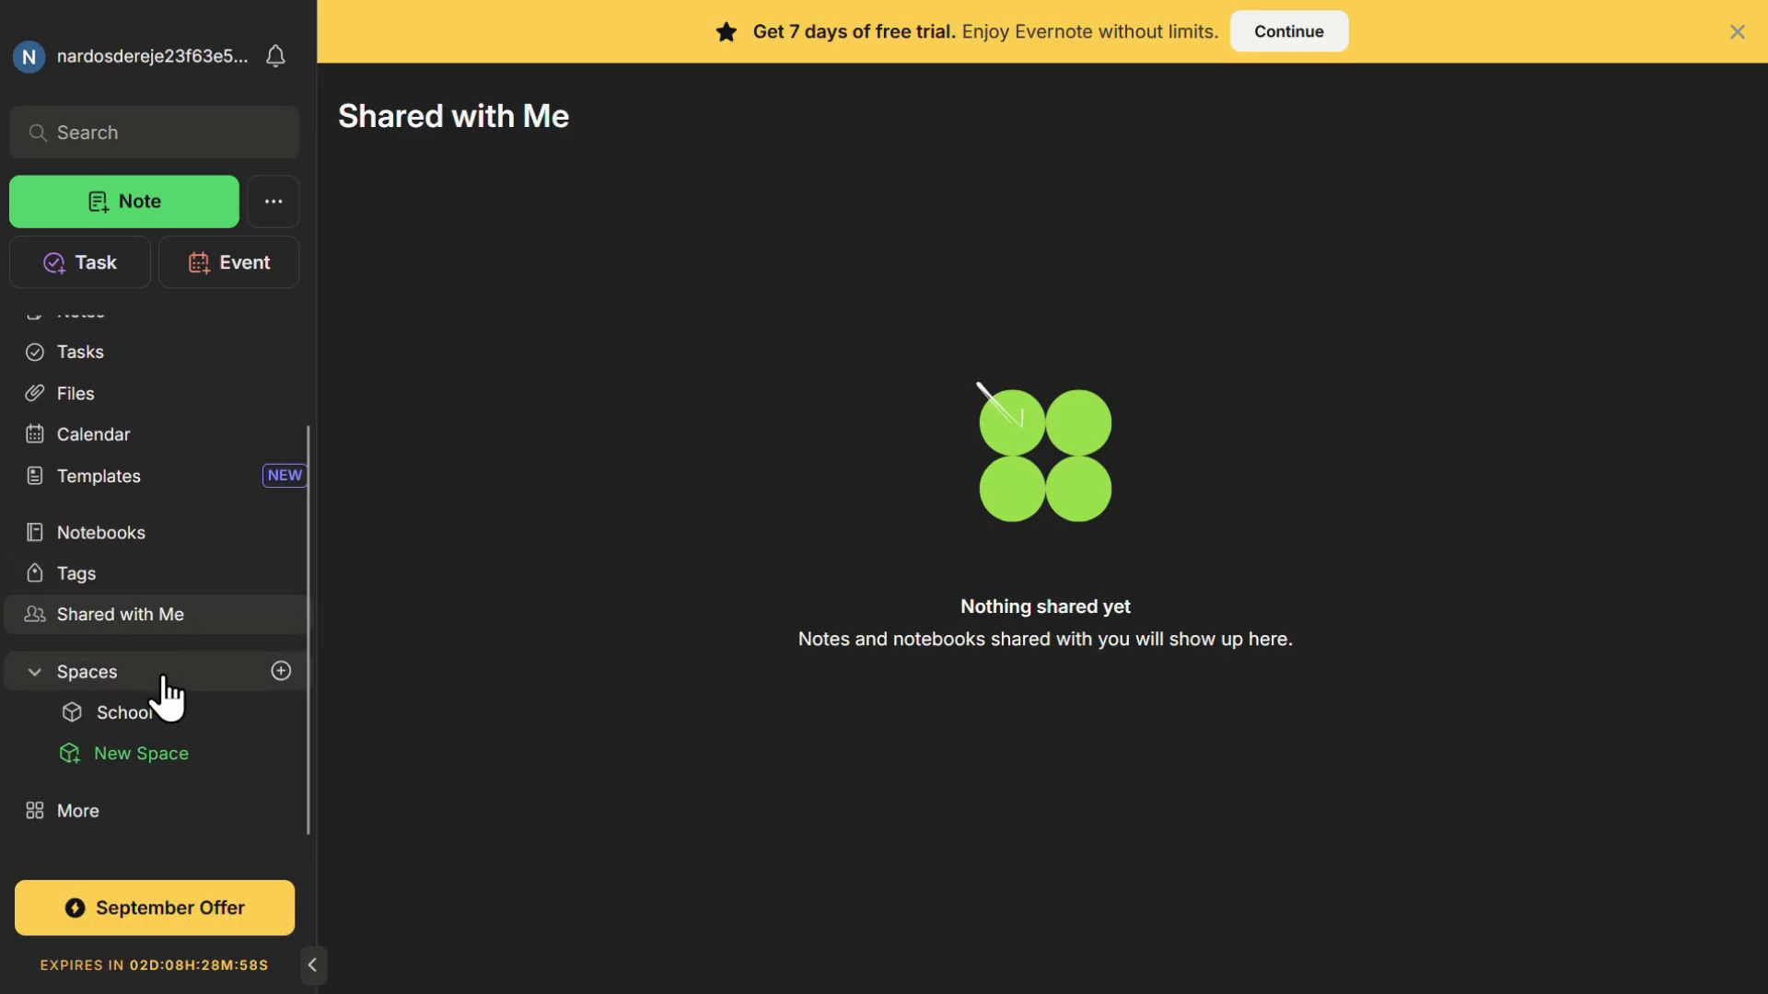
left_click(134, 815)
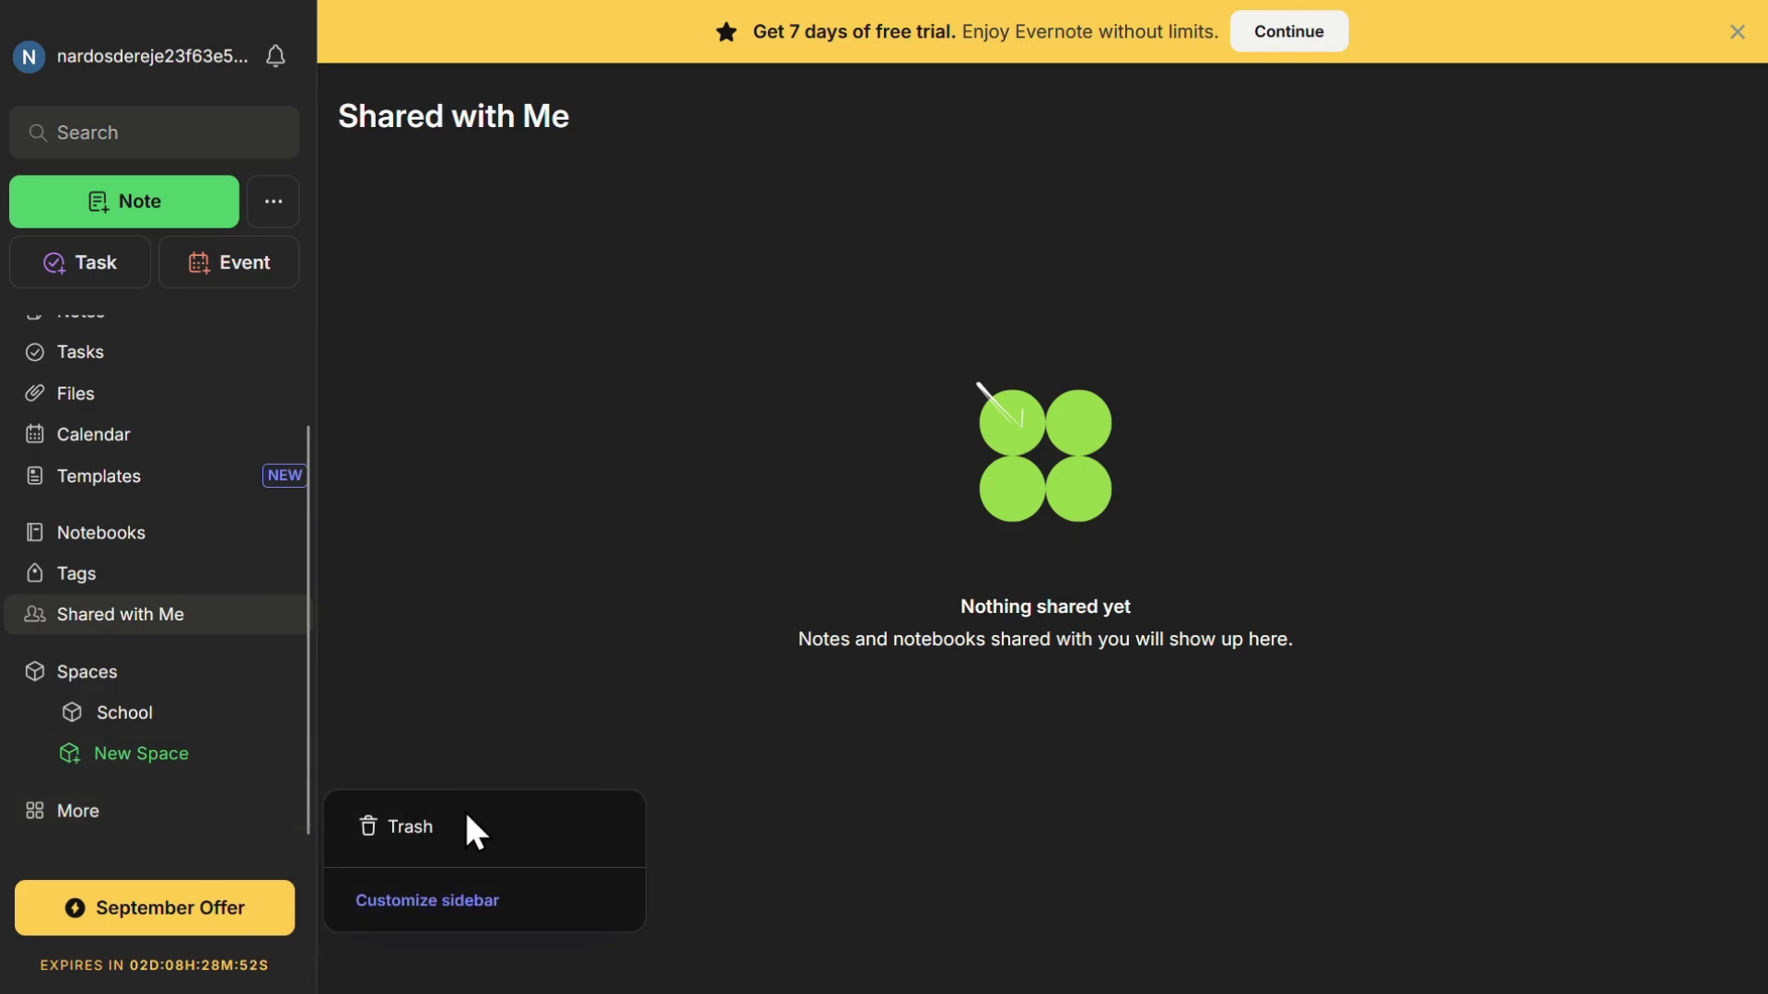
left_click(475, 571)
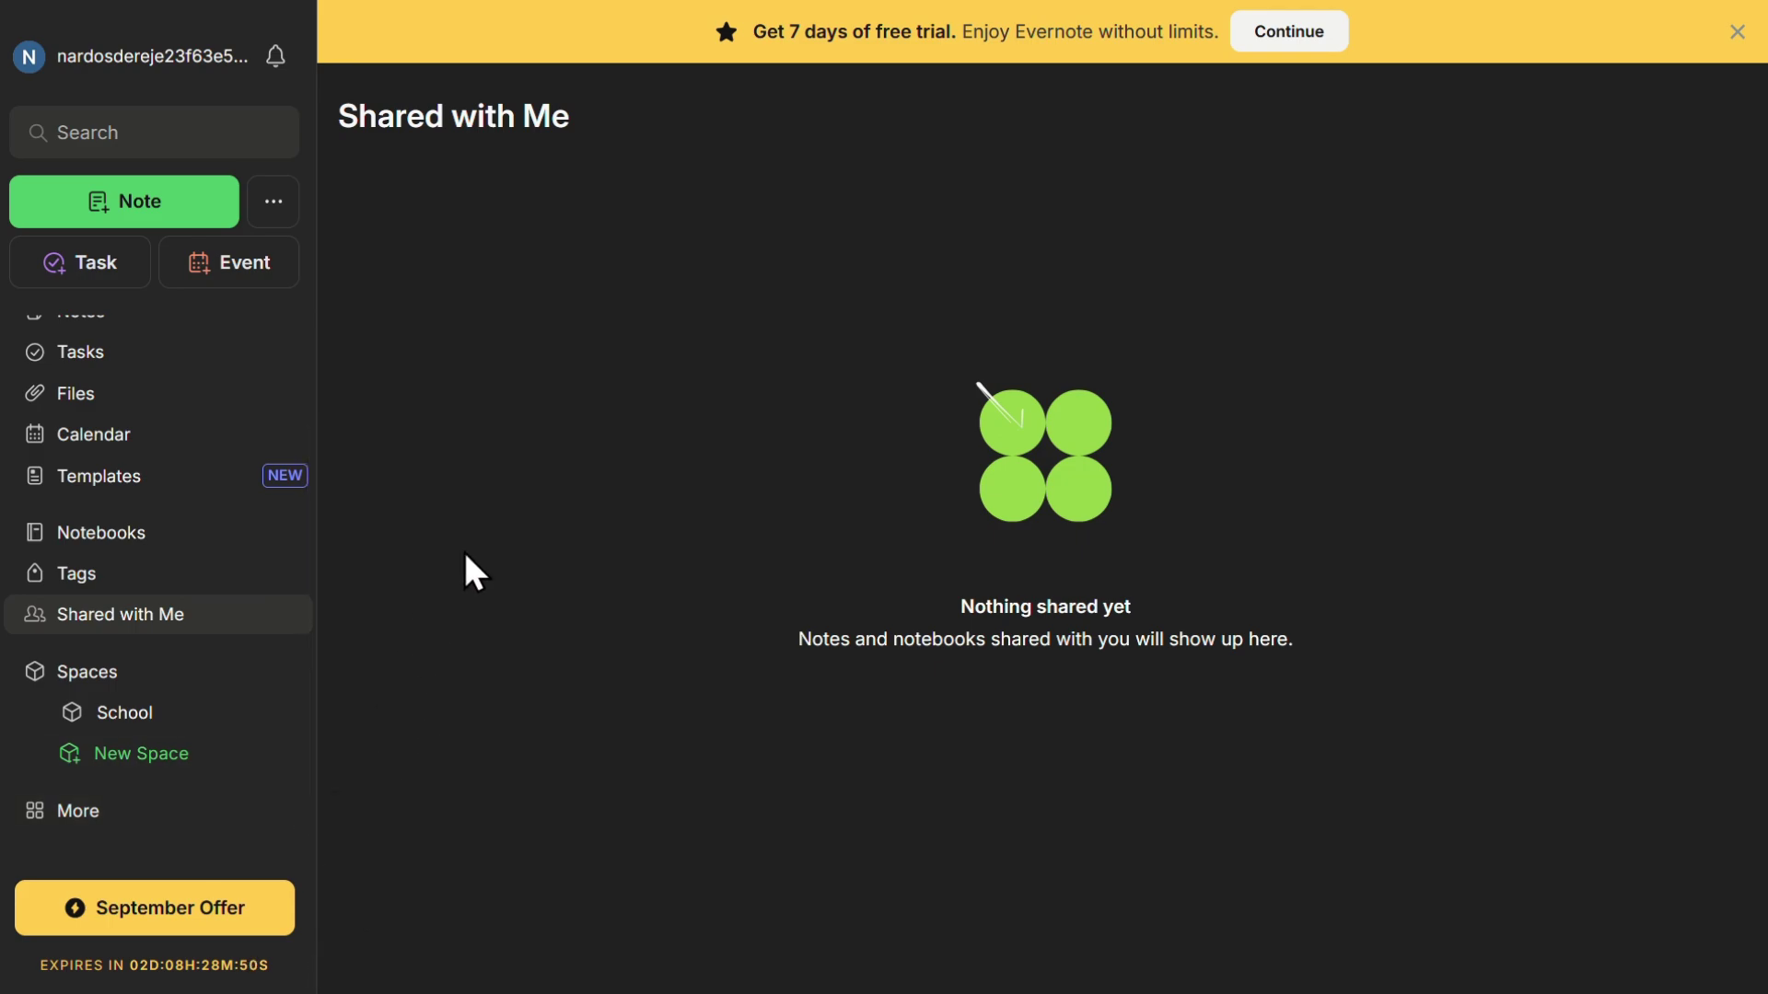
scroll(130, 500, "up", 2)
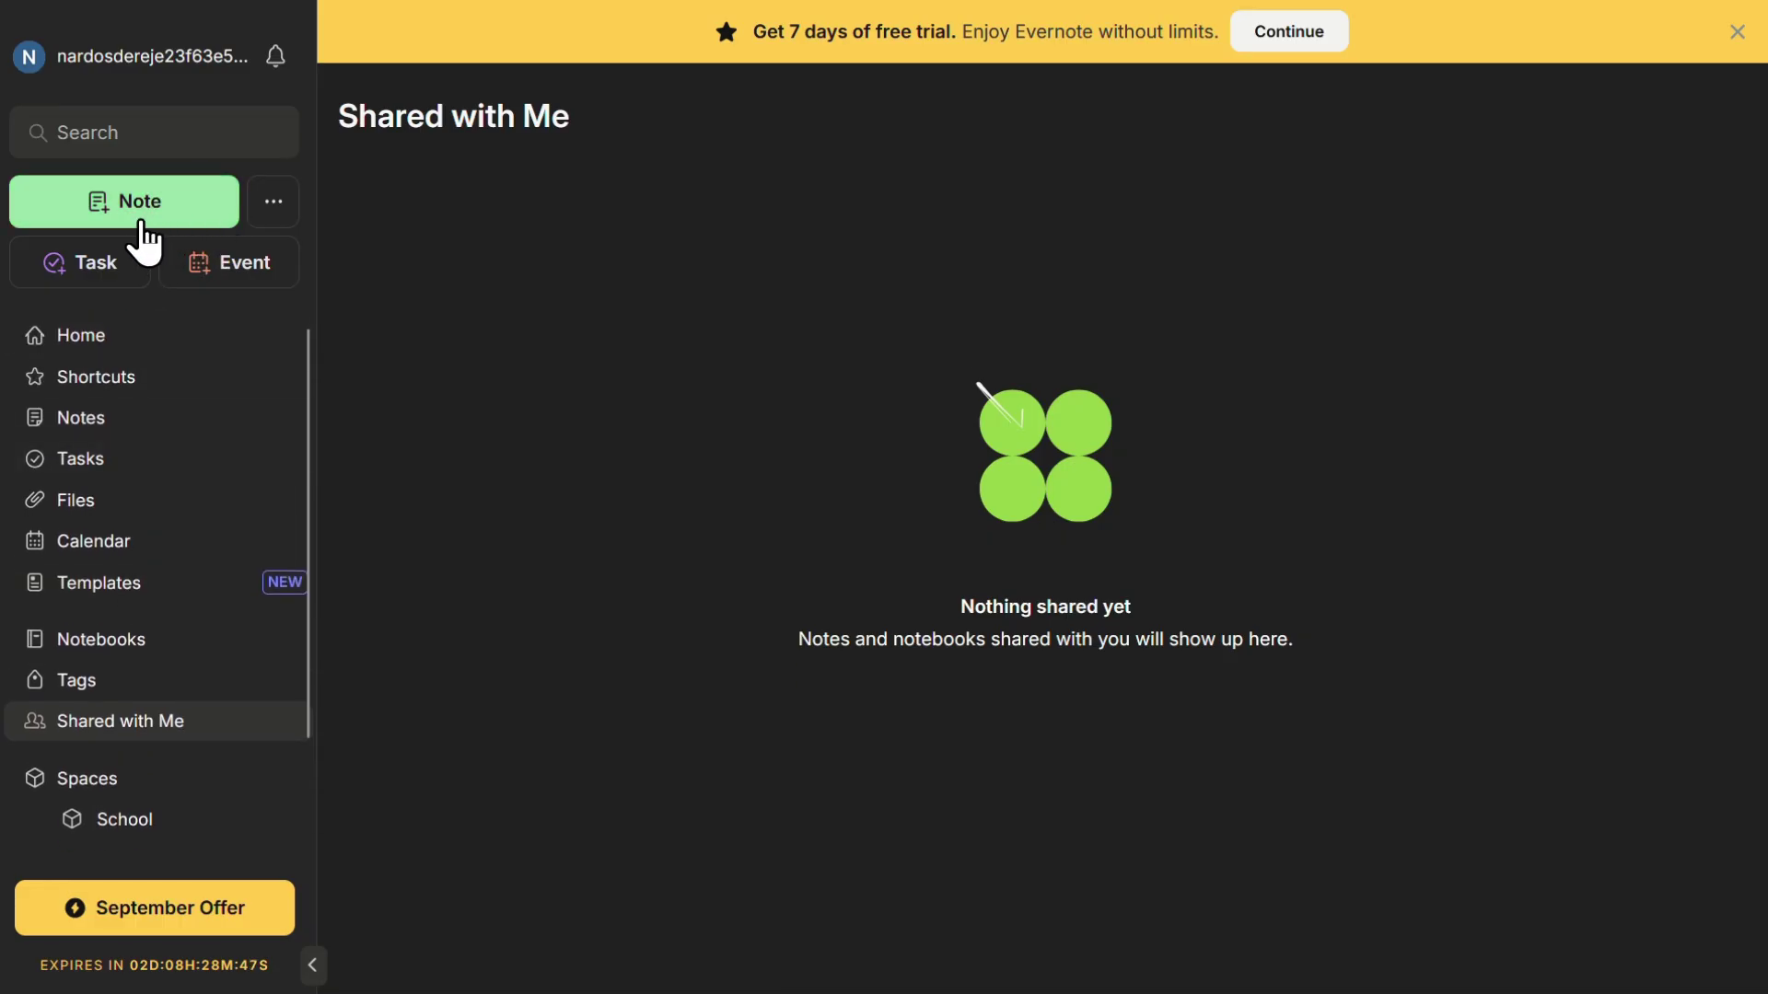
Step: Check the extra new-item types, then return Home and scroll through the dashboard
left_click(275, 211)
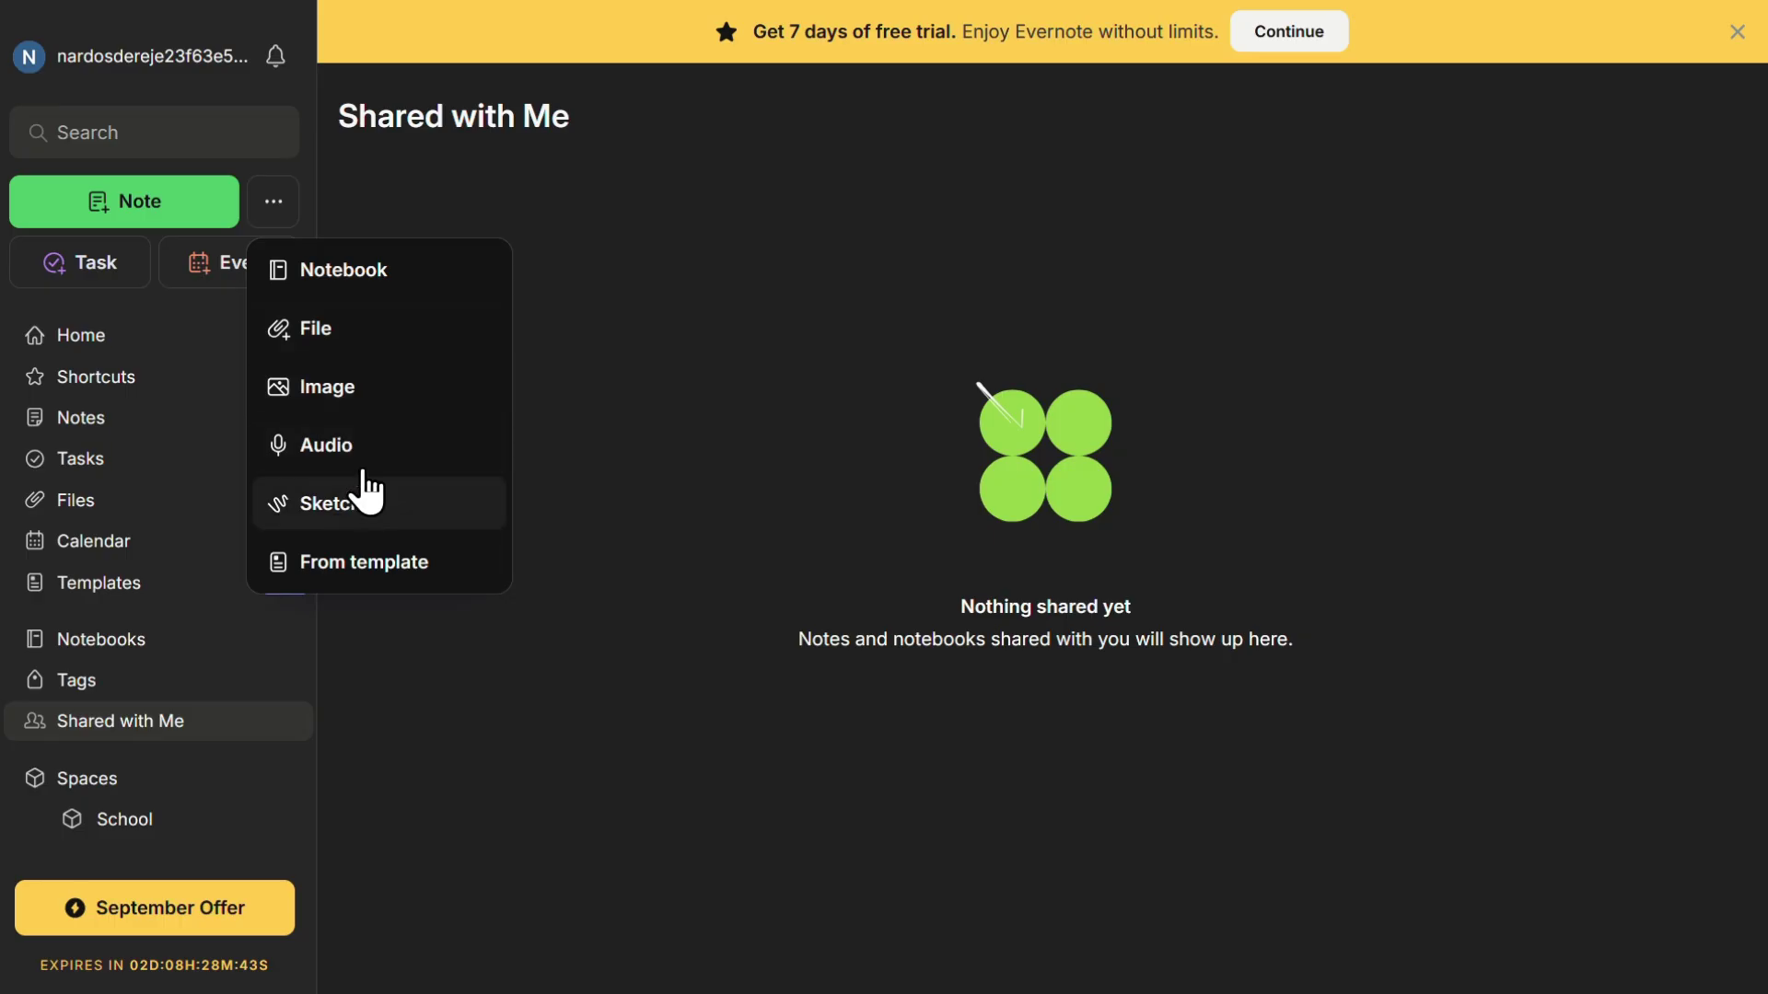
left_click(402, 197)
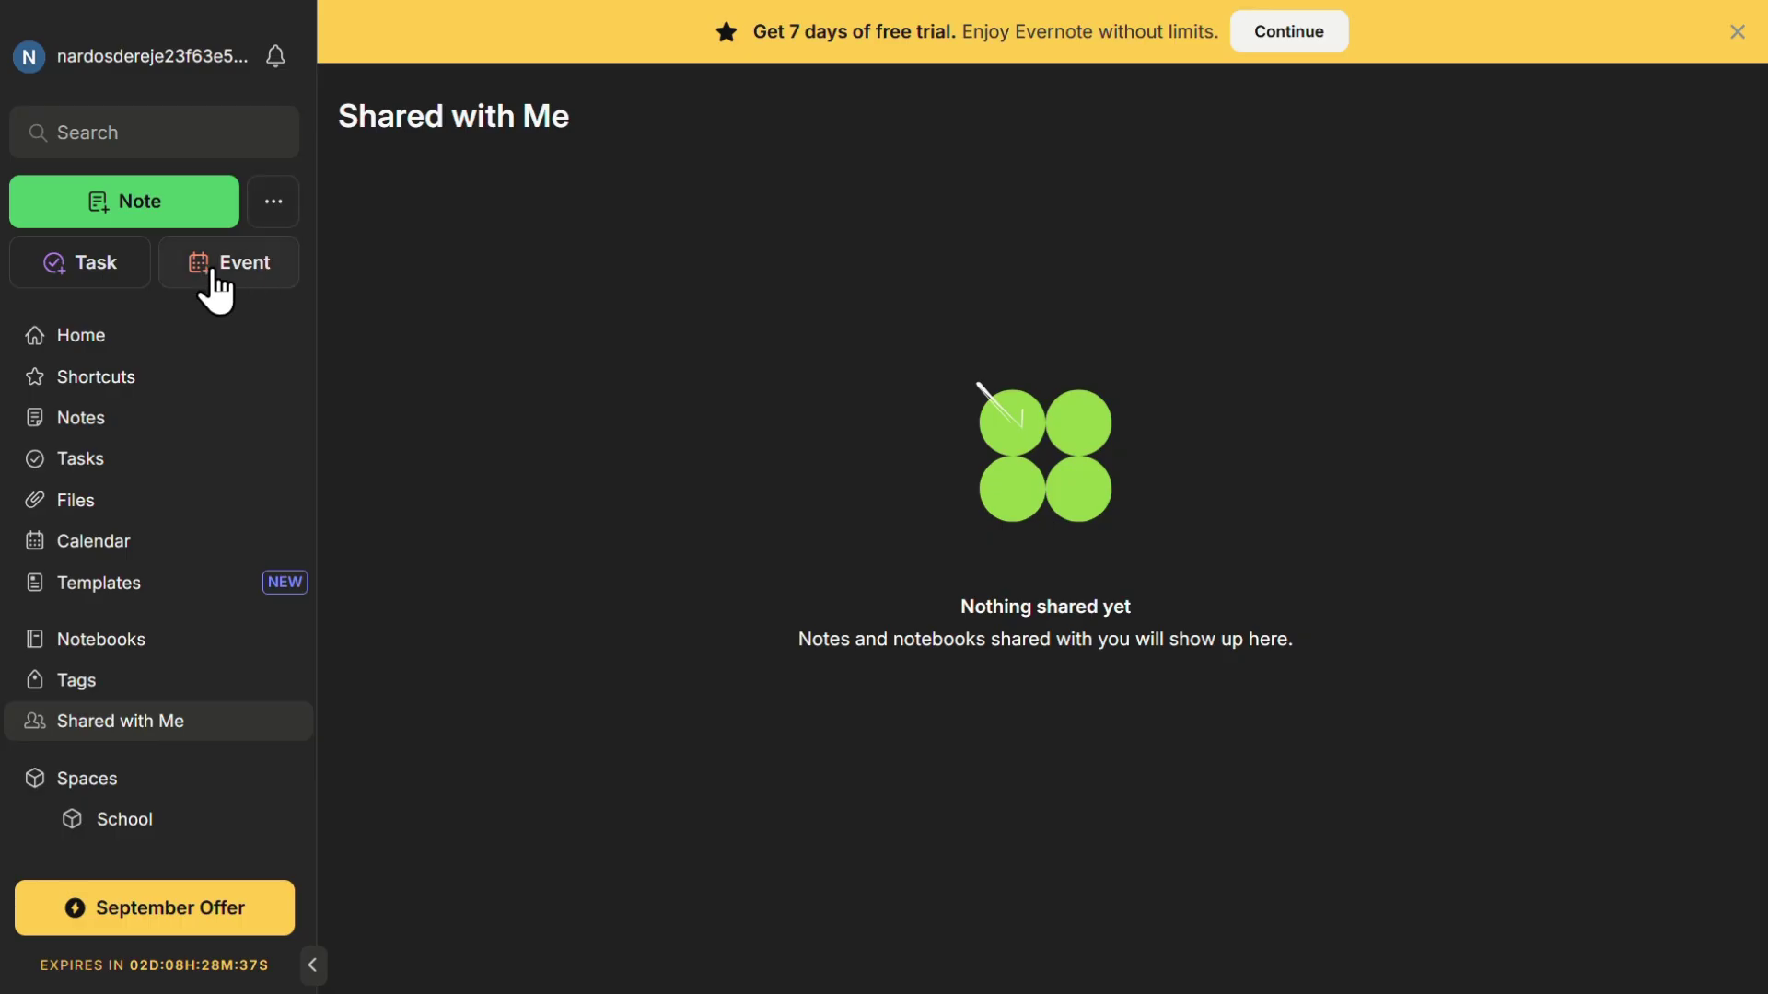
left_click(129, 339)
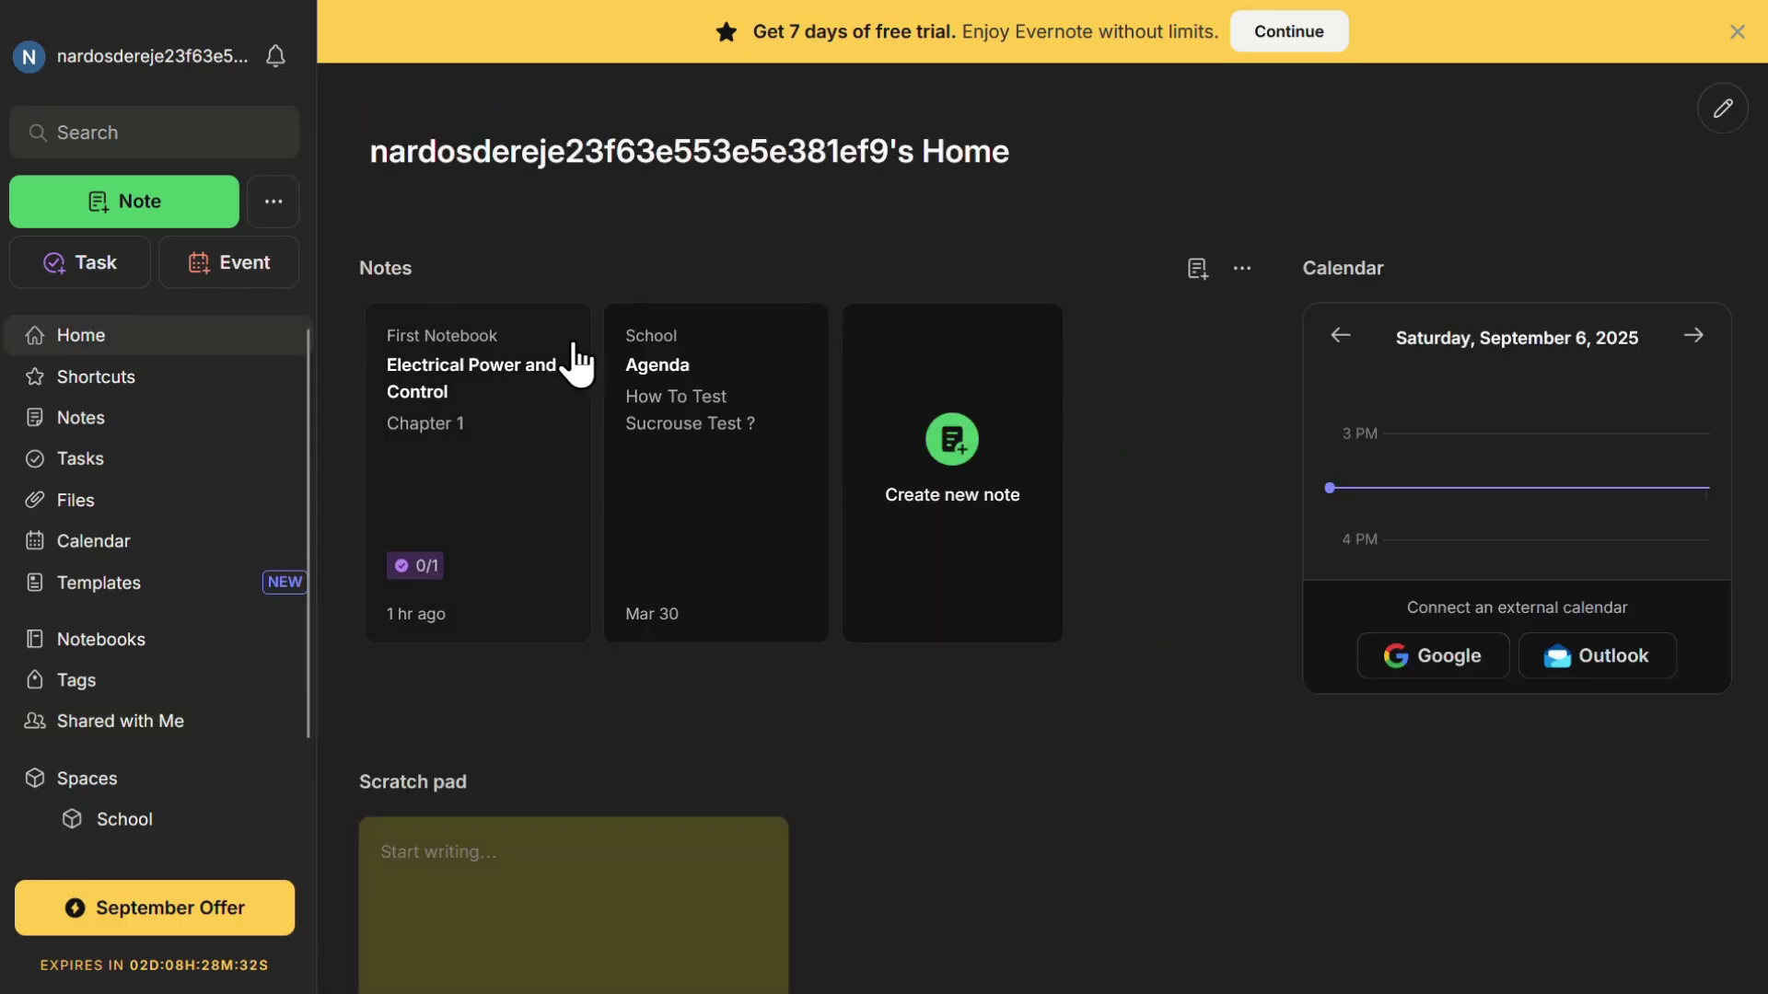
scroll(740, 426, "down", 1)
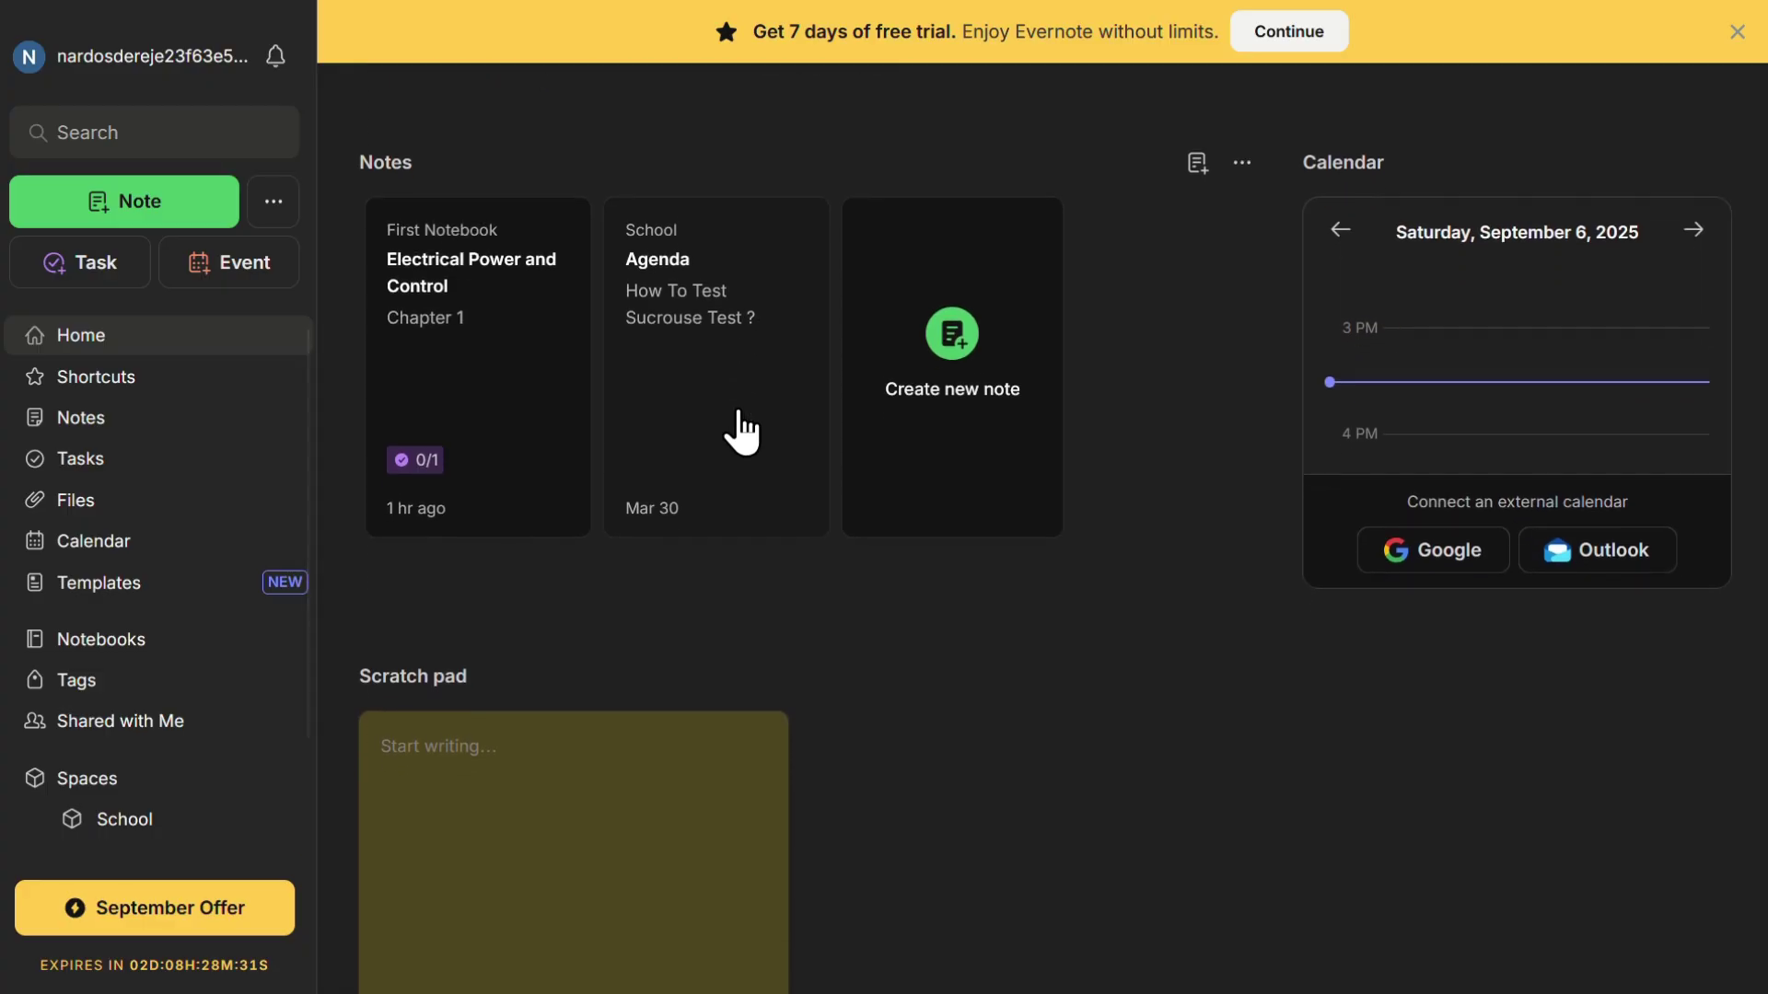
scroll(741, 427, "down", 3)
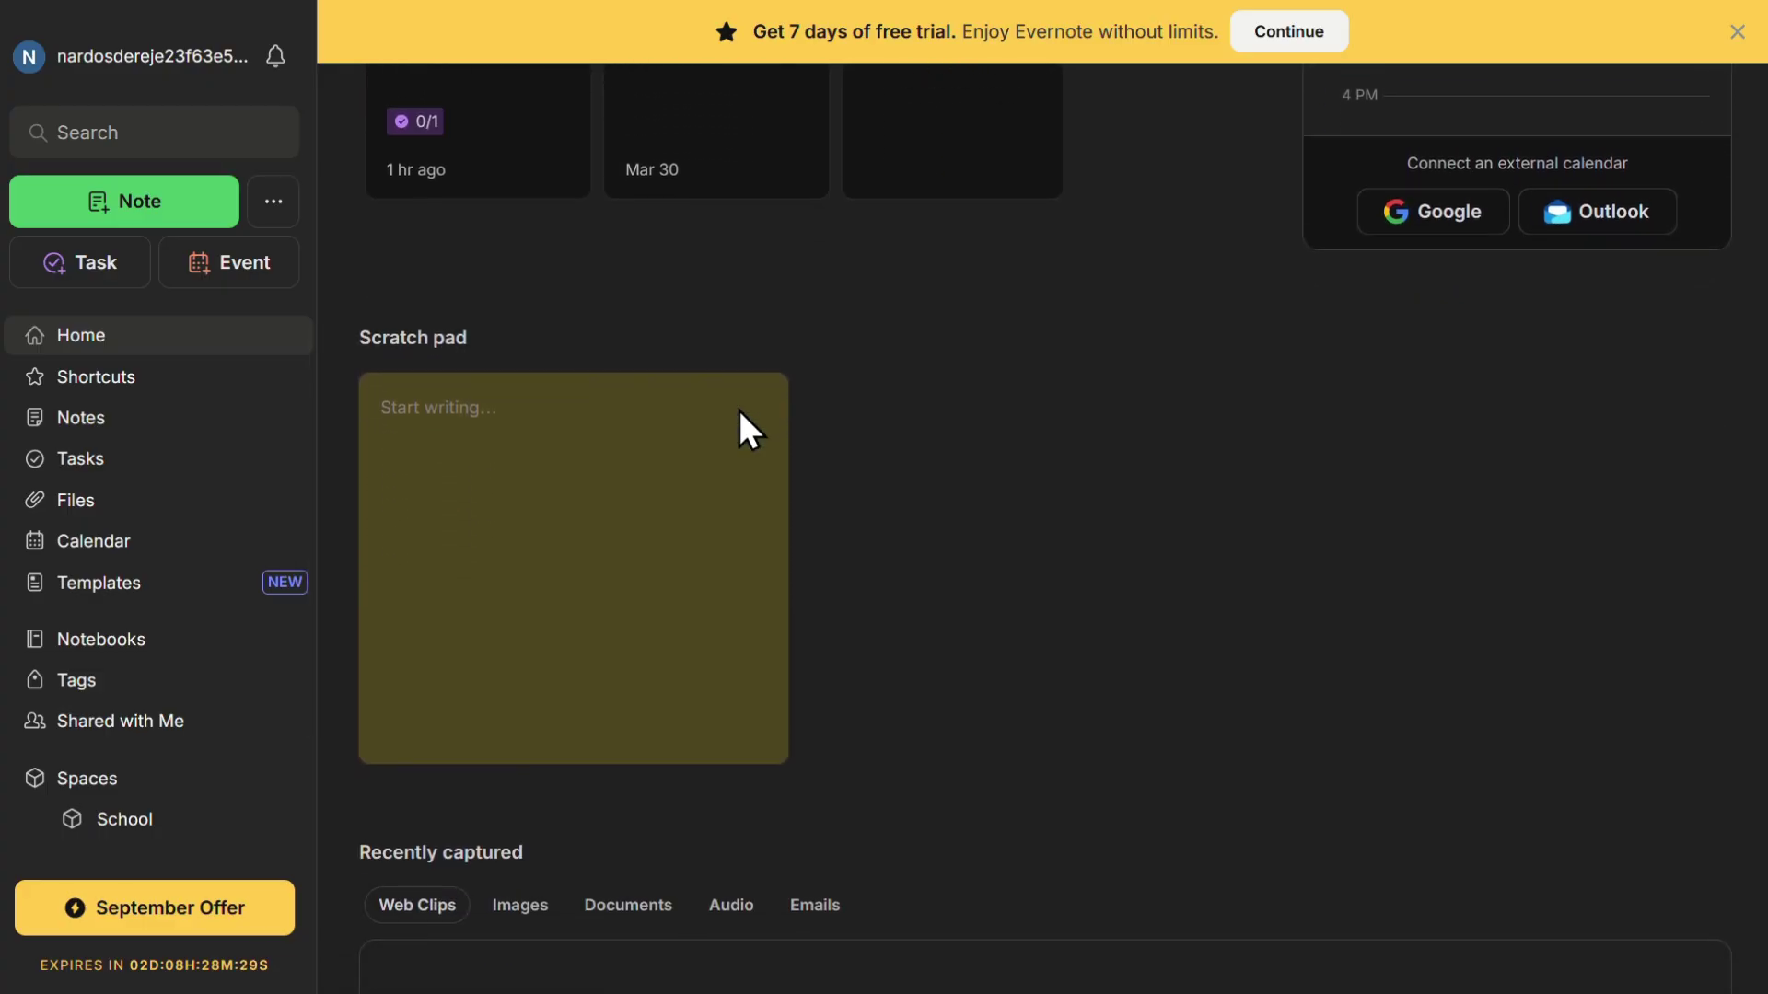
scroll(738, 408, "down", 2)
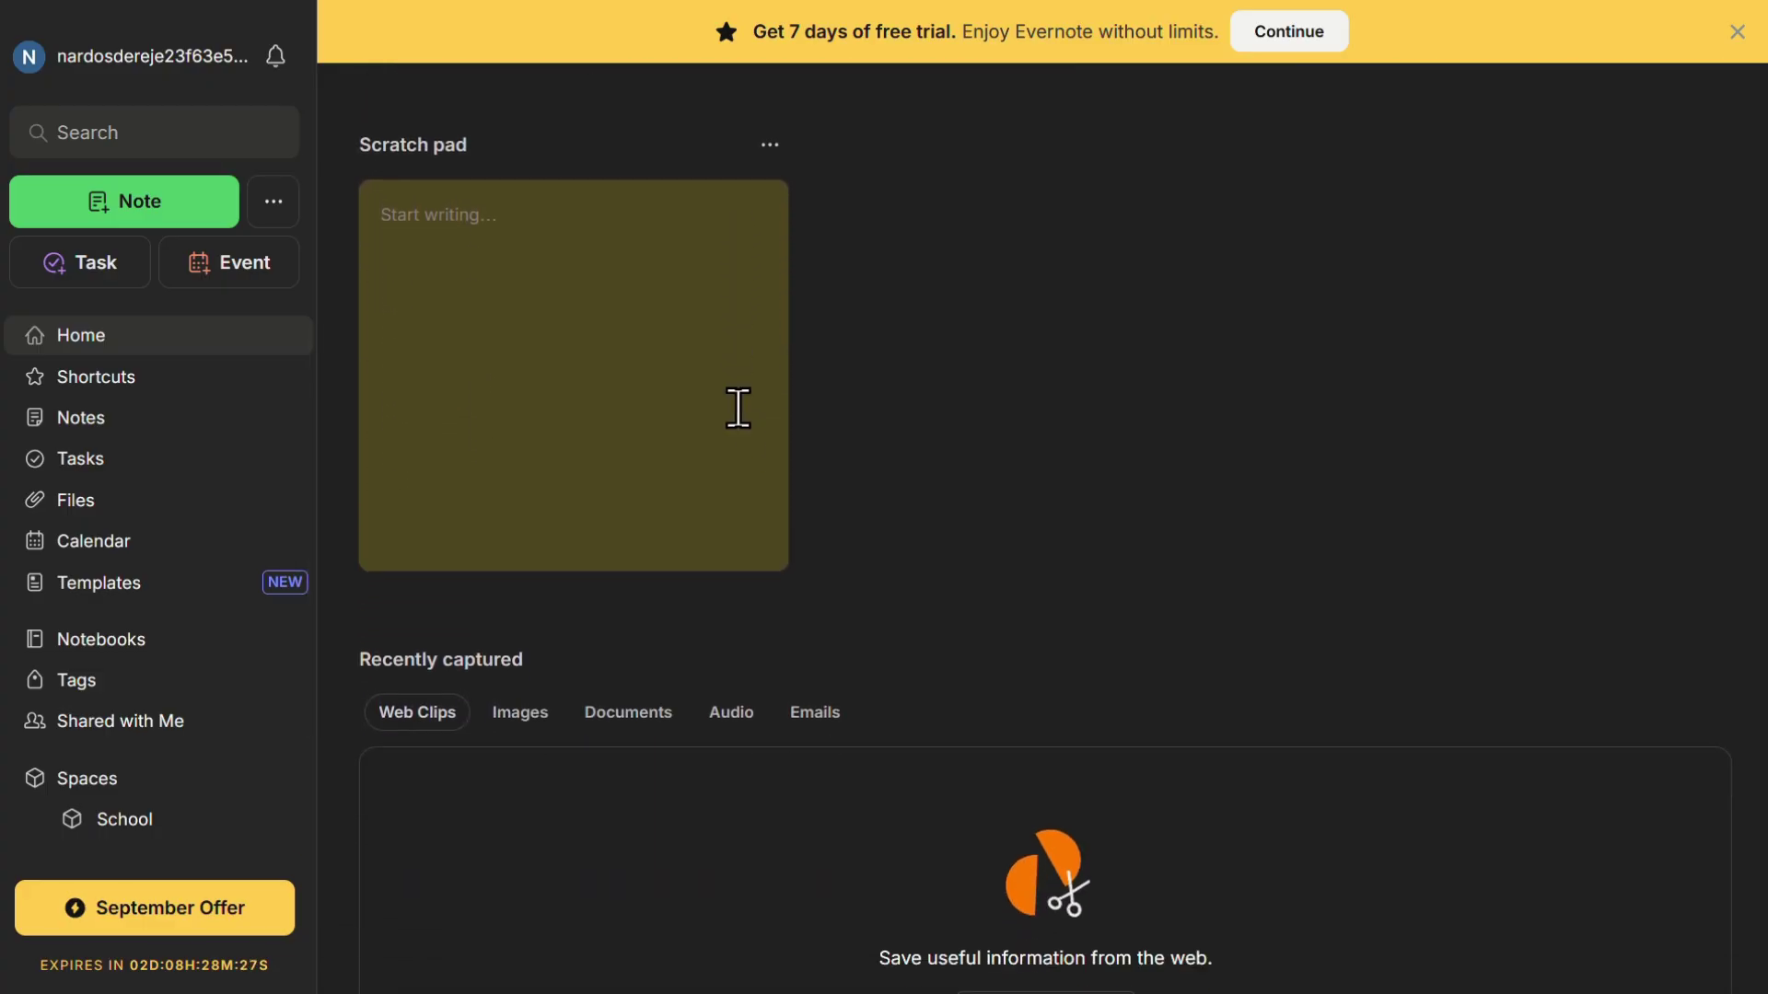
scroll(739, 408, "down", 1)
scroll(738, 408, "up", 2)
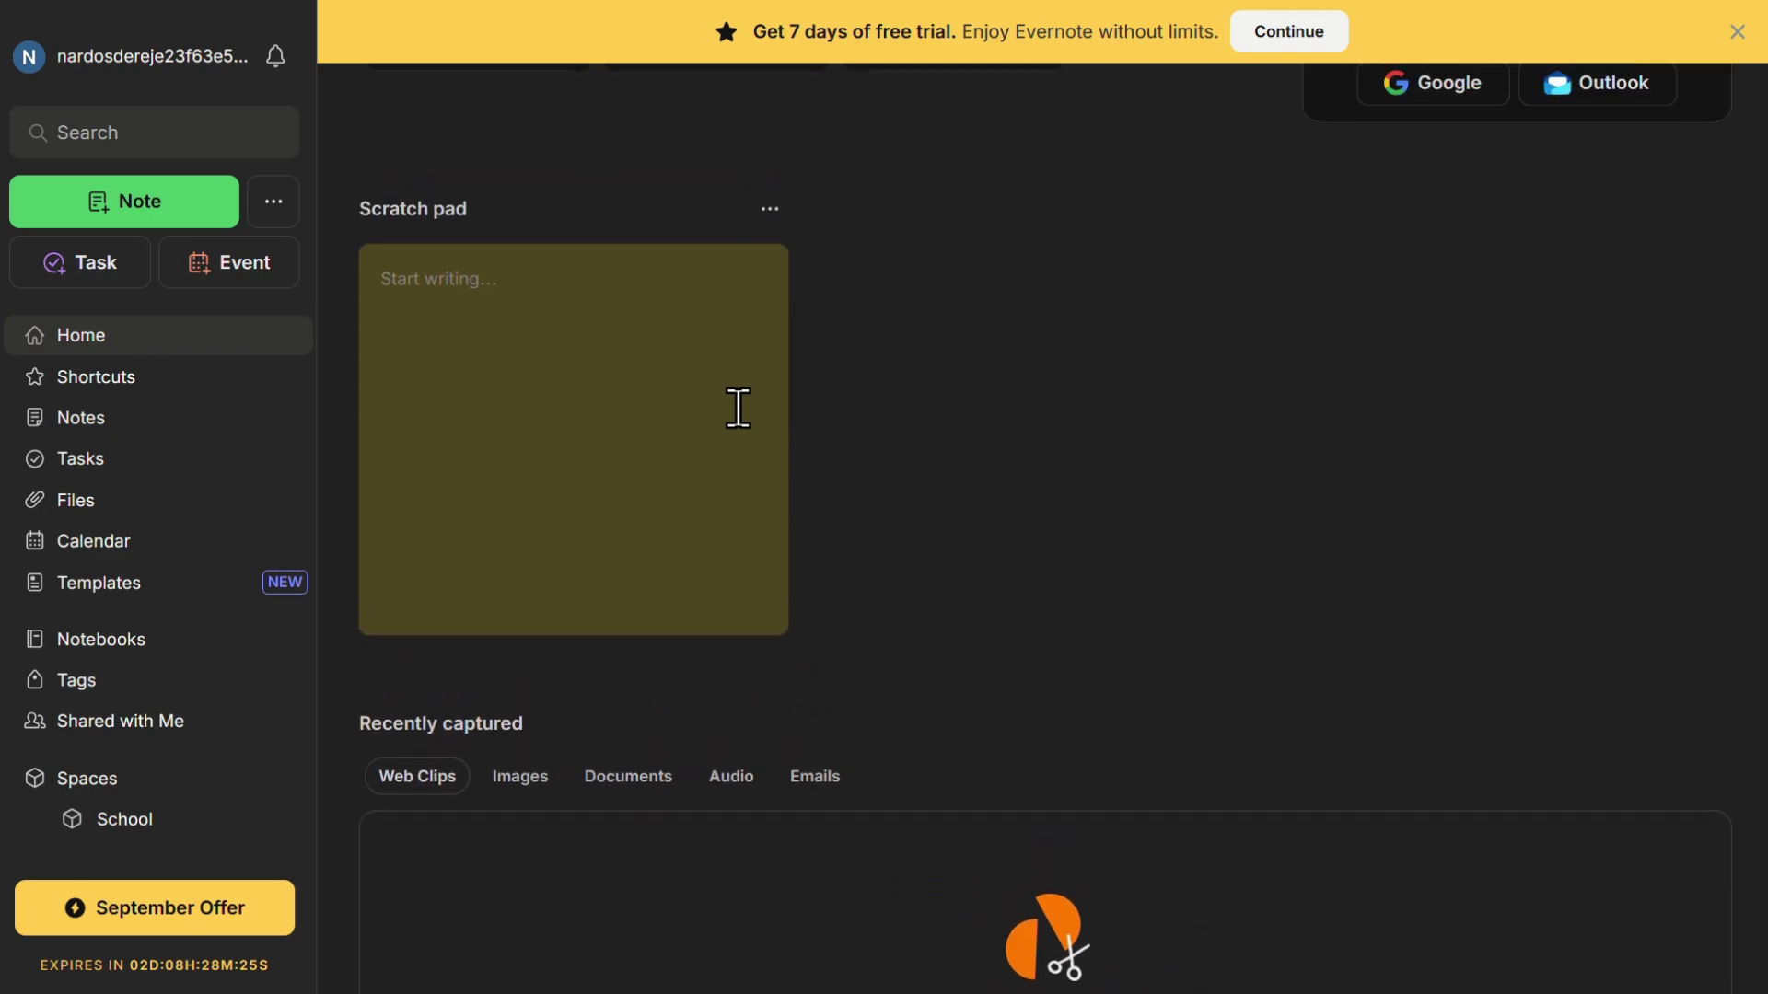
scroll(739, 407, "up", 2)
scroll(737, 407, "up", 4)
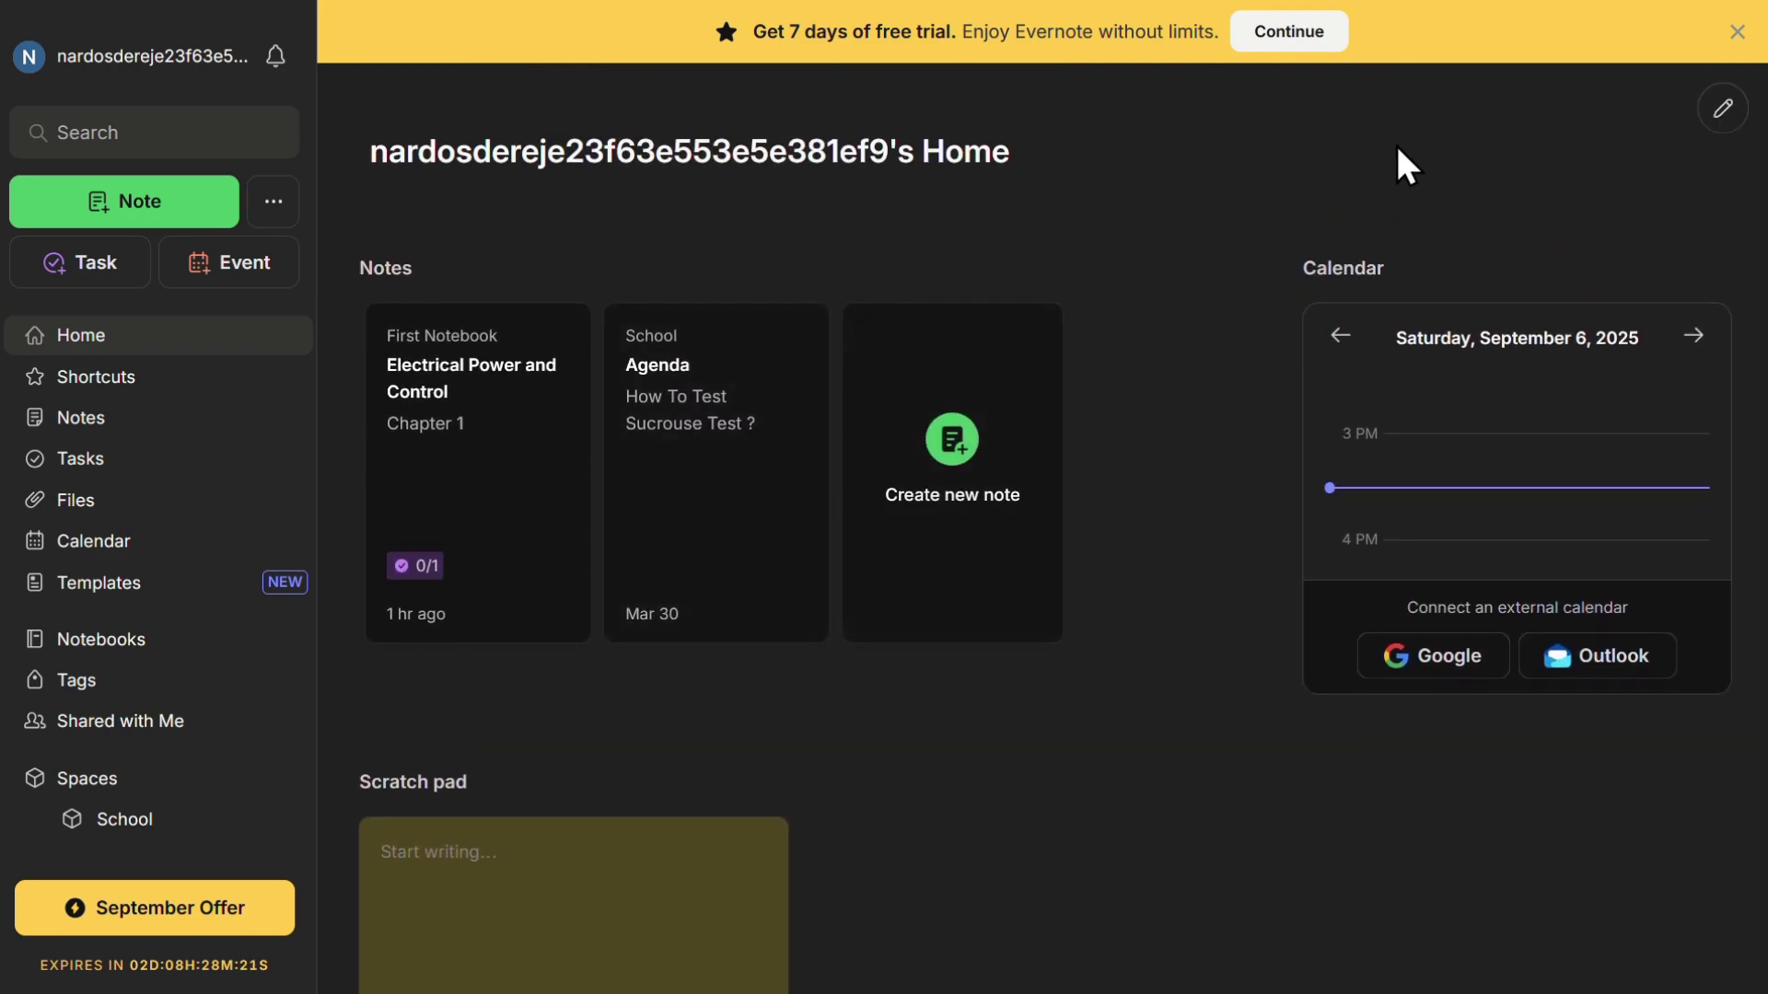
Step: Customize the Home dashboard by dragging the My Tasks widget into its layout
left_click(1718, 120)
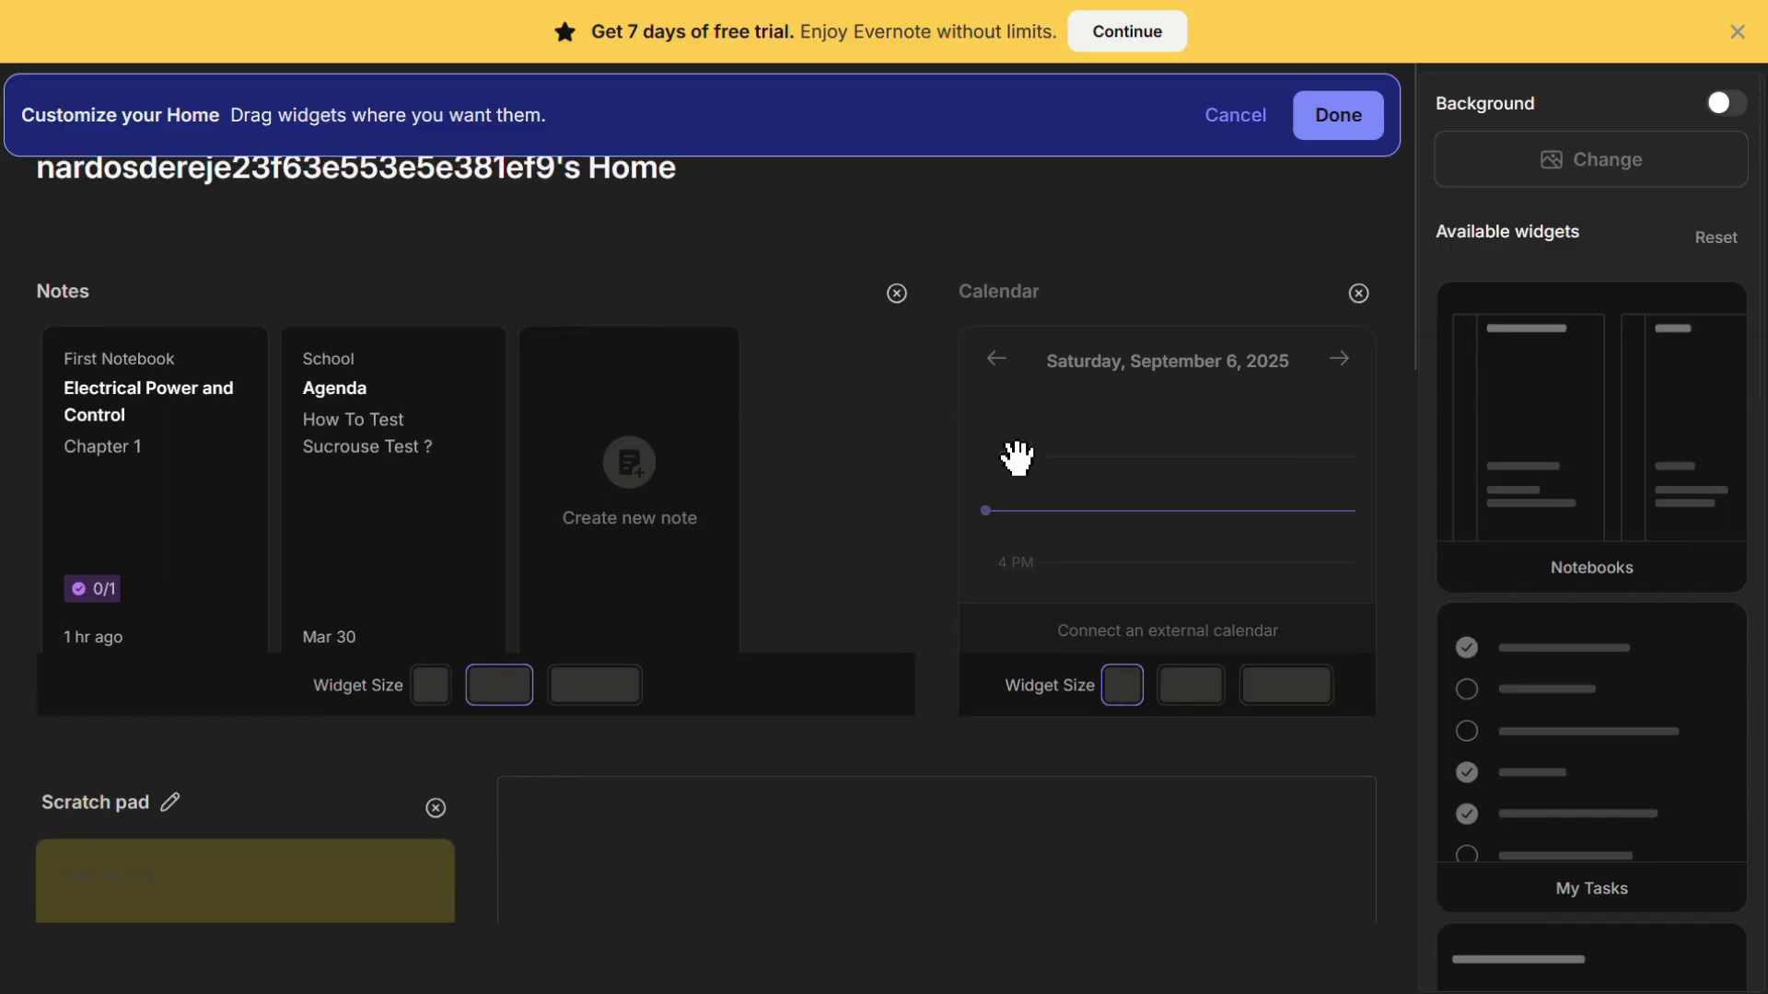
scroll(1014, 450, "down", 2)
scroll(1019, 456, "down", 1)
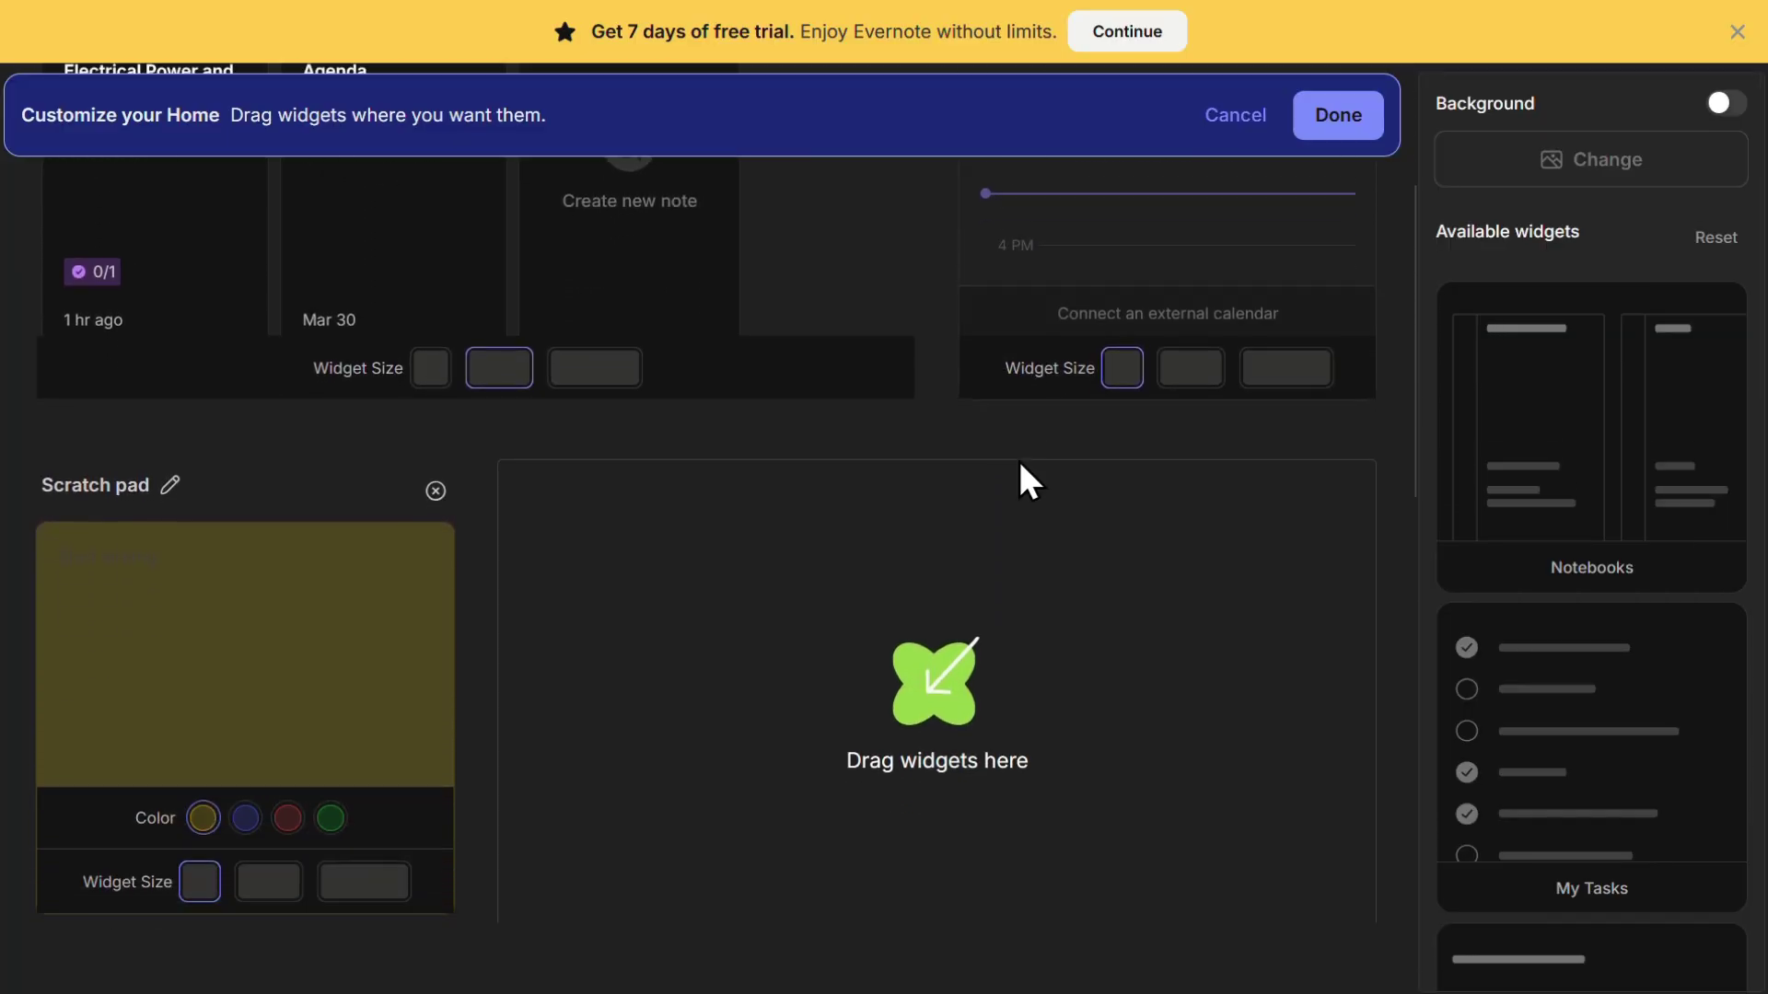
scroll(1018, 470, "up", 3)
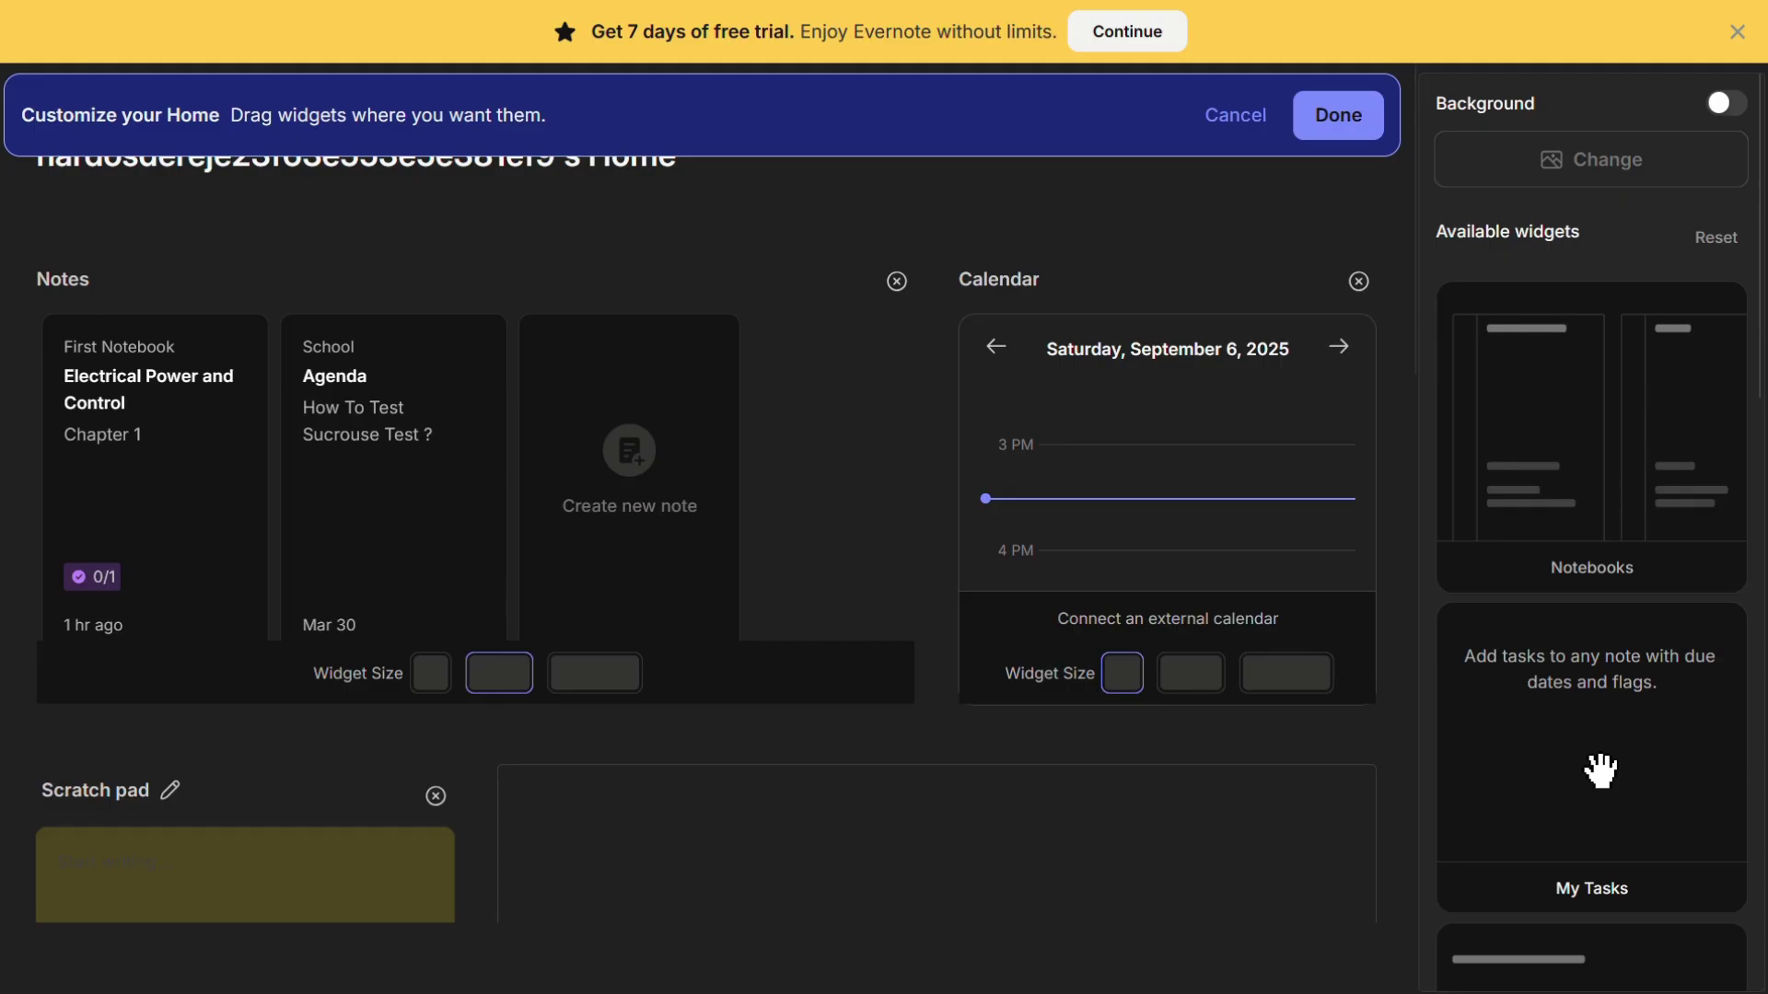
left_click_drag(1598, 769, 997, 495)
left_click_drag(967, 470, 959, 462)
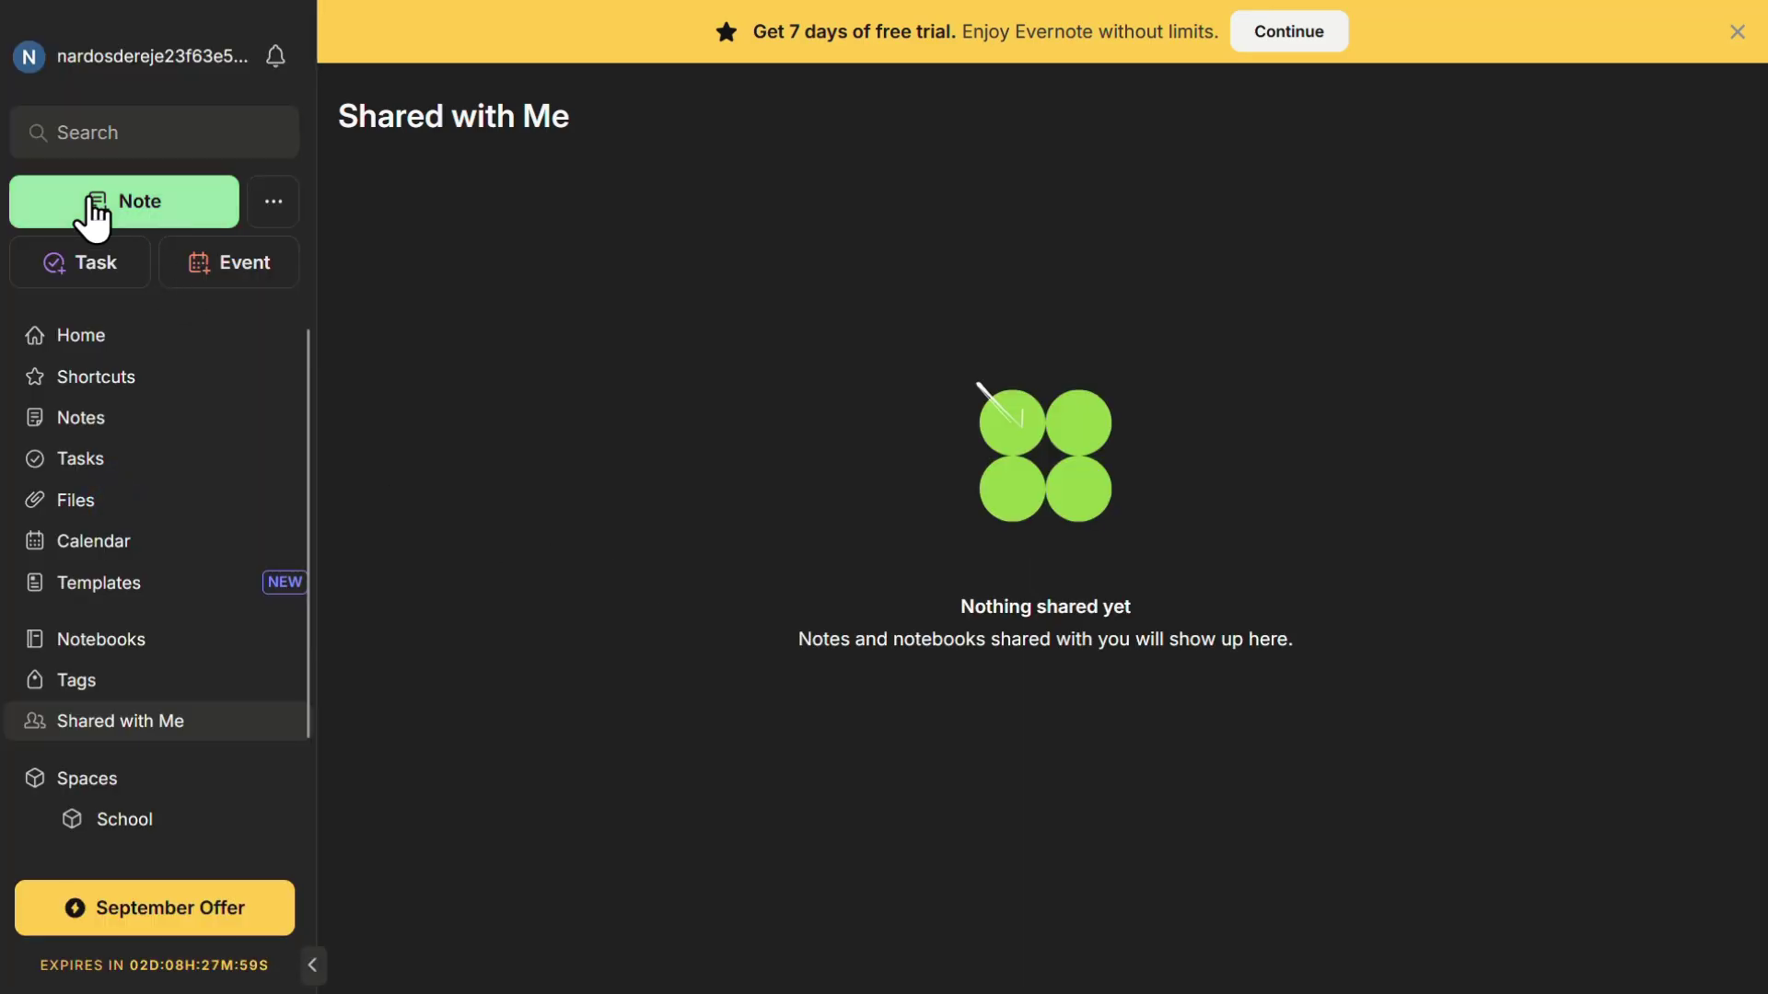
Step: Create a blank Untitled note in First Notebook and expand the editor to full window
left_click(130, 197)
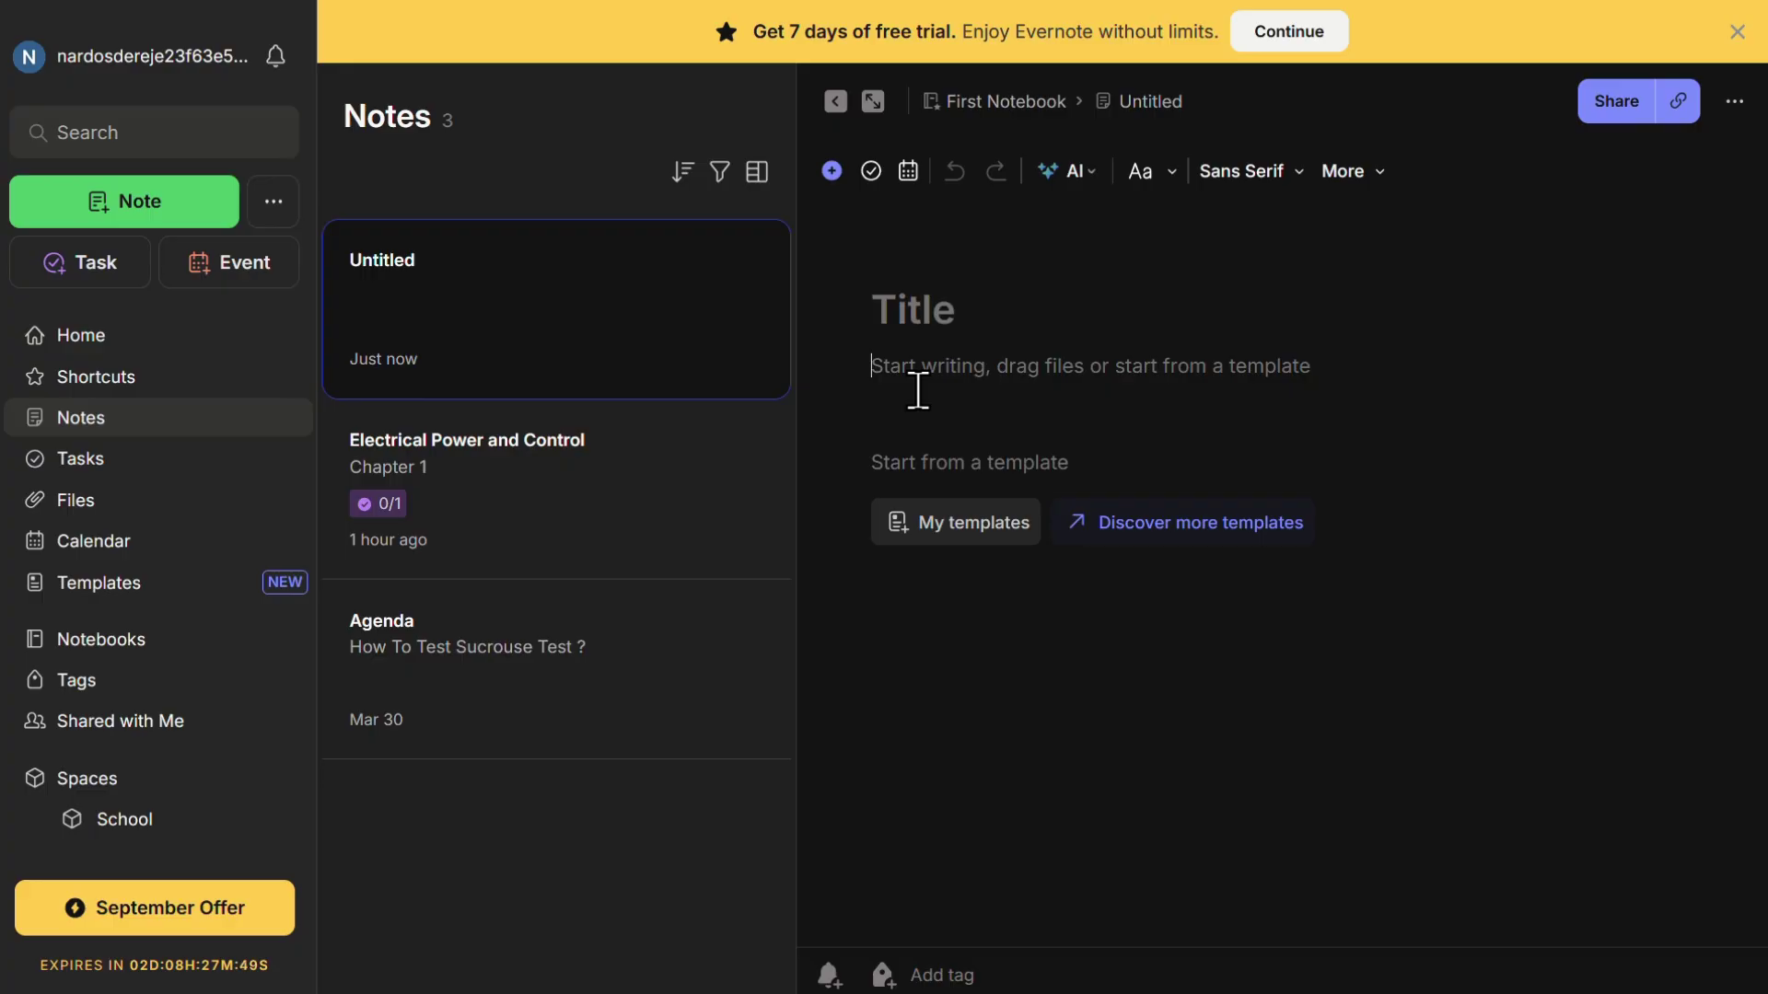
left_click(871, 101)
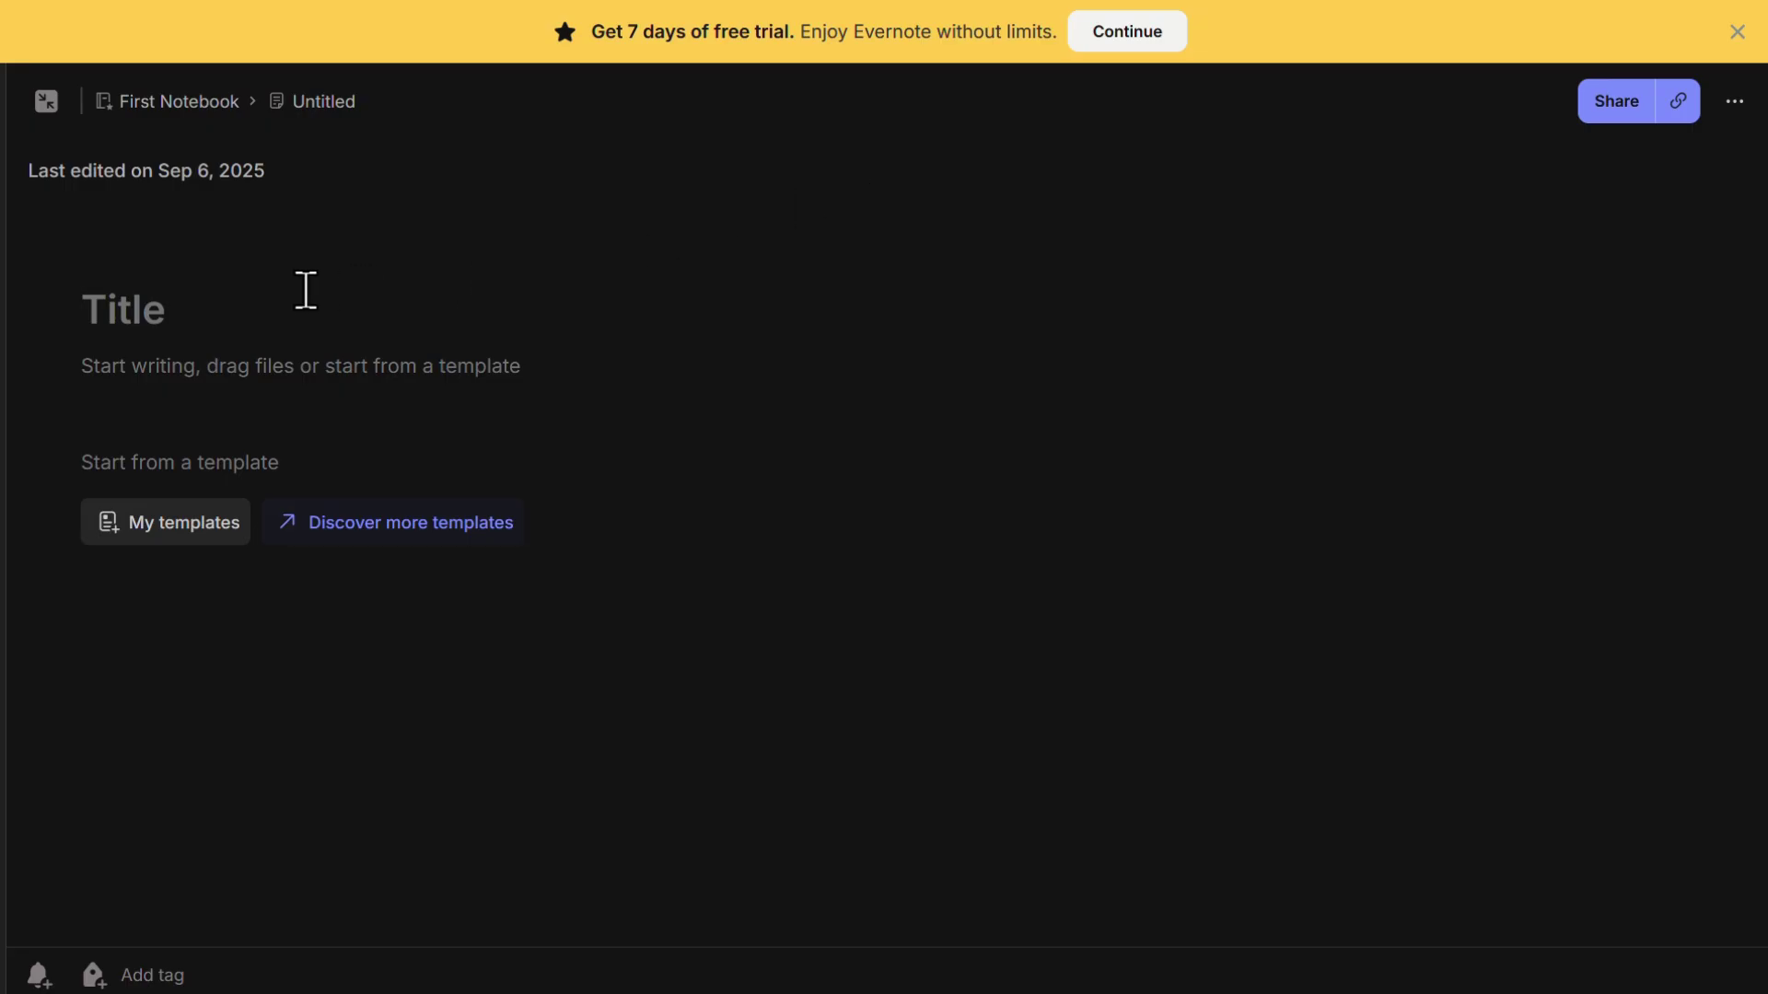
left_click(161, 306)
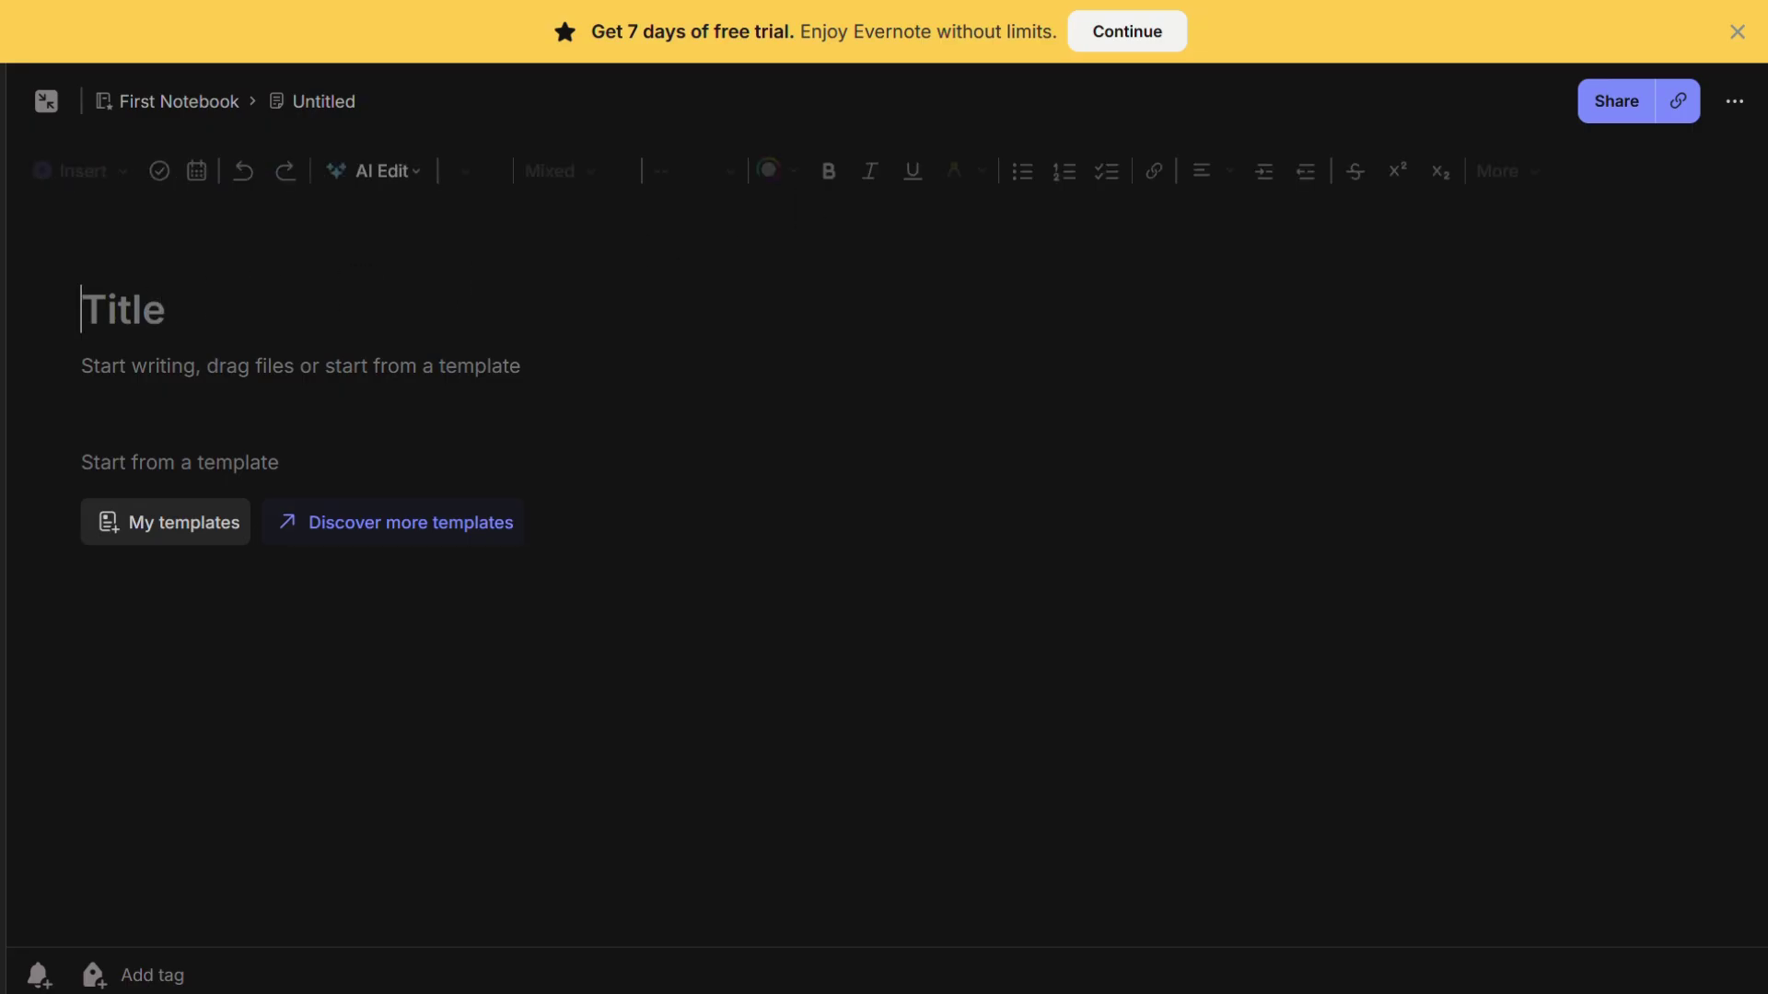
Step: Title the note 'history' and begin the body with the line 'hey'
type("I")
key("BackSpace")
type("histo")
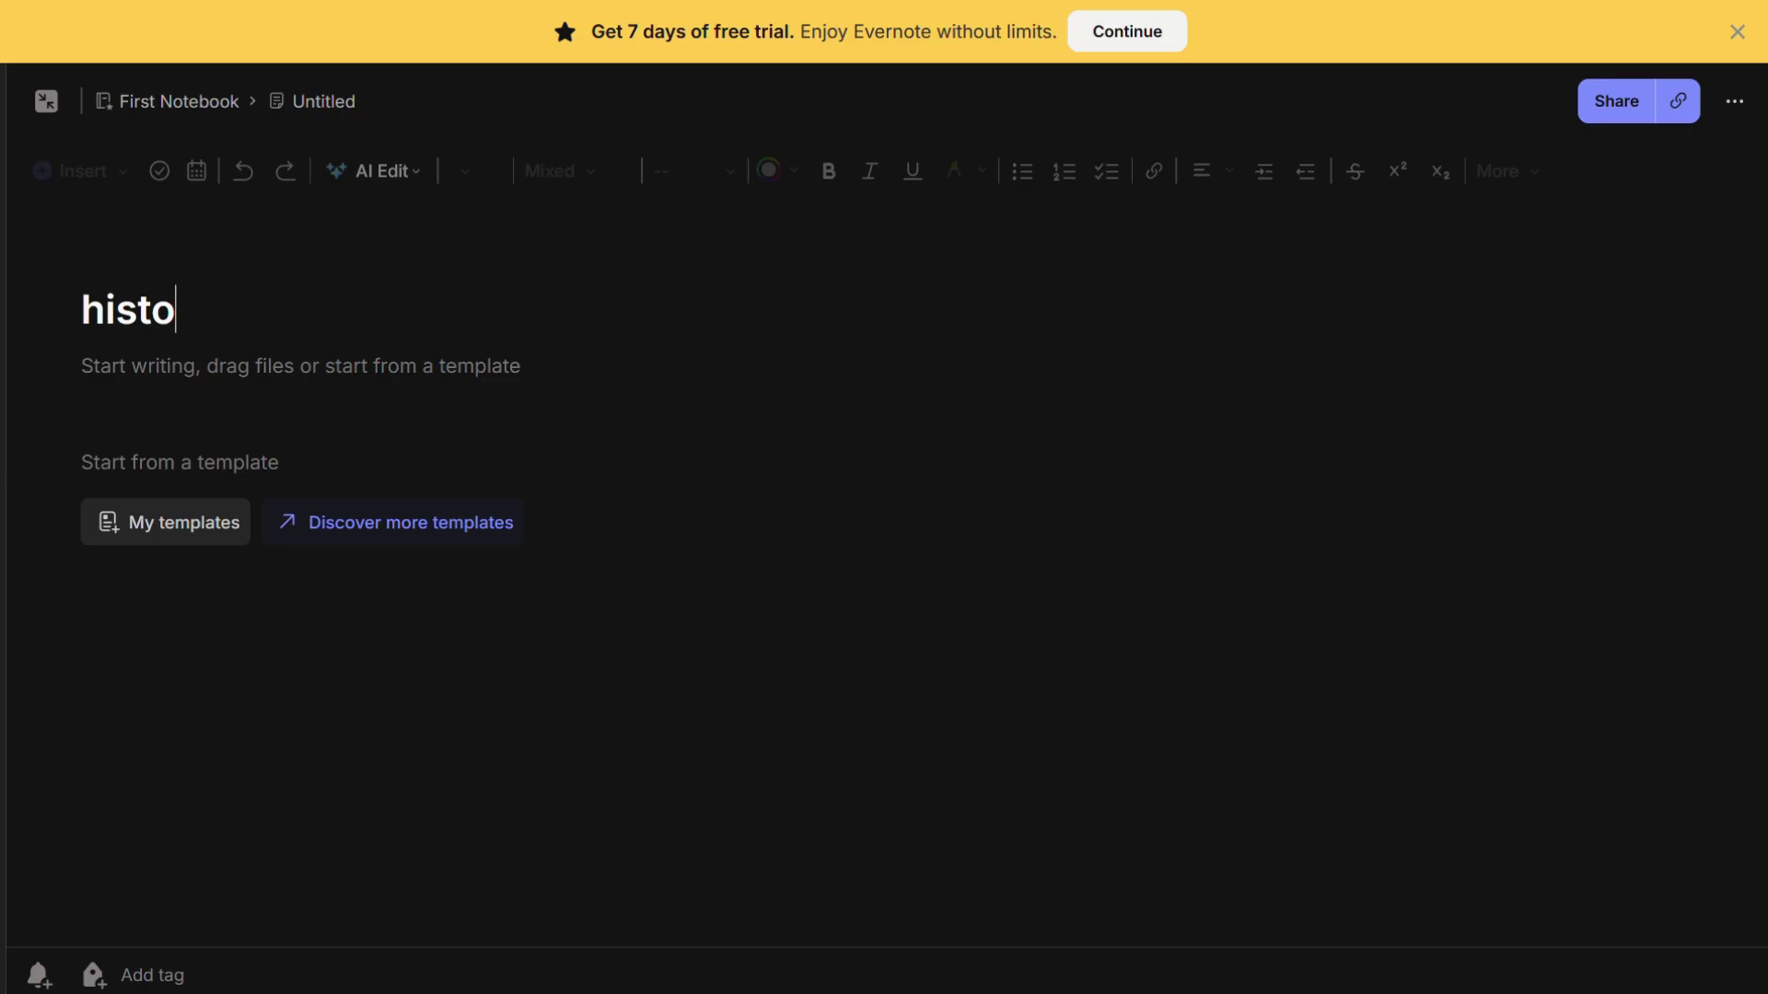
type("ry ")
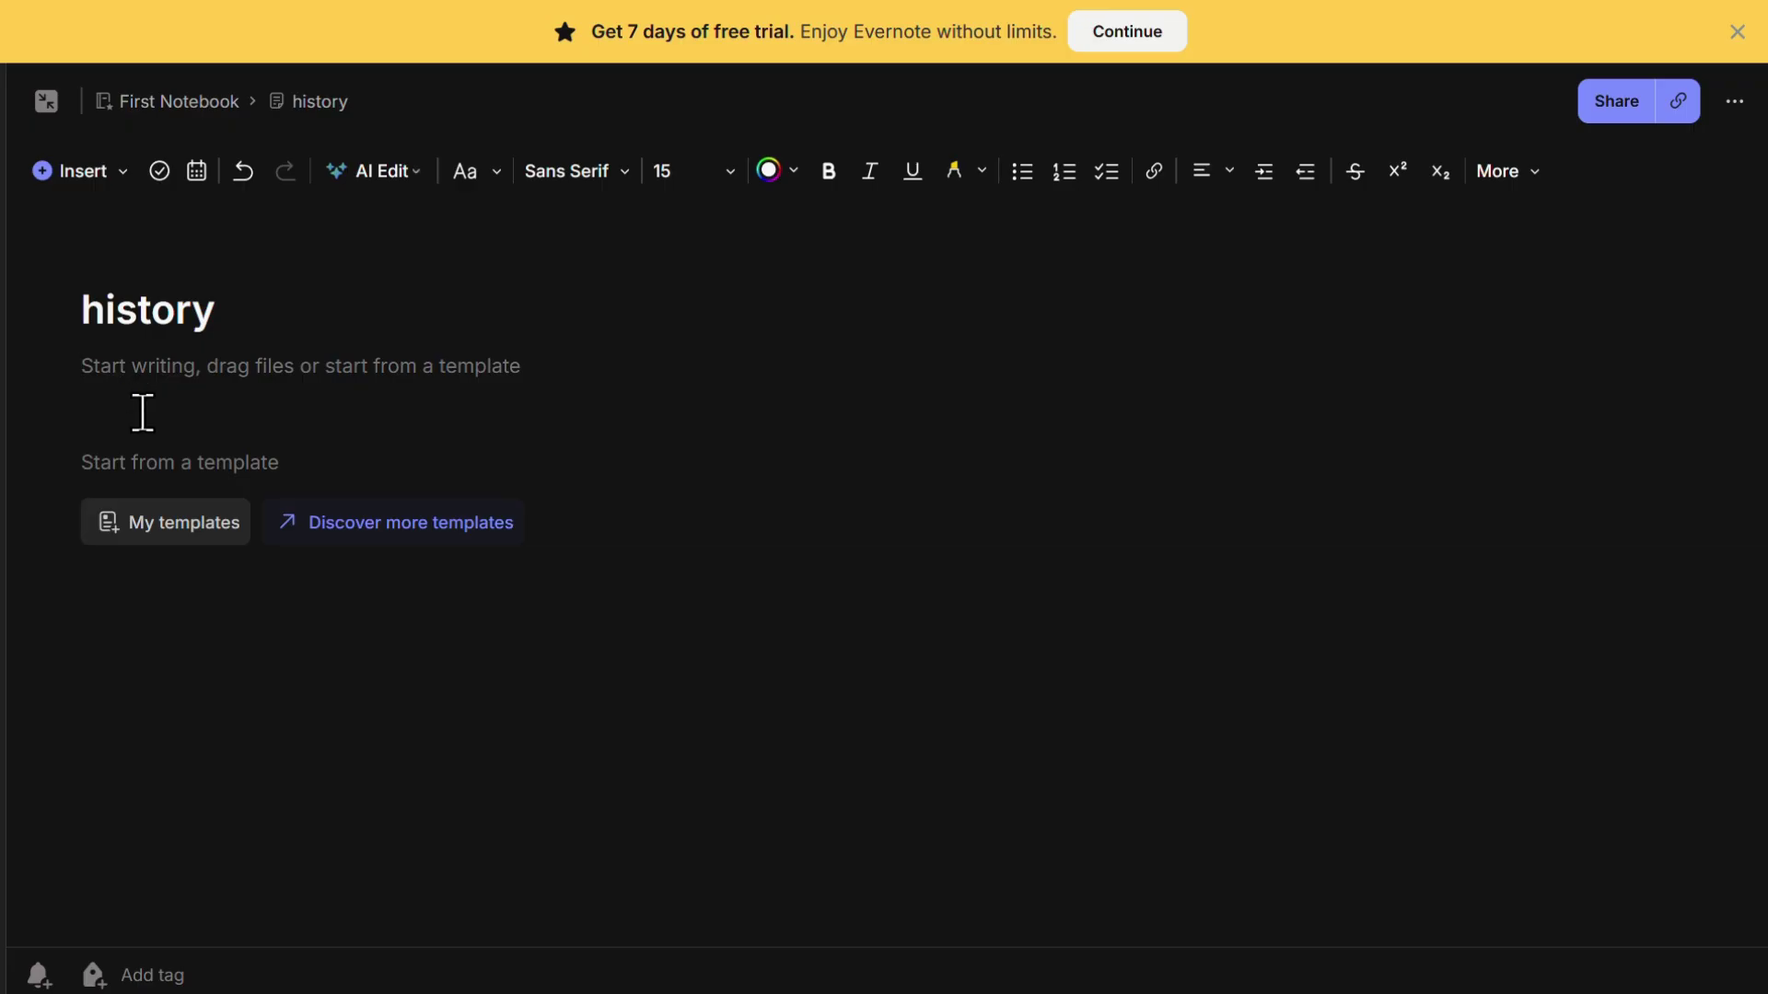
type("hey")
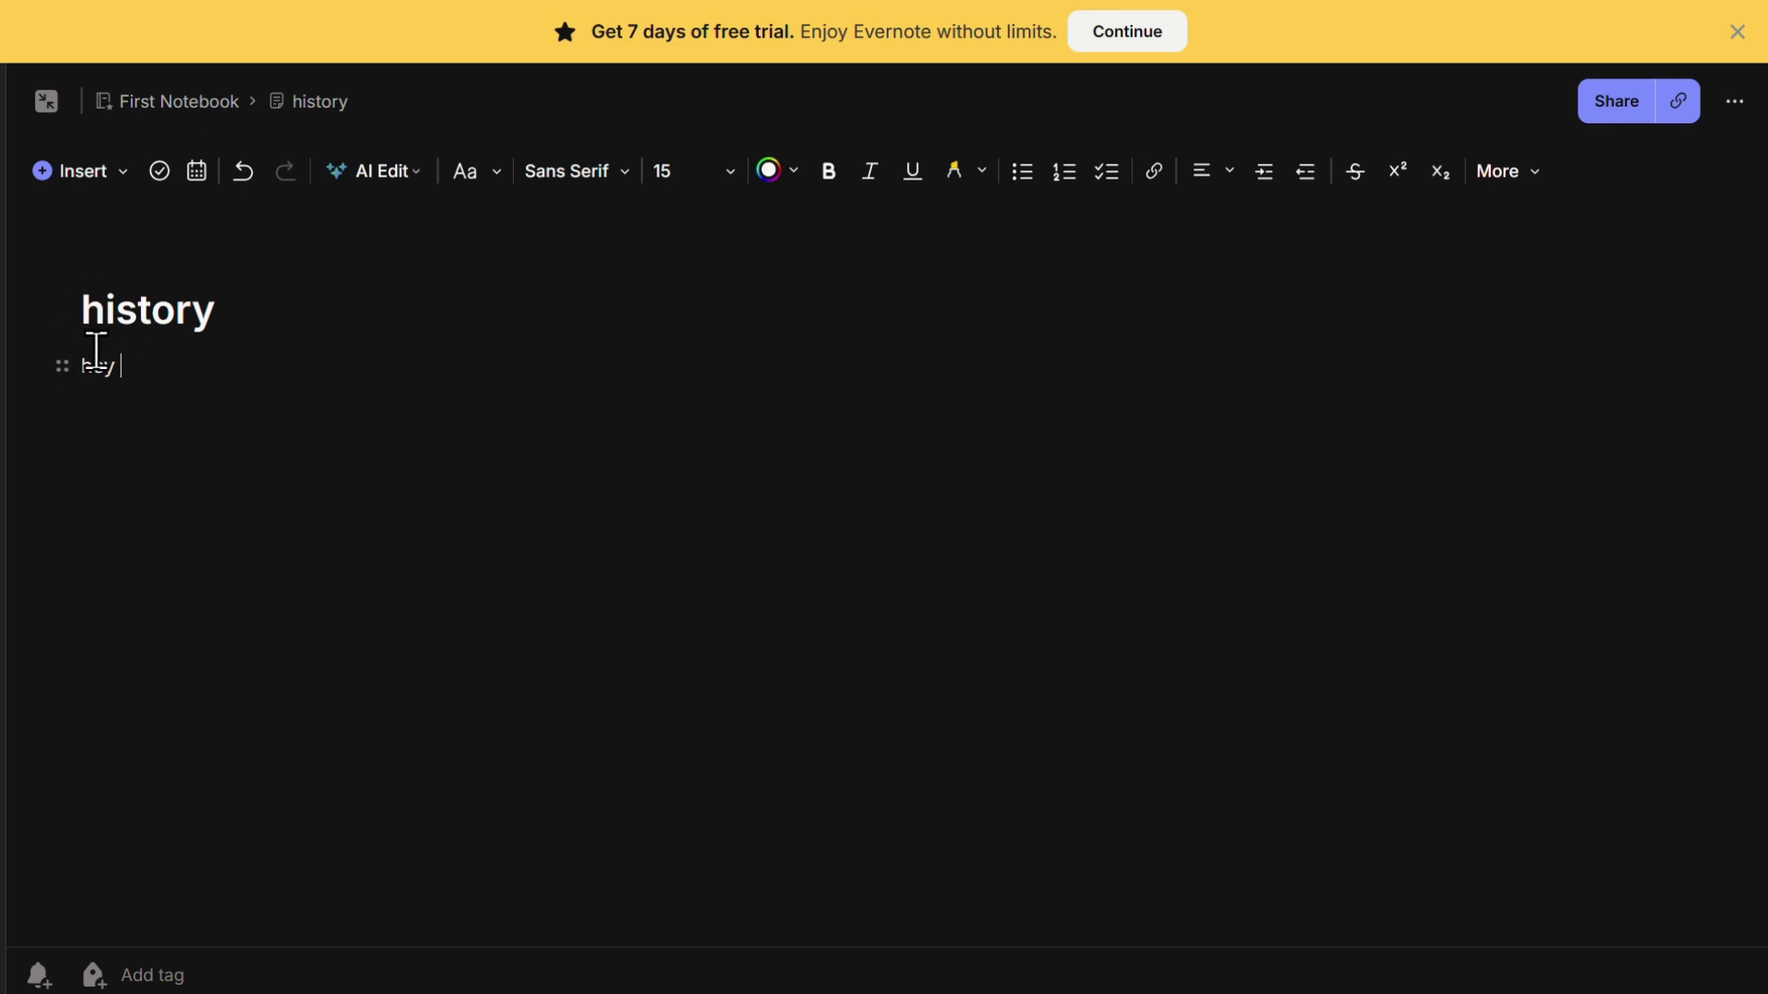
left_click(81, 171)
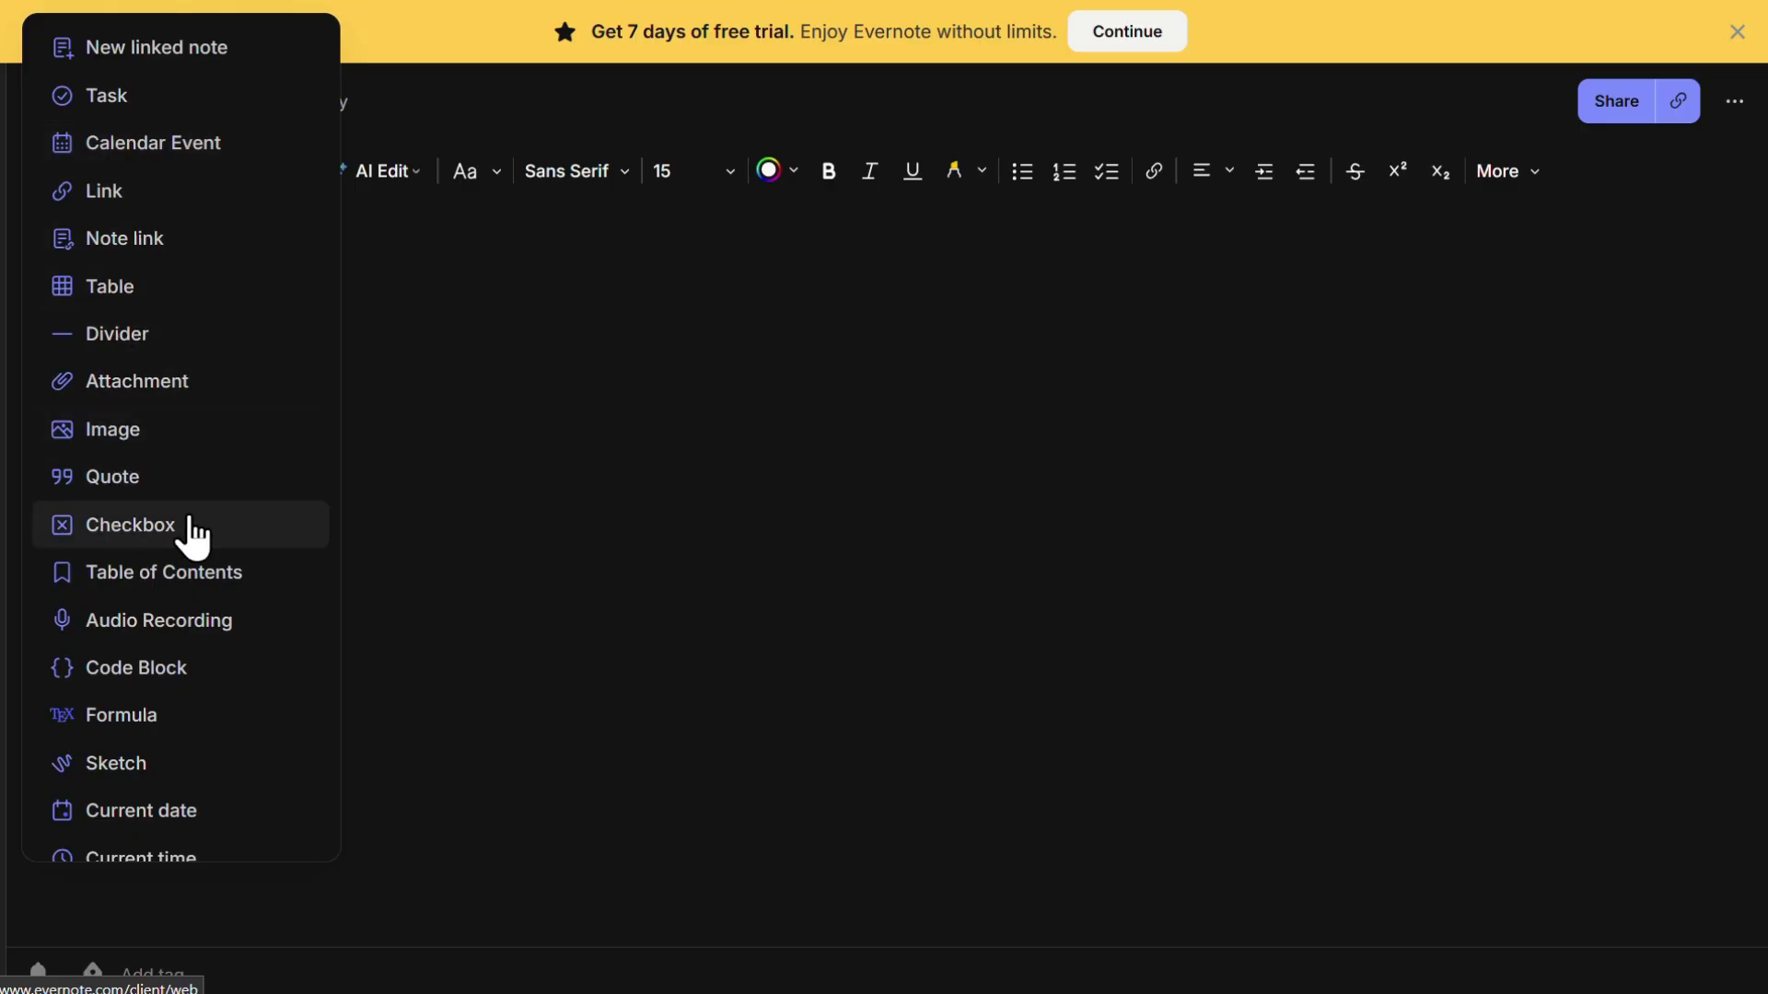
Step: Make a checklist with items 'heyrevise note' and 'hey', ending with a plain line
left_click(1101, 189)
left_click(1101, 179)
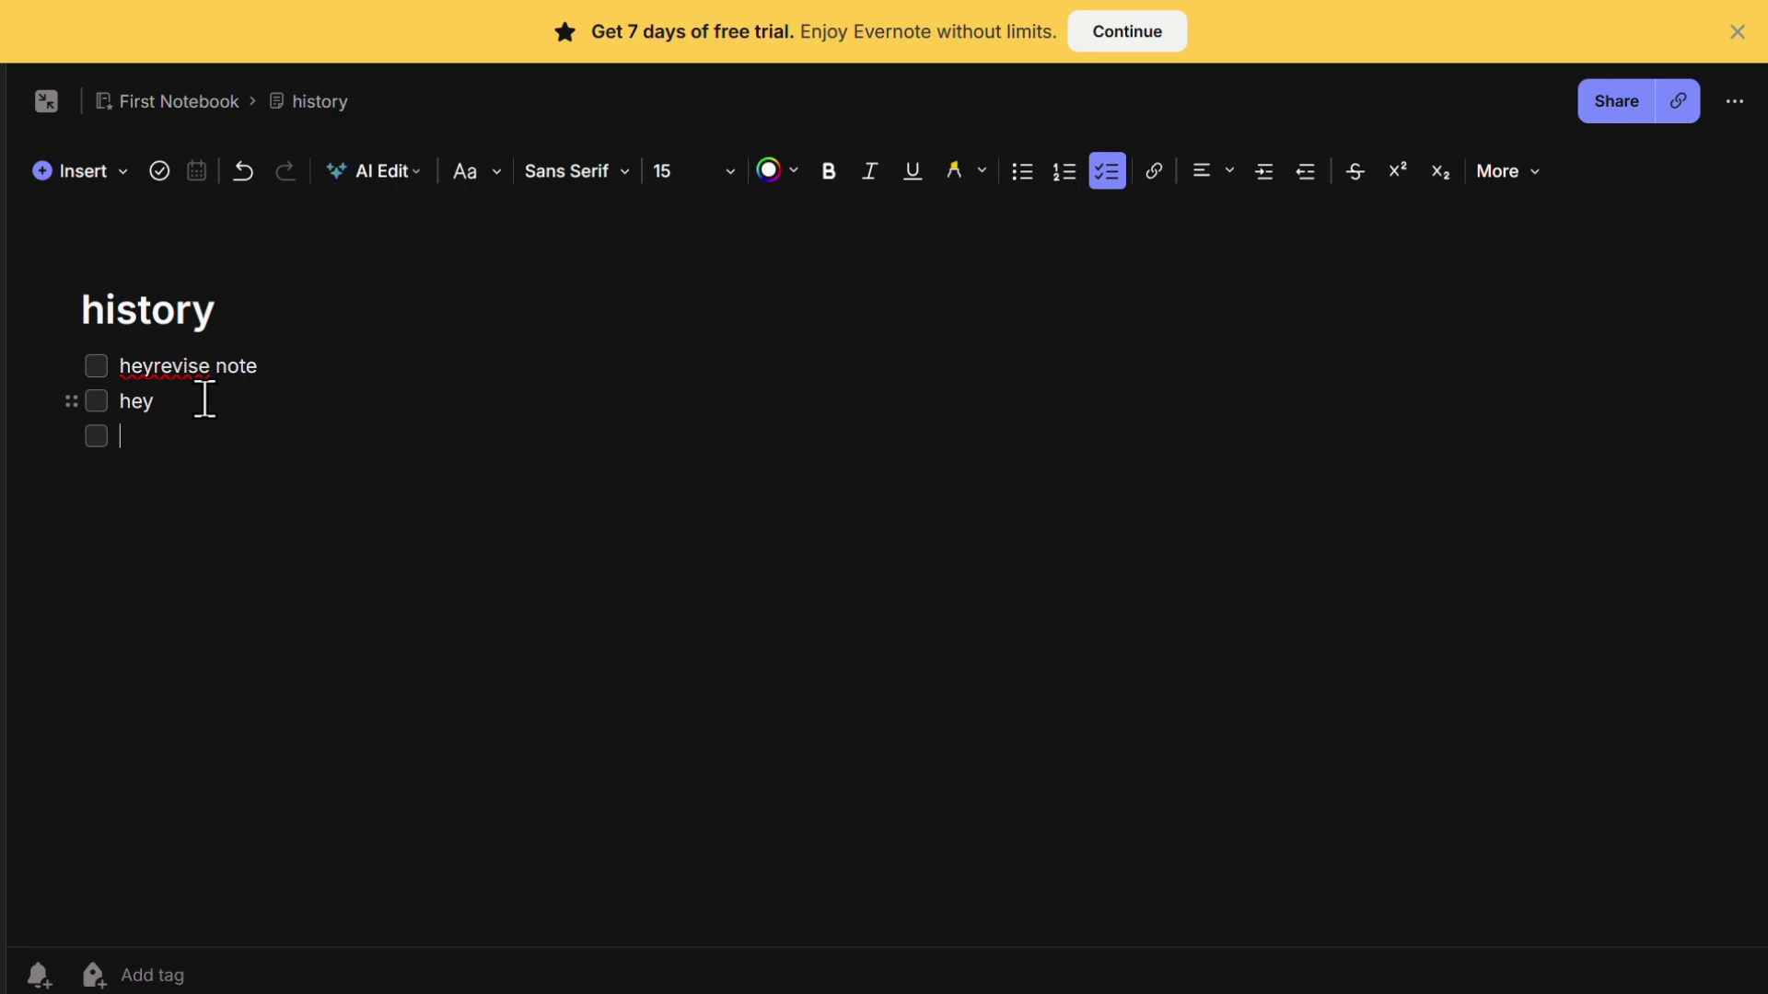
key("BackSpace")
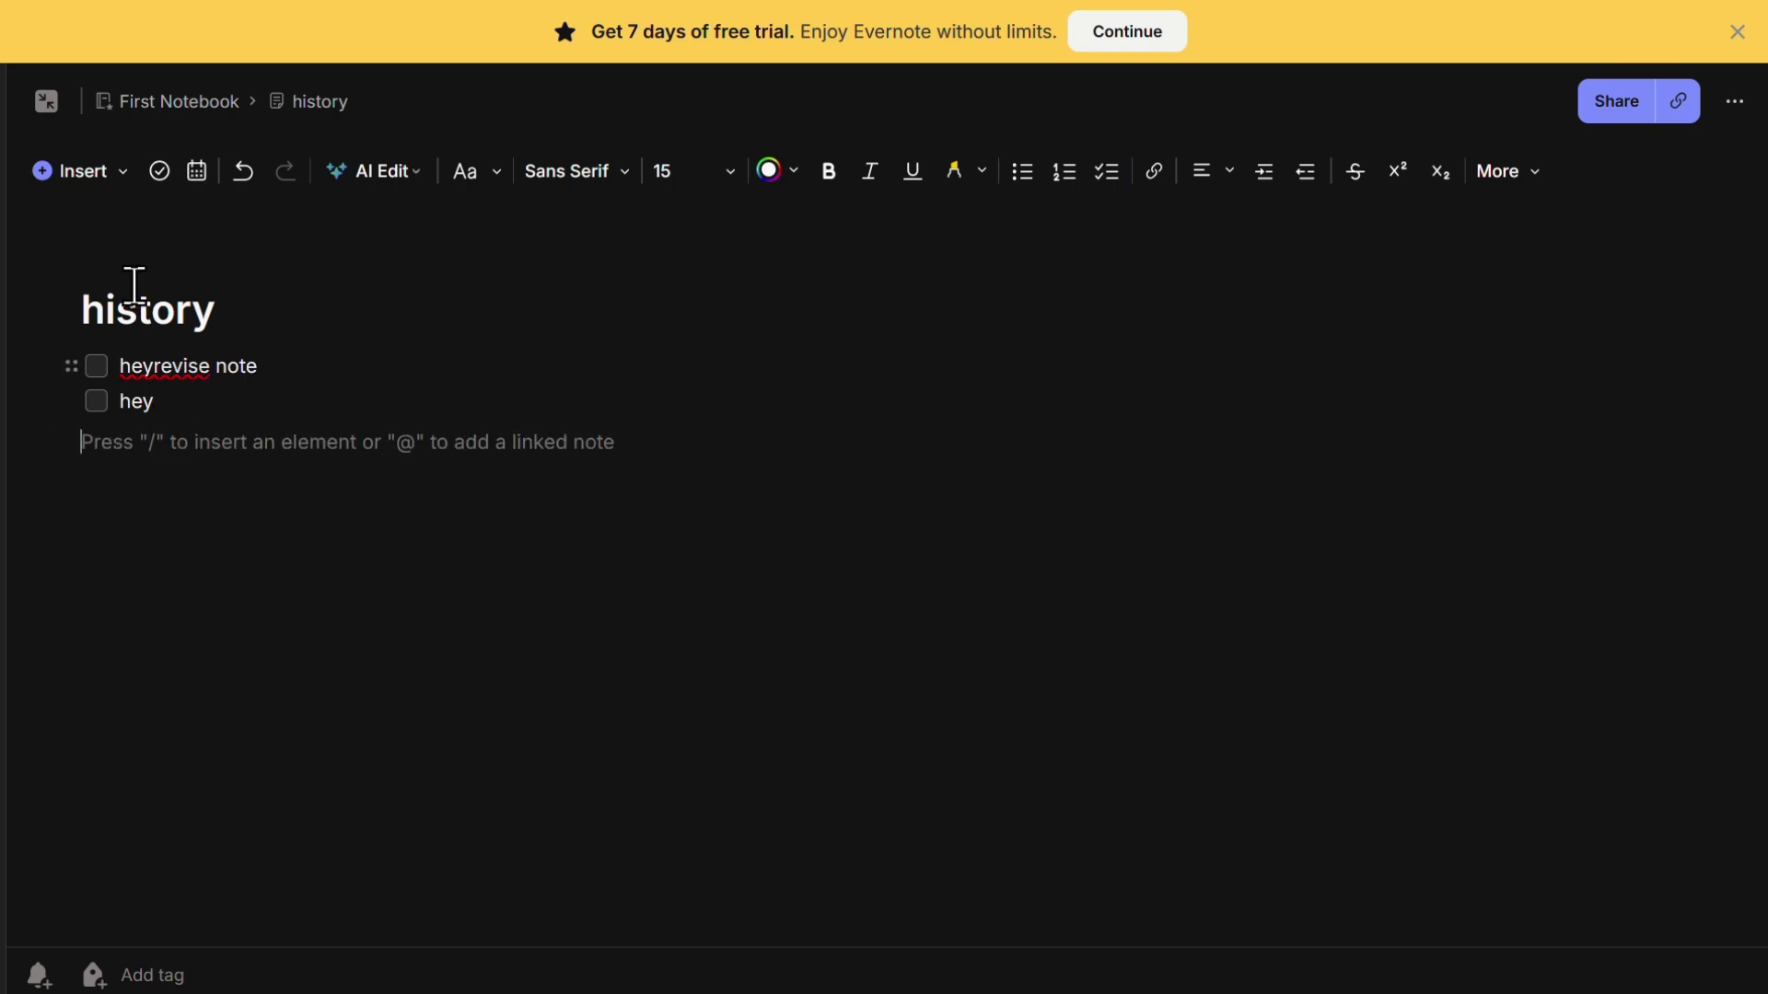
Step: Insert a horizontal divider below the checklist in the history note
left_click(111, 171)
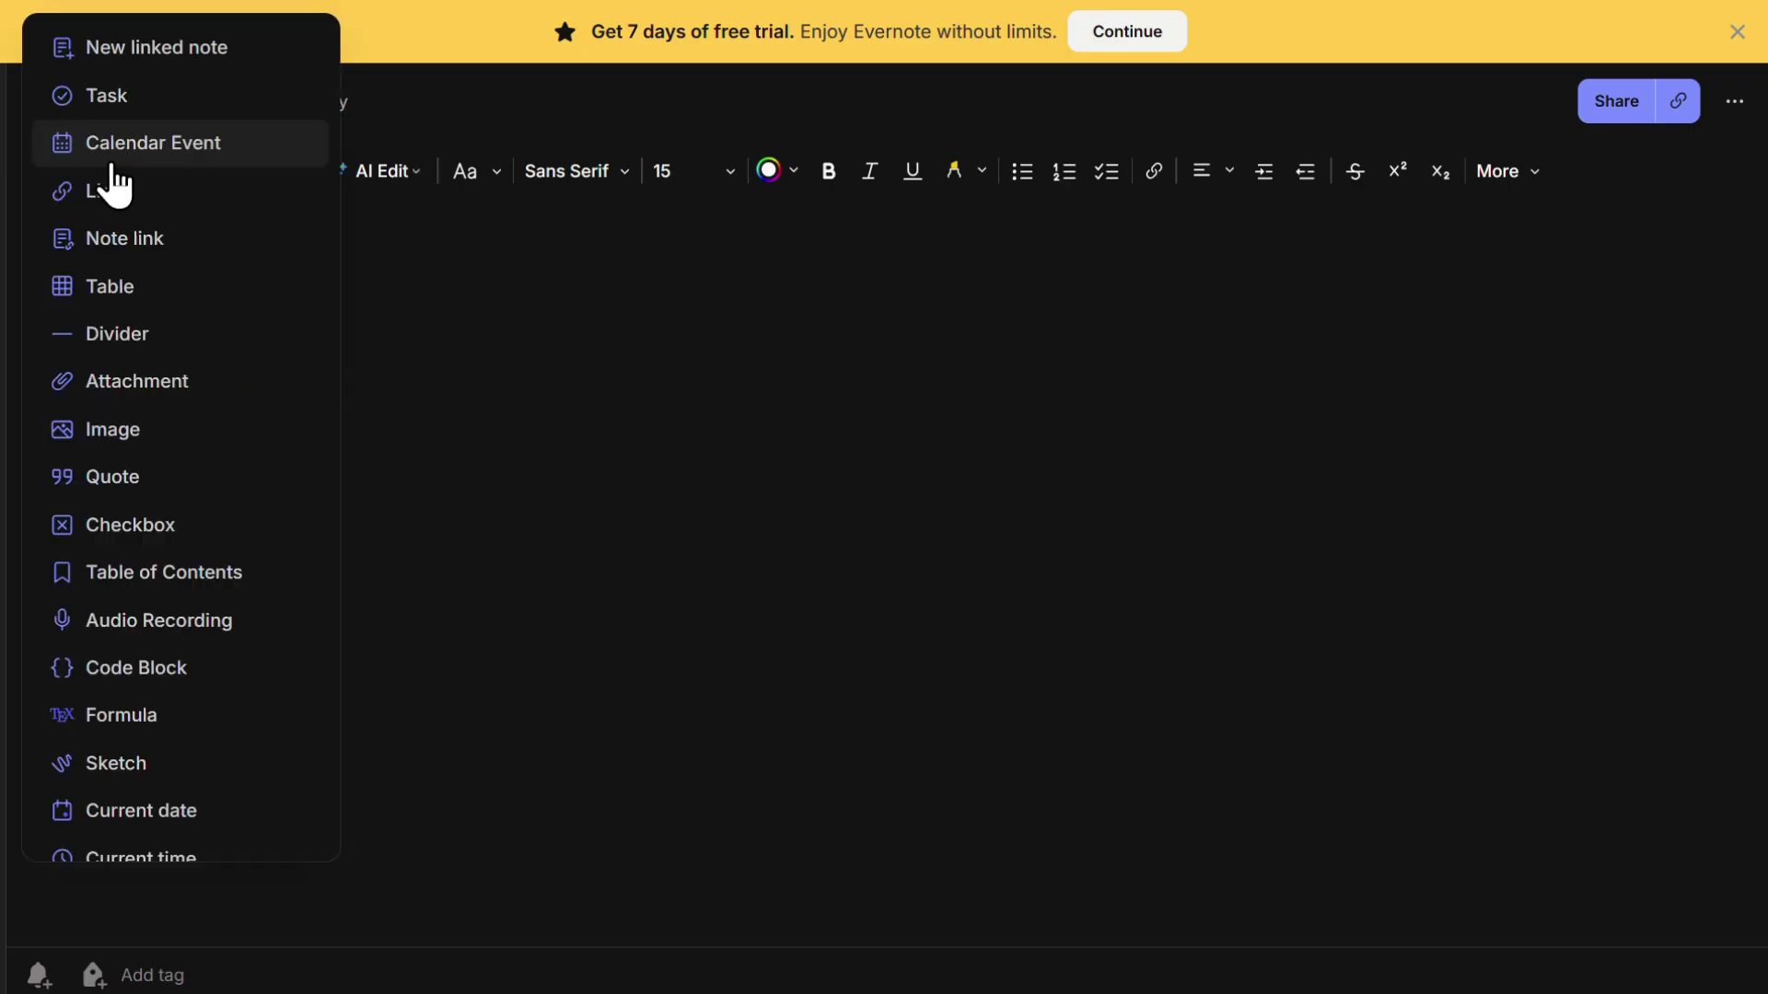
left_click(130, 335)
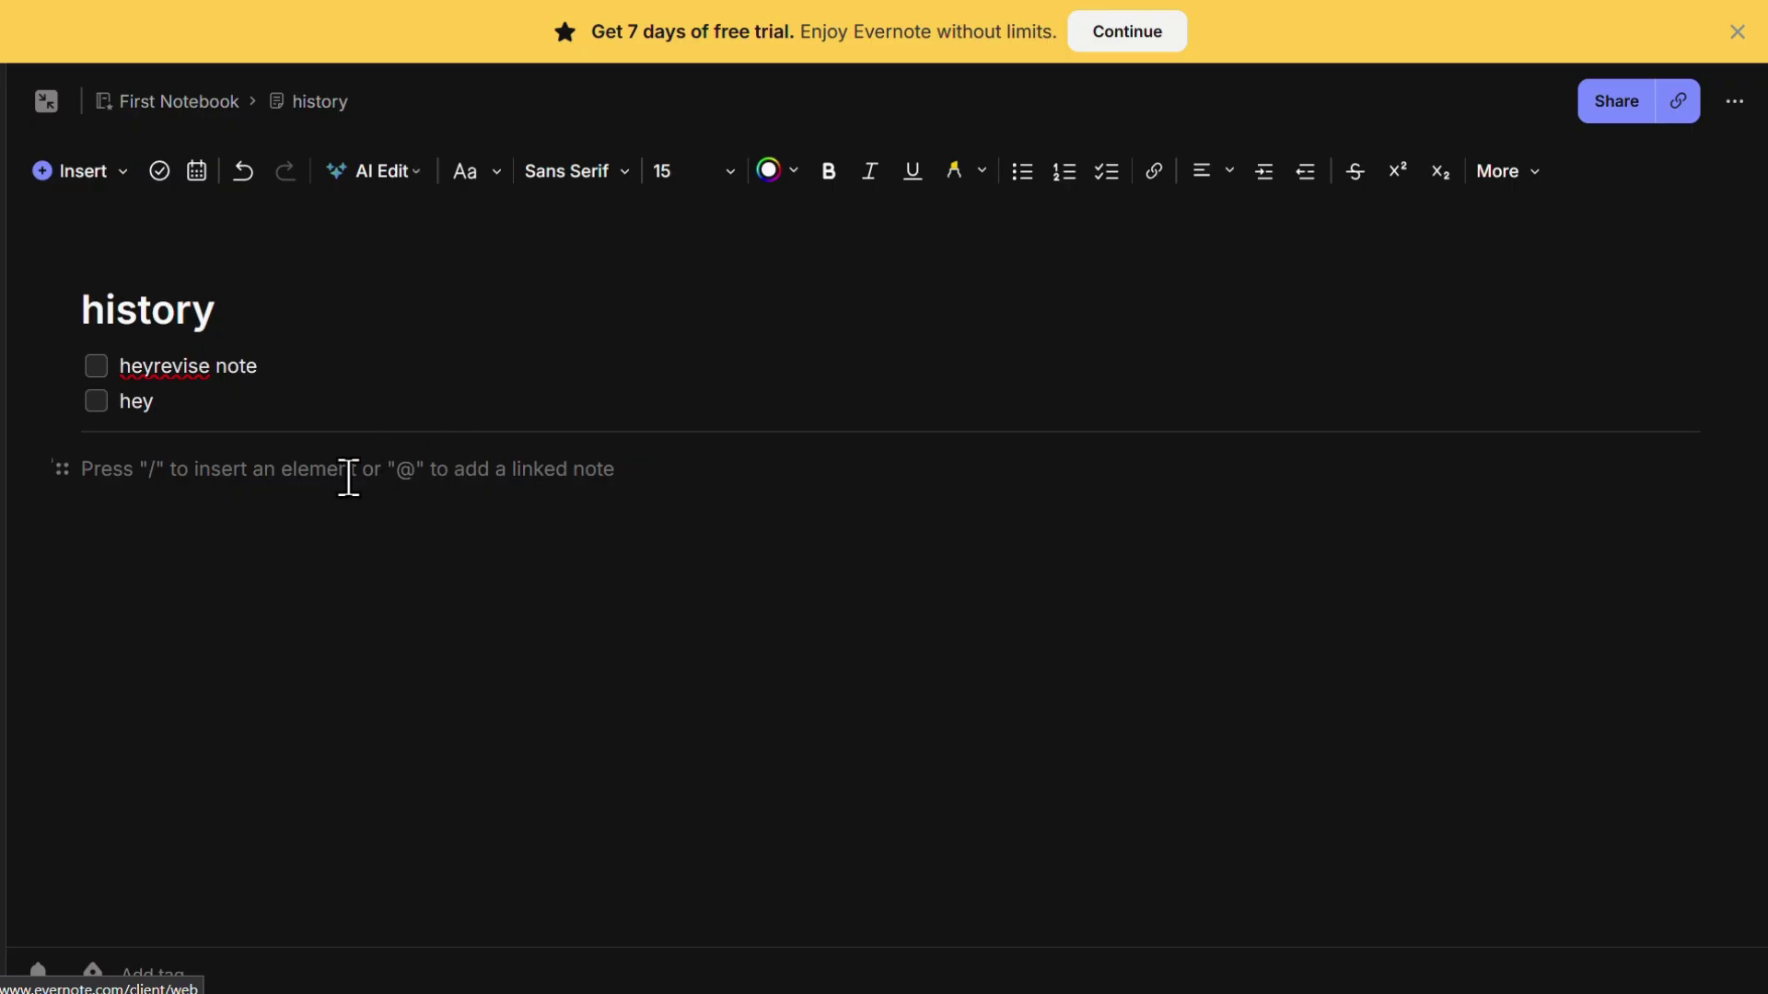
left_click(92, 170)
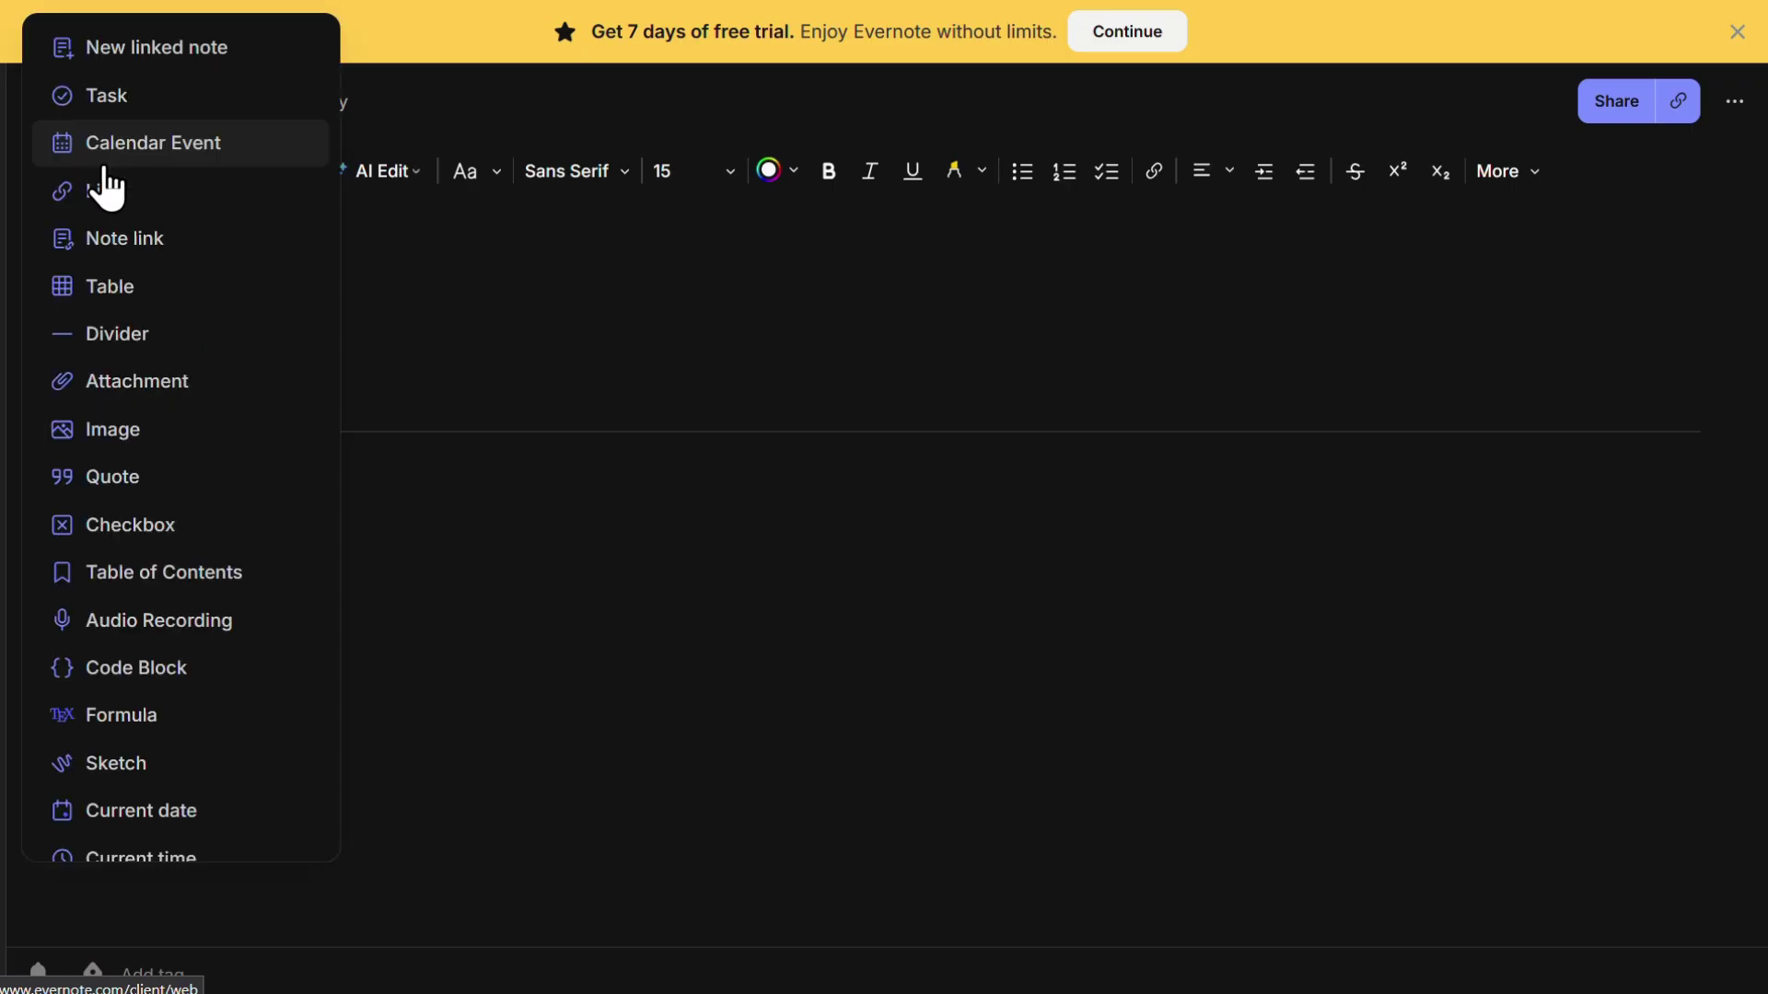
Step: Insert a two-column table below the divider and extend it to four empty rows
left_click(138, 293)
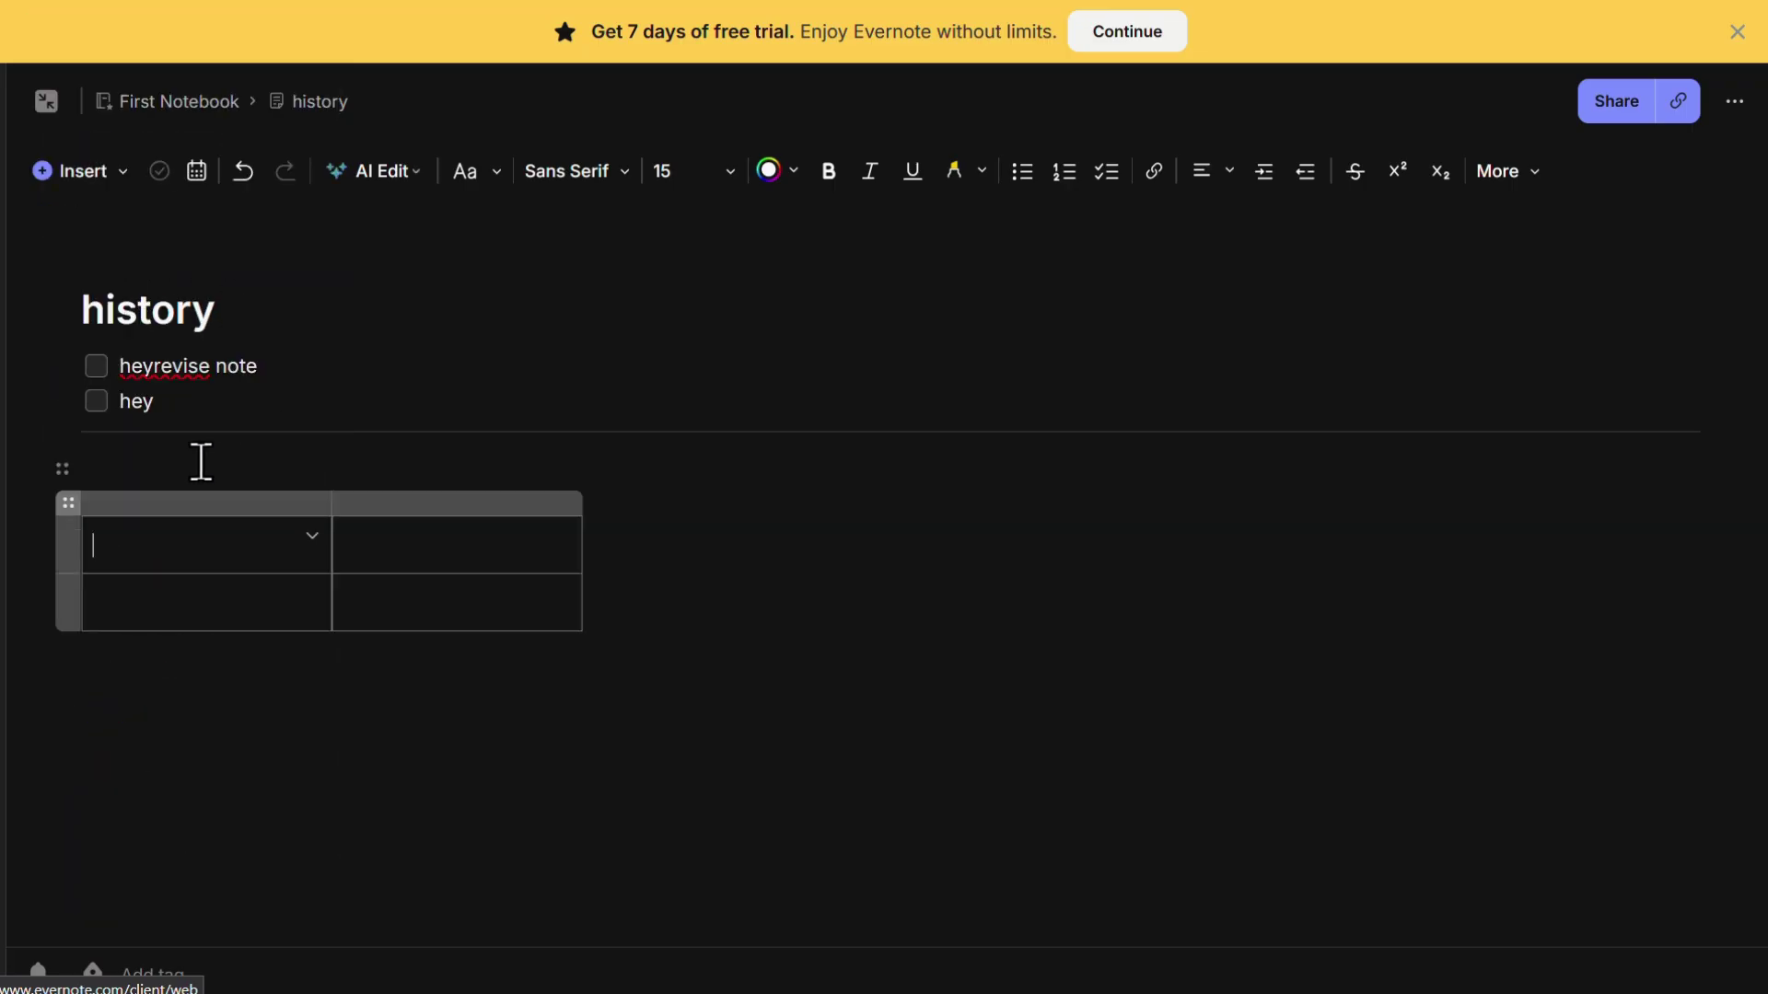
left_click(62, 518)
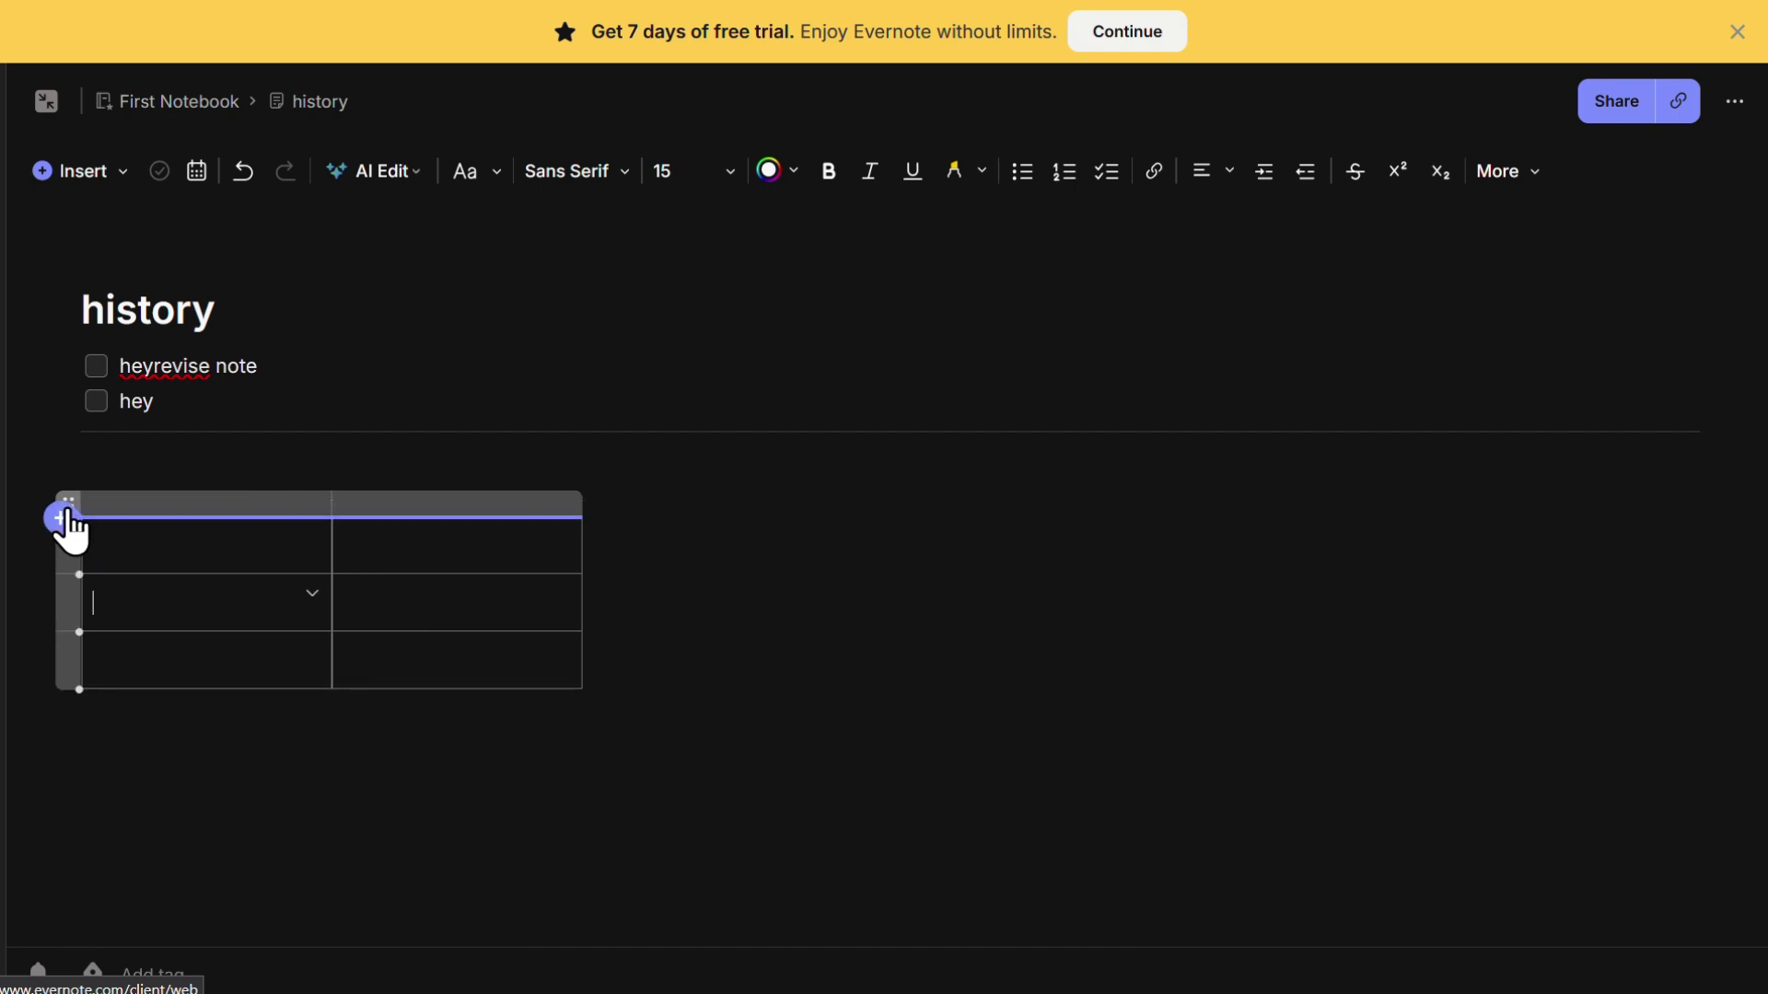
left_click(62, 518)
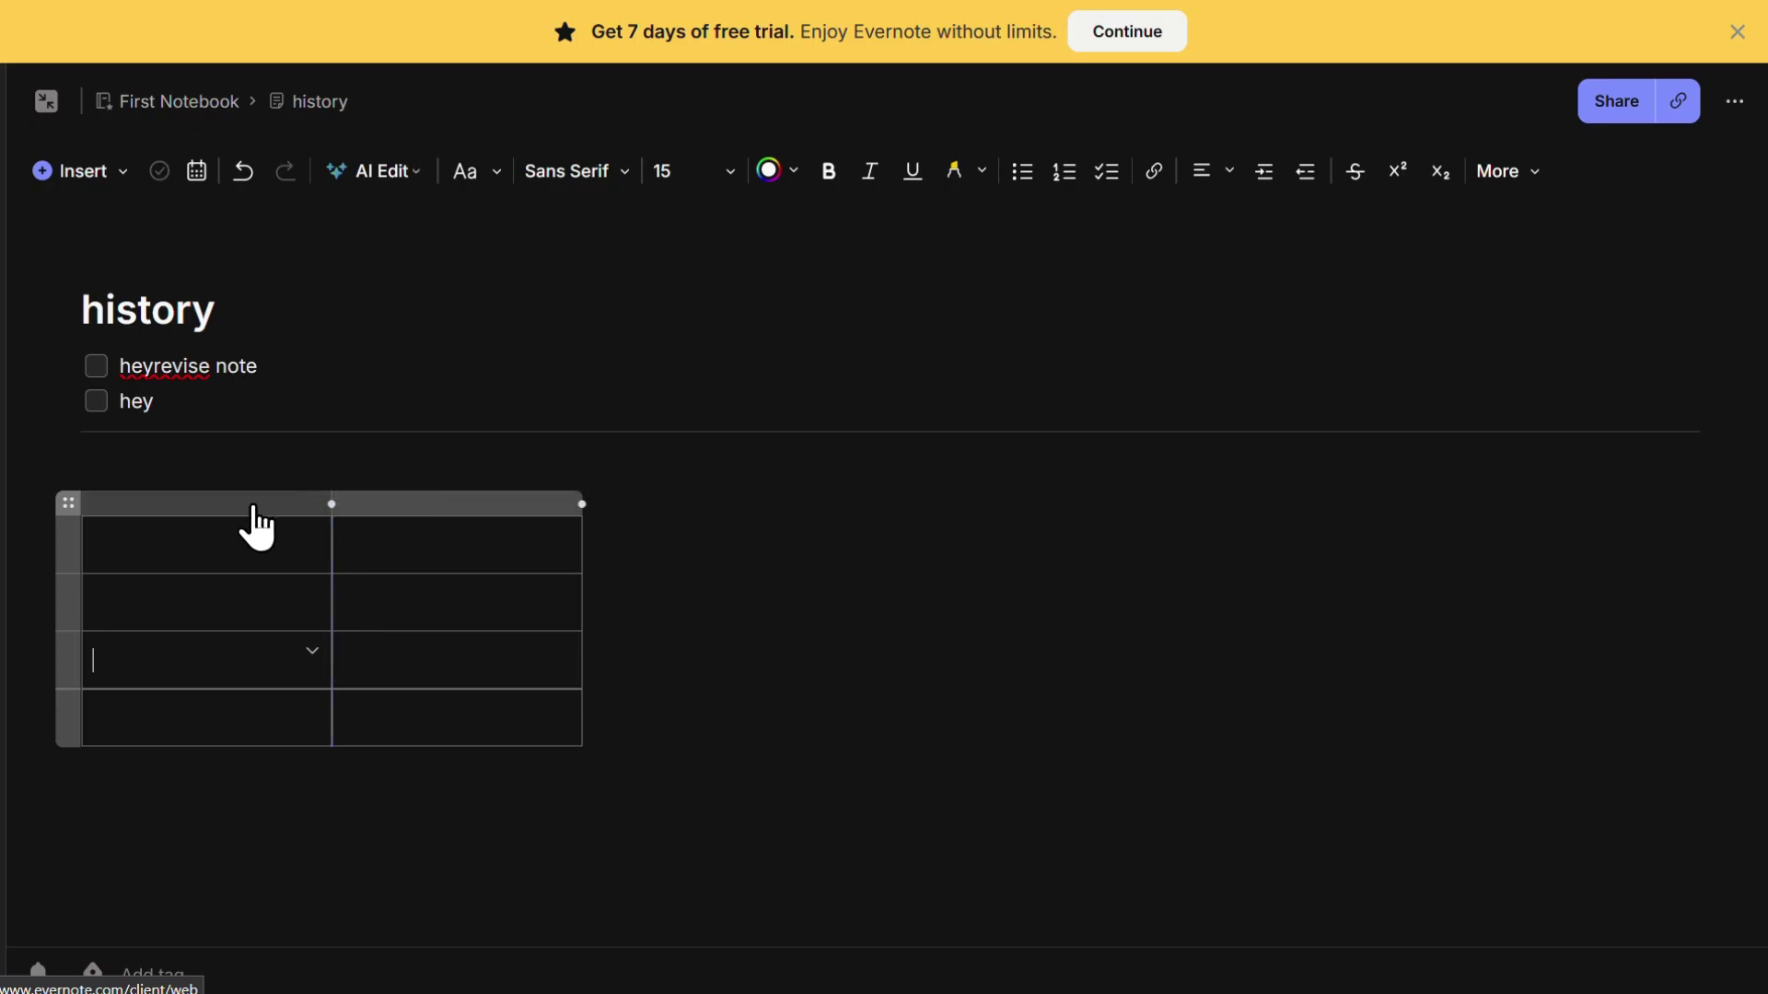
left_click(132, 776)
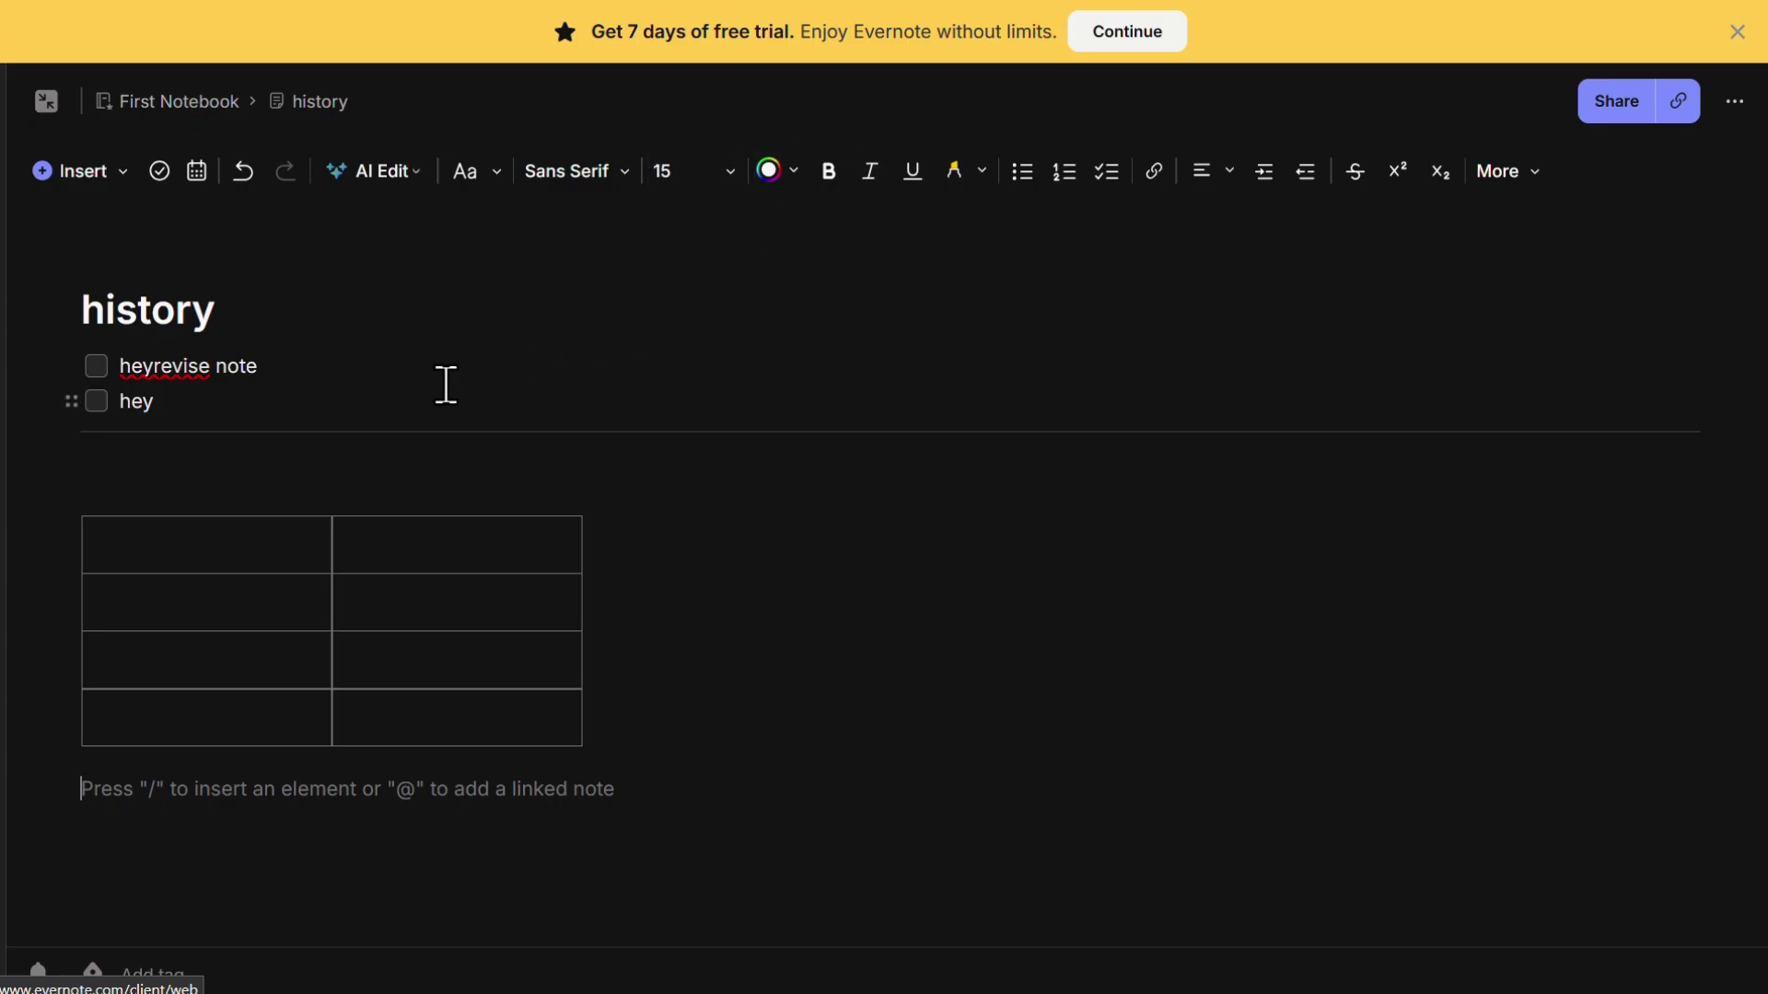
Step: Highlight 'hey' in the second checklist item, make it dark grey, and add an empty item below
left_click_drag(172, 403, 114, 399)
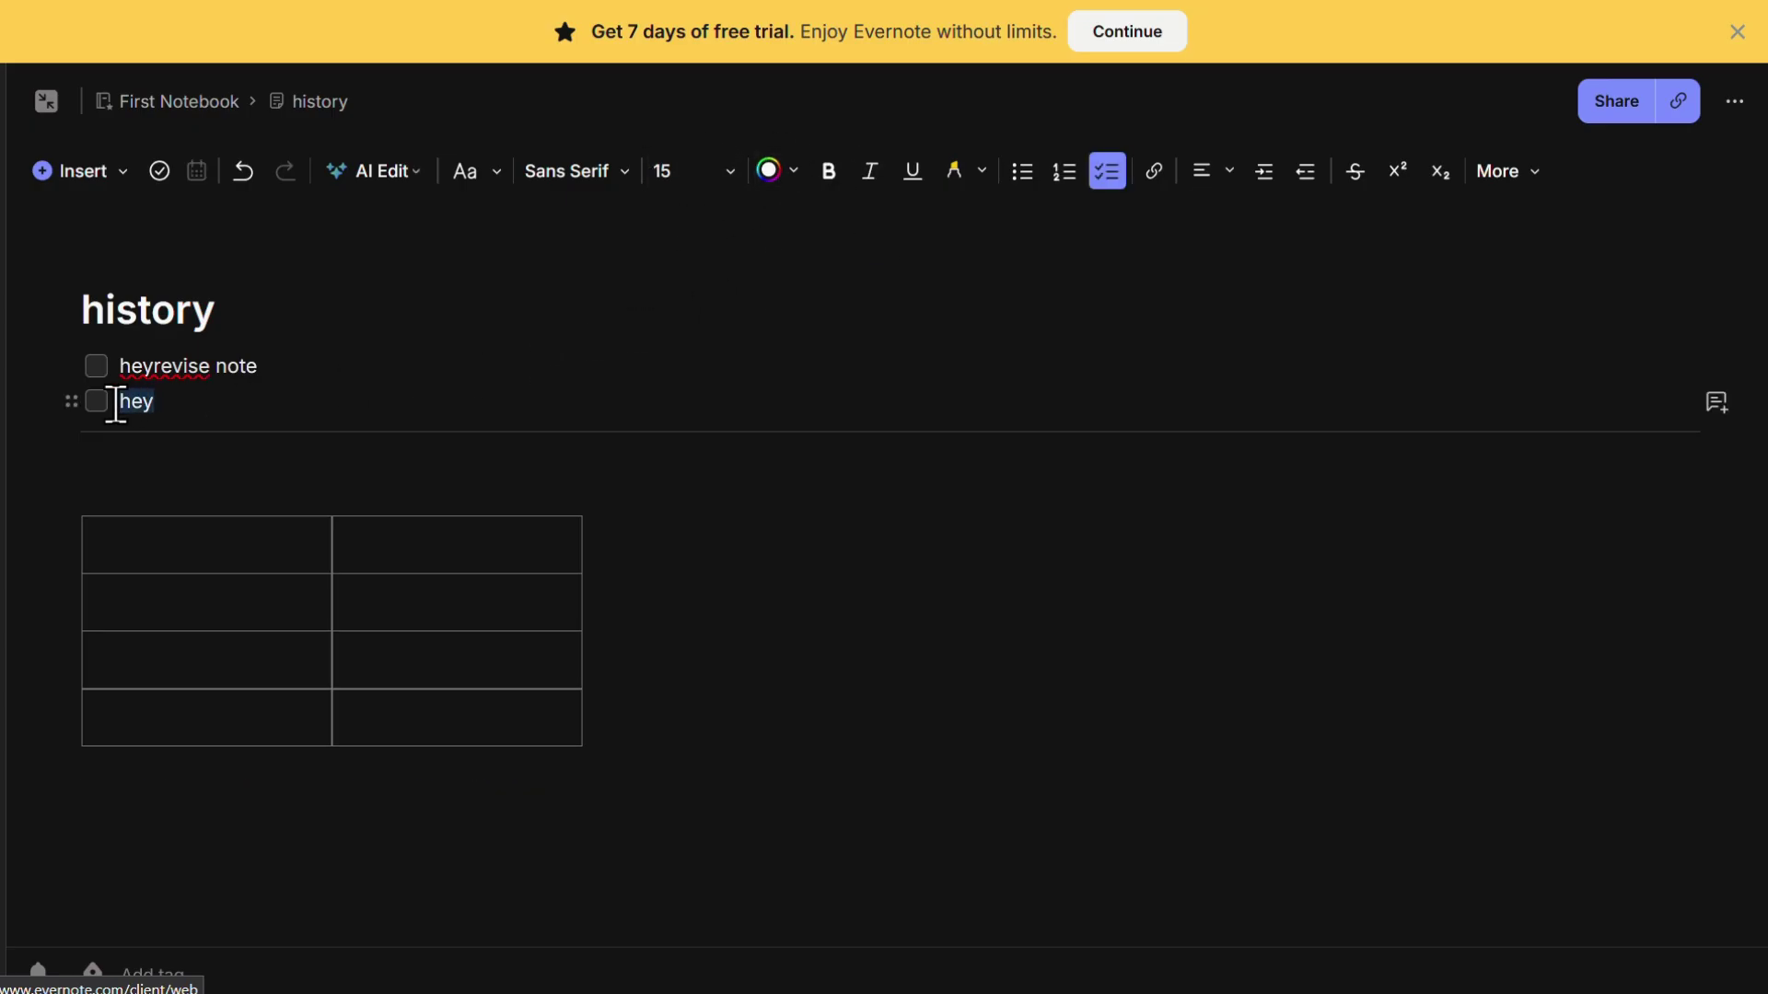
left_click(957, 180)
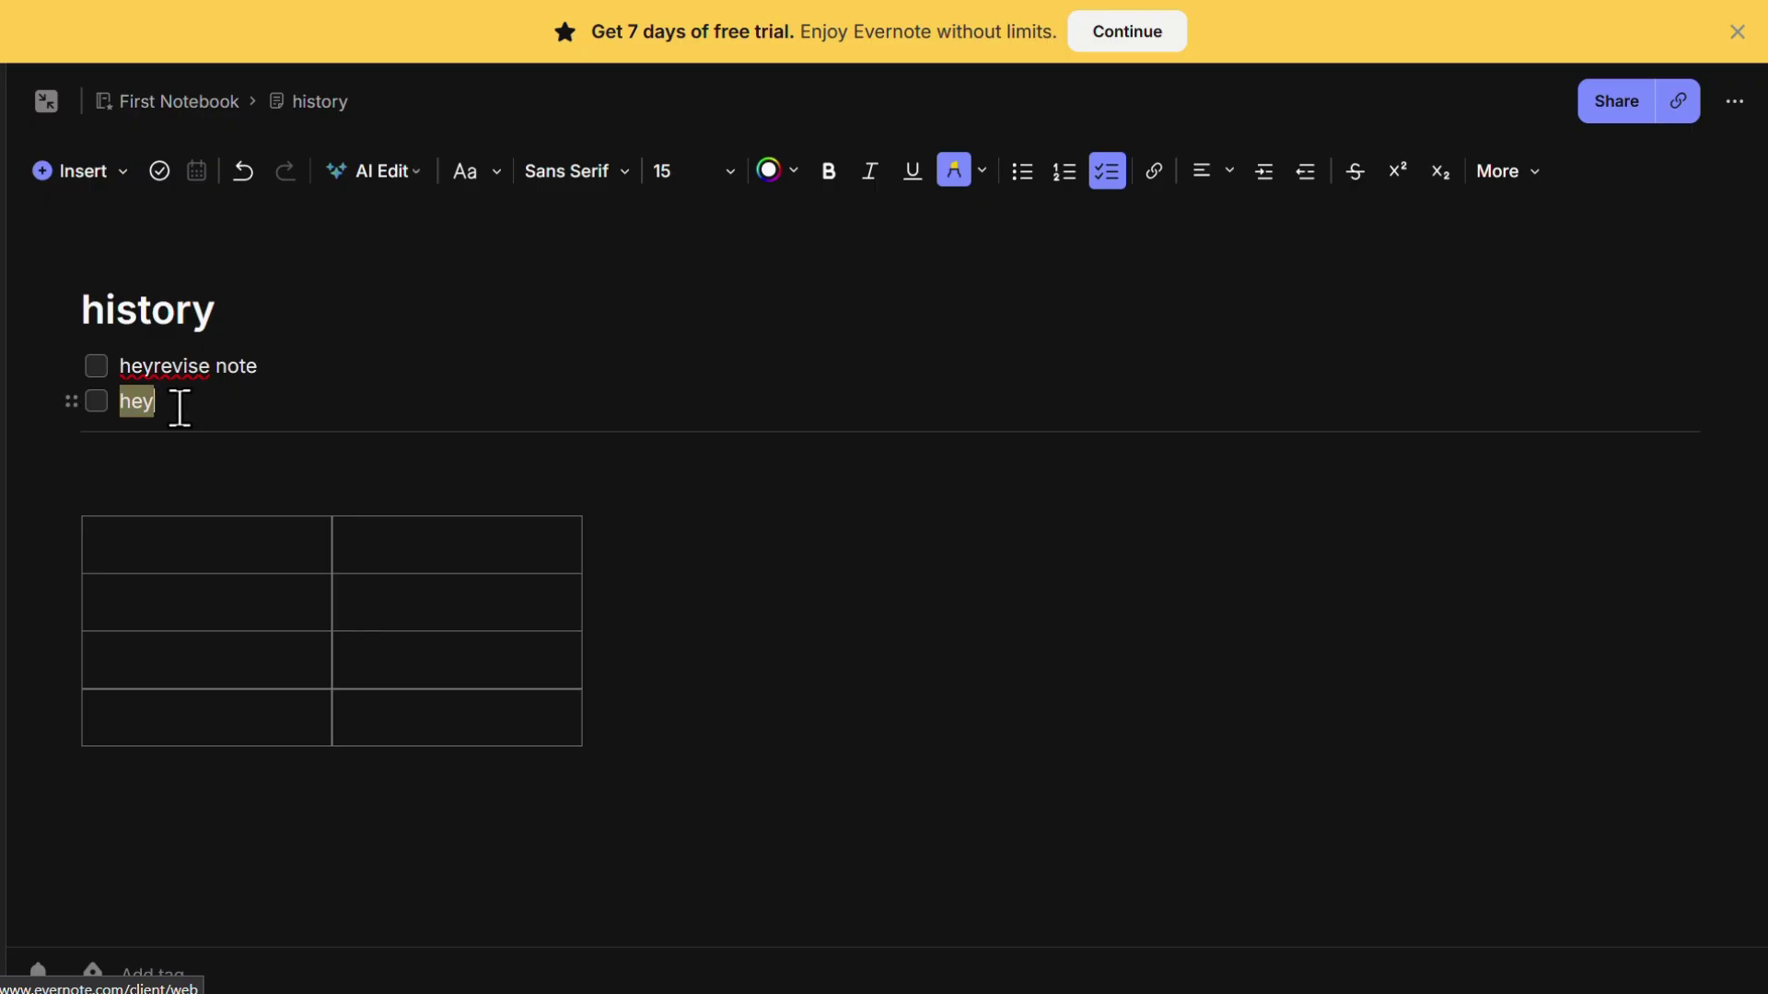
left_click(770, 175)
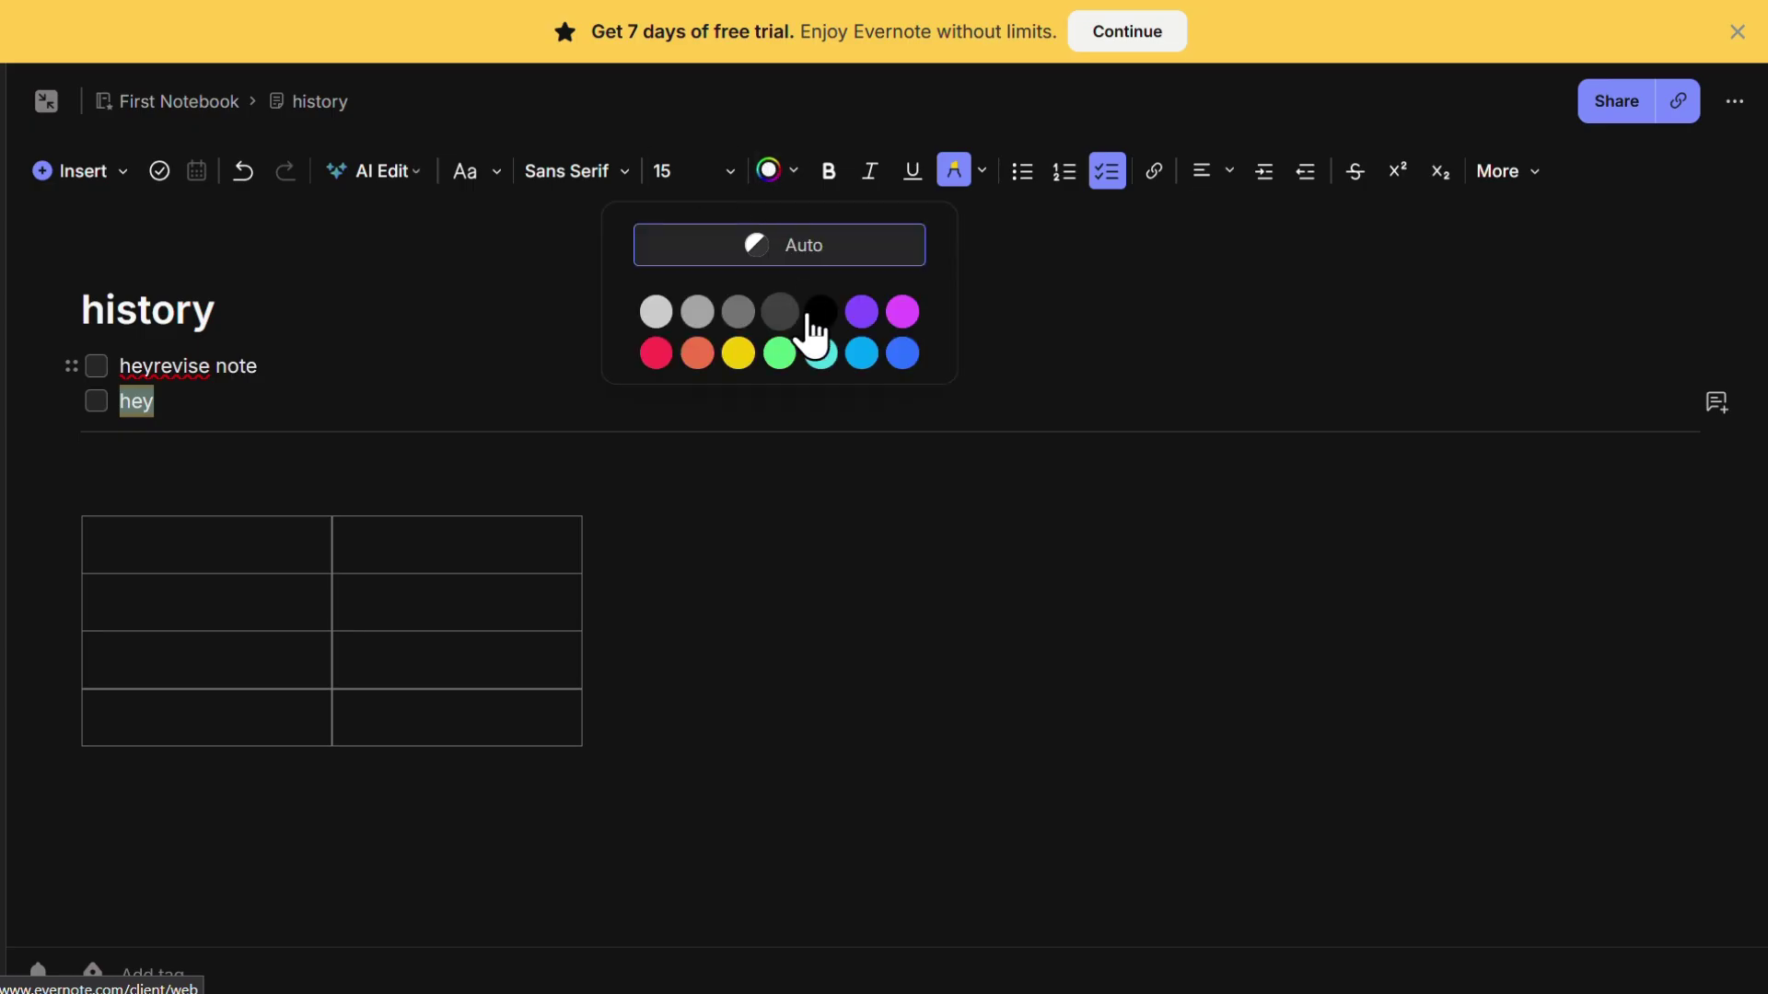
left_click(773, 317)
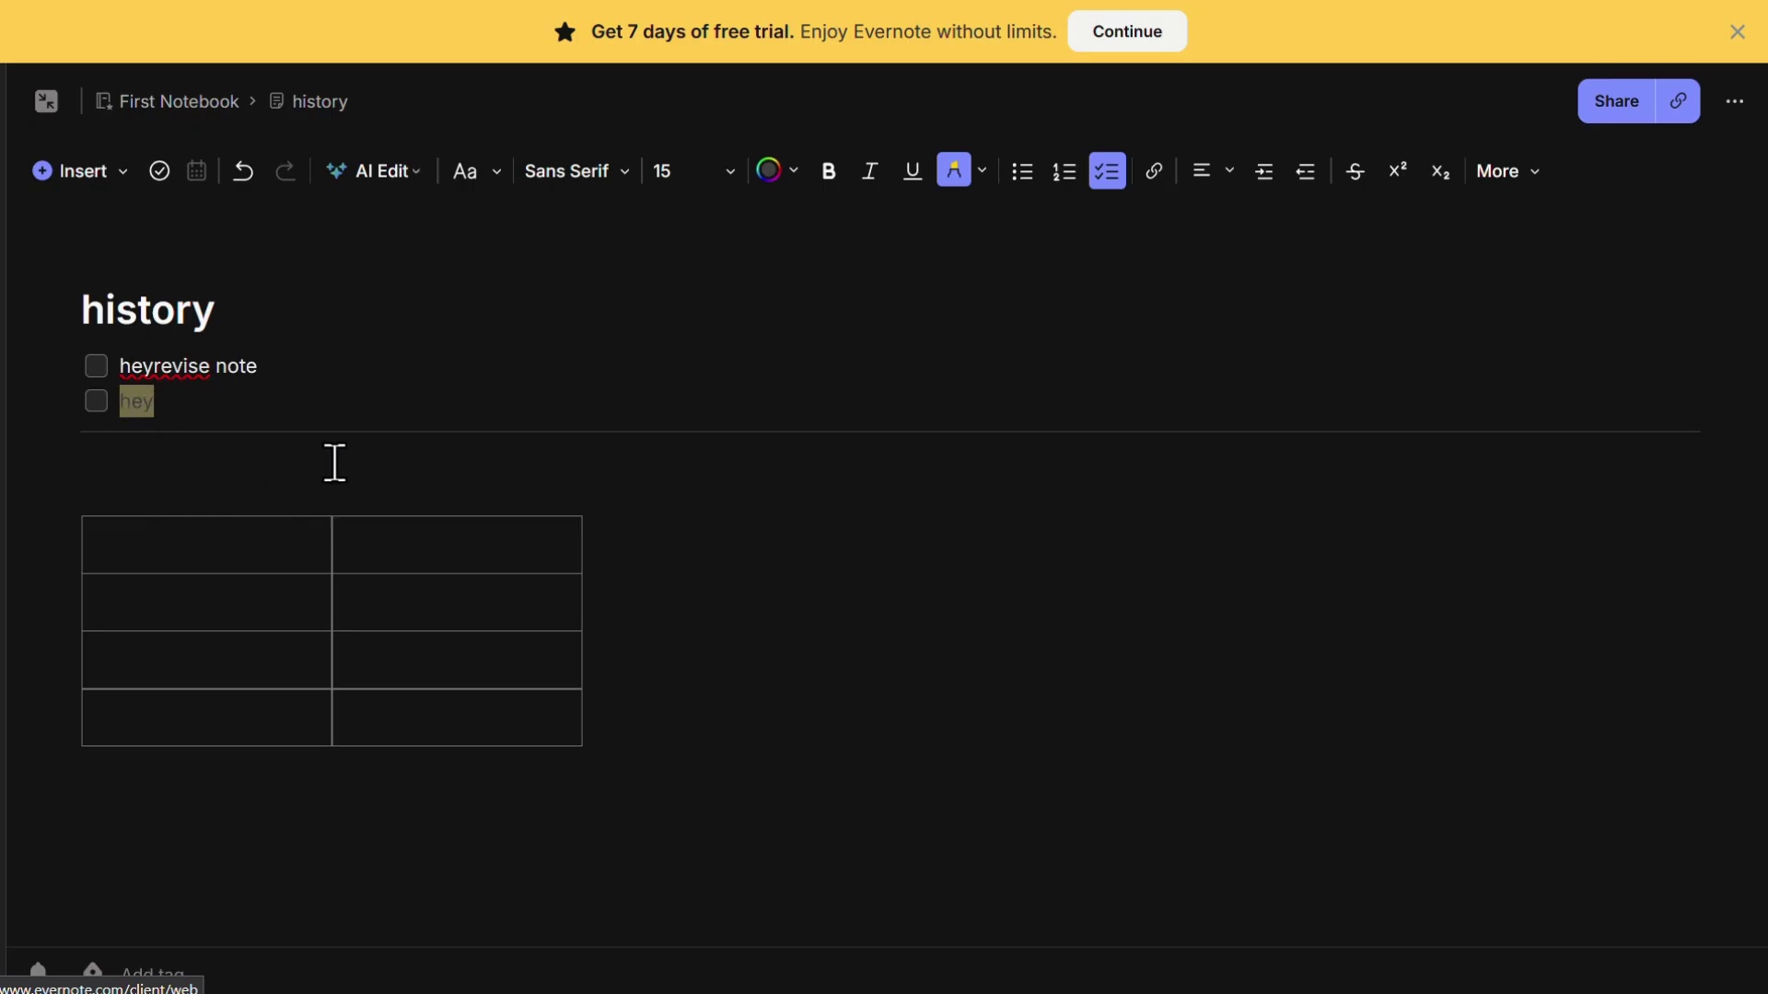
left_click(396, 444)
Step: Insert the image magazine project24.jpg into the note below the table
left_click(115, 179)
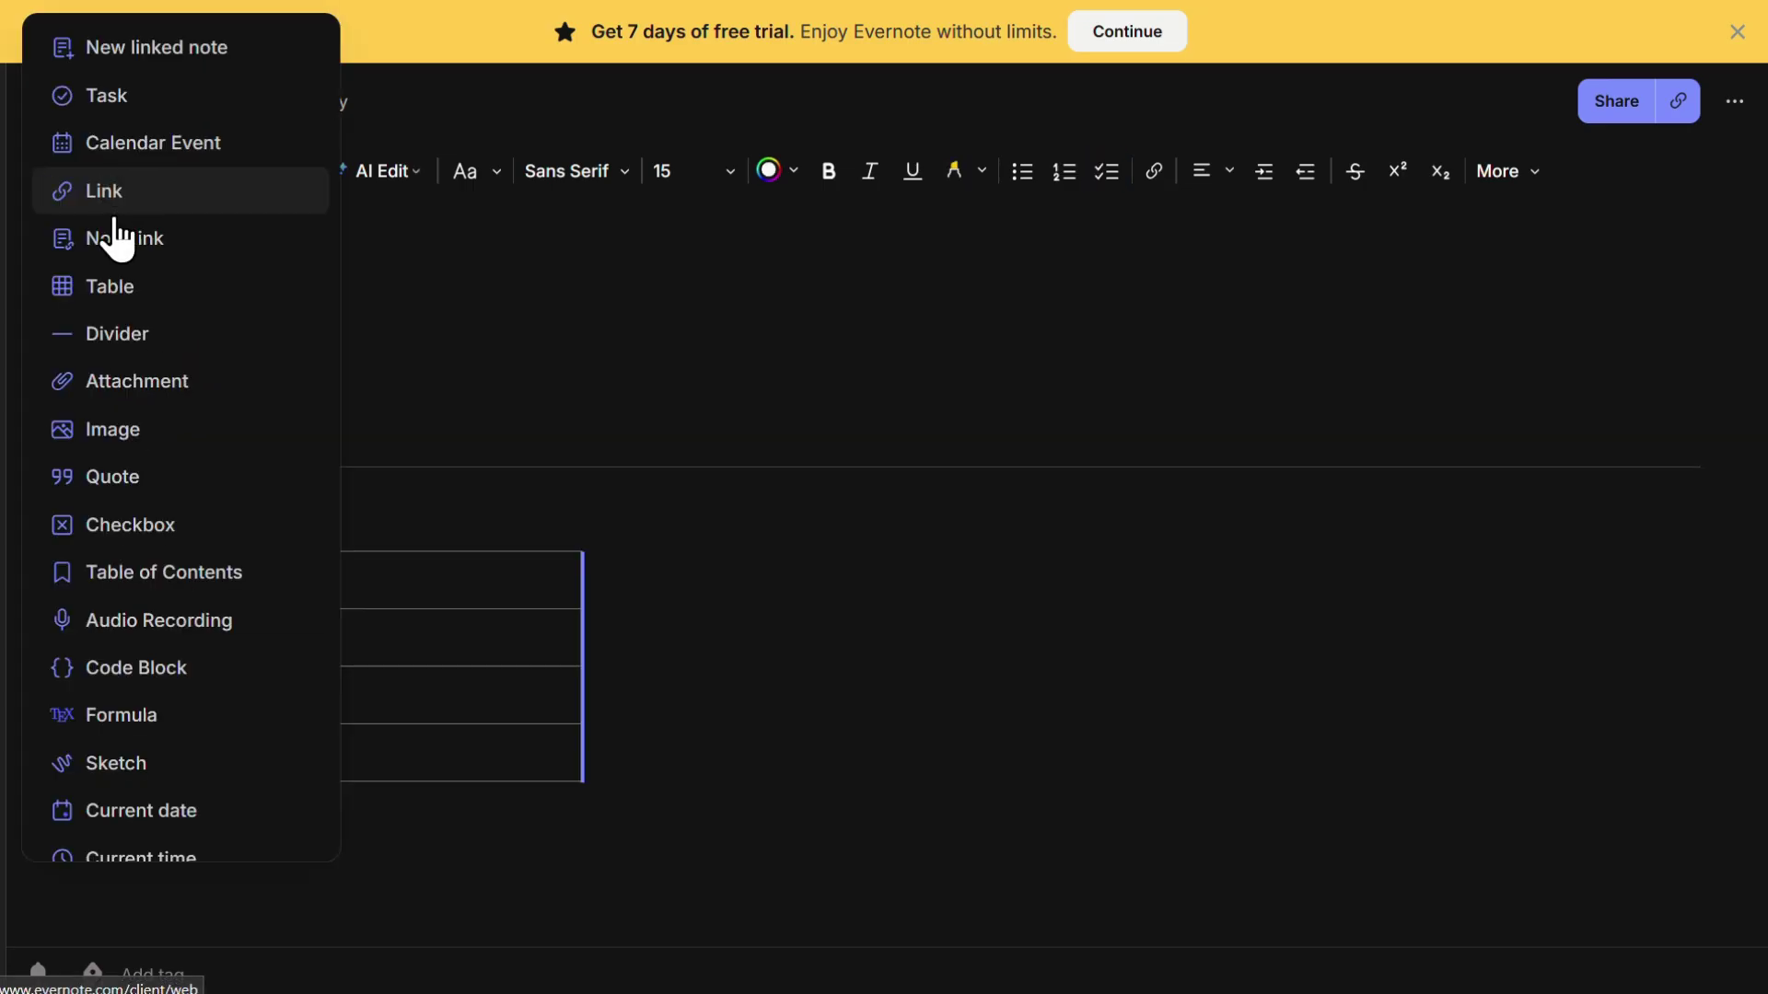
left_click(131, 428)
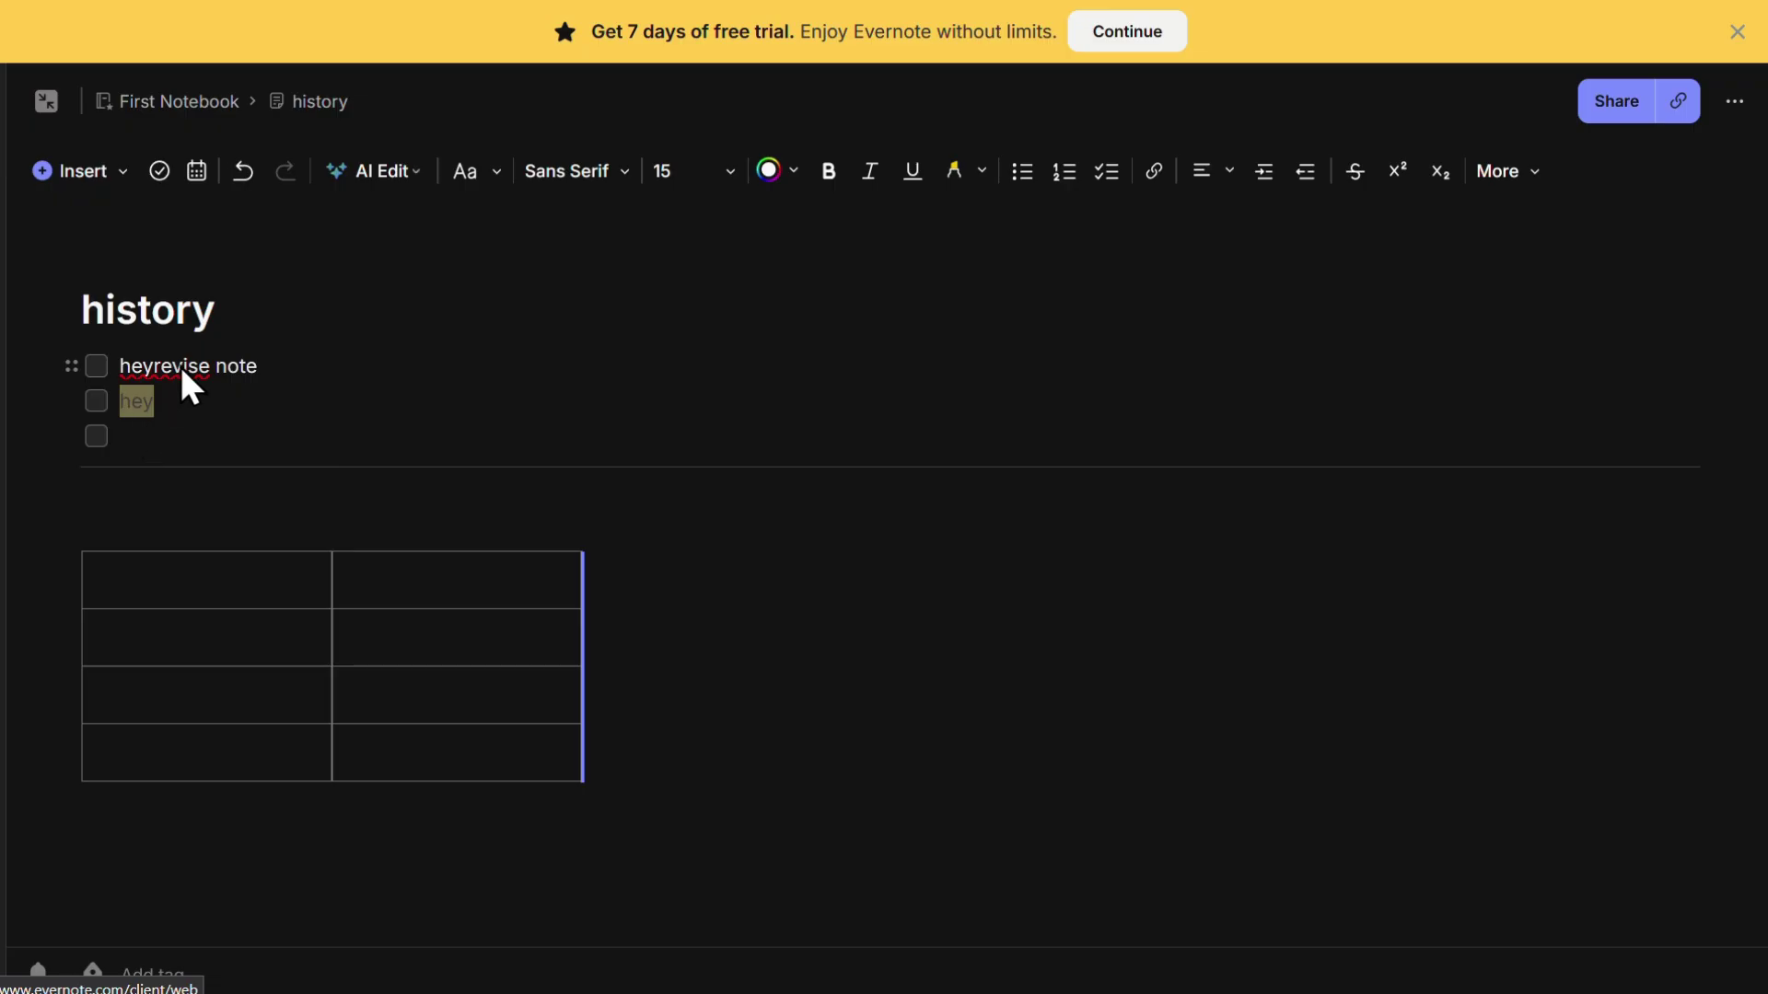
scroll(304, 321, "down", 3)
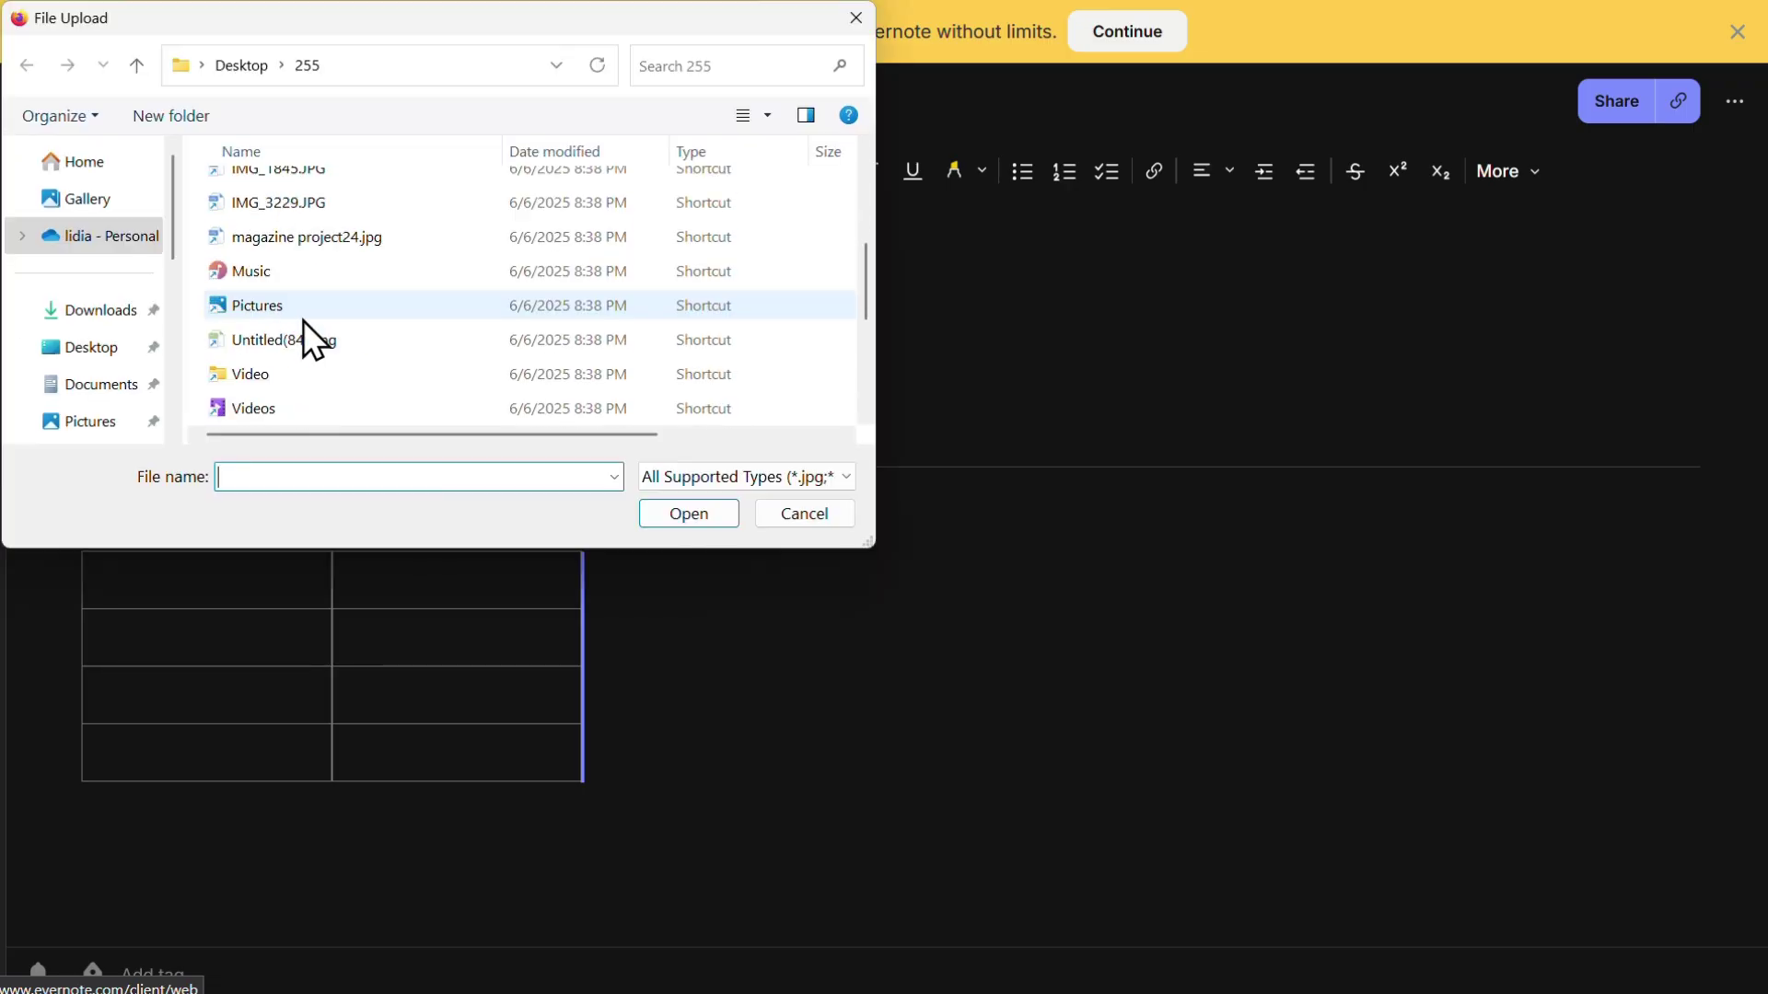
left_click(383, 250)
left_click(693, 521)
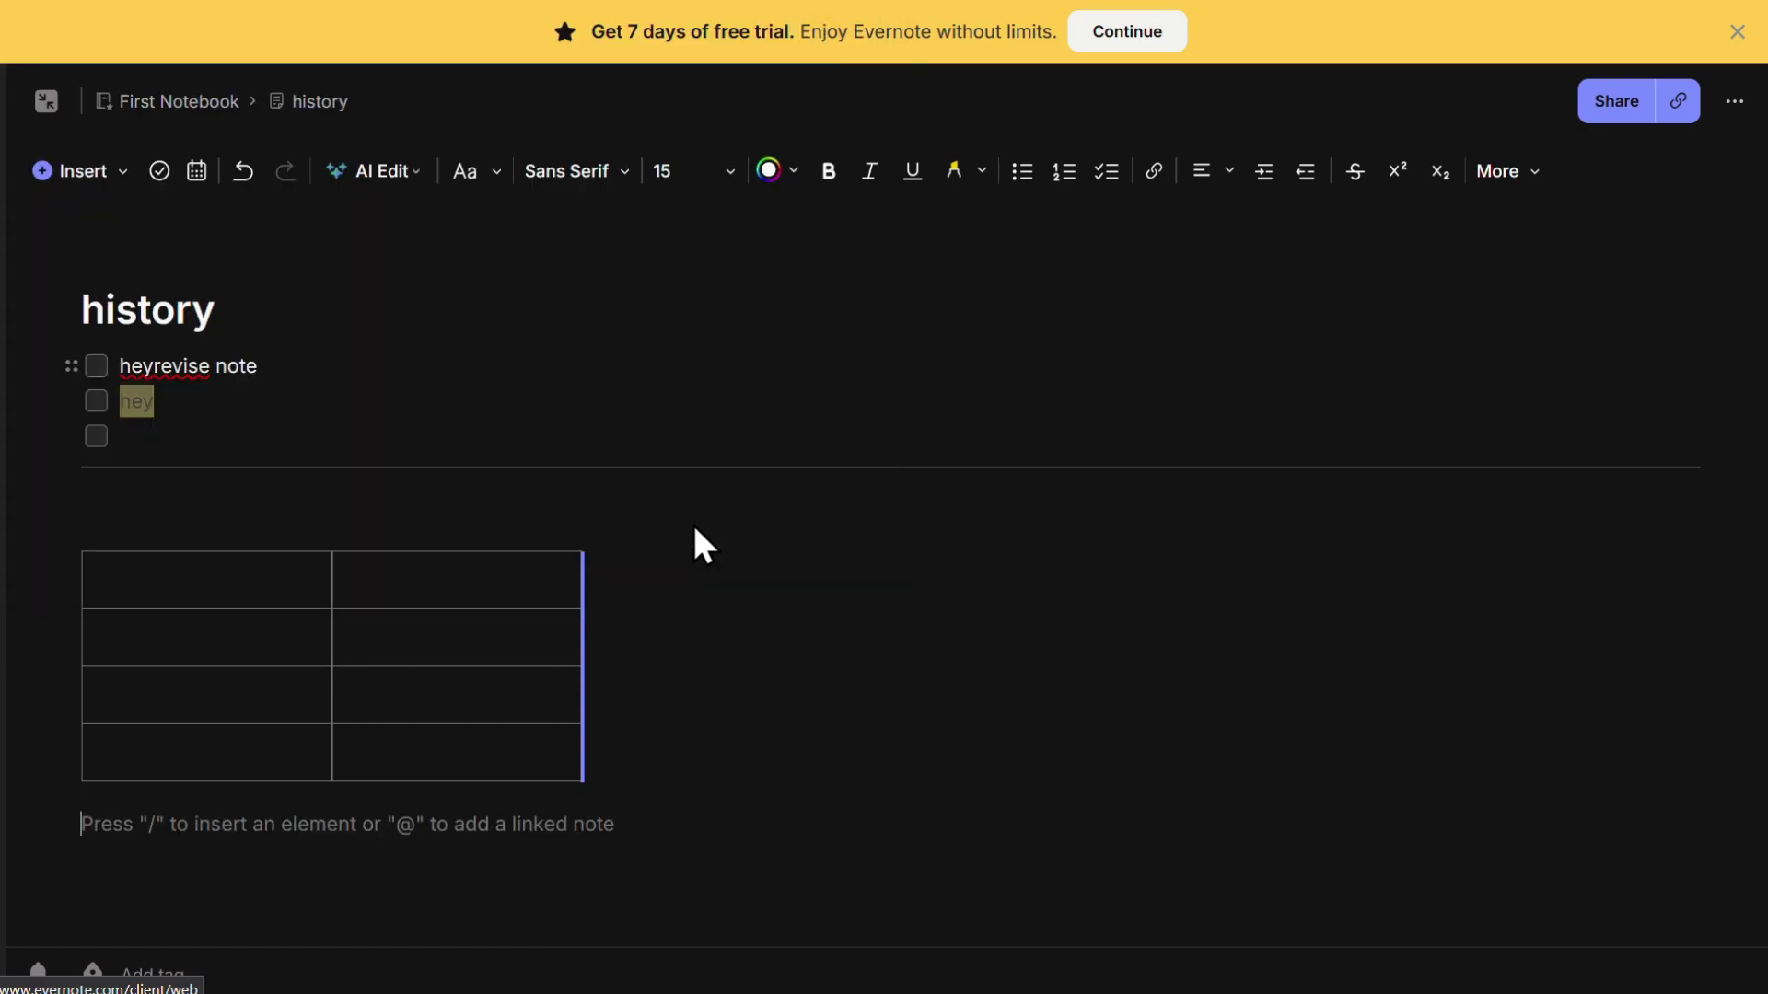
Step: Shrink the inserted 'Our Goals' coffee image slightly narrower
scroll(675, 781, "down", 5)
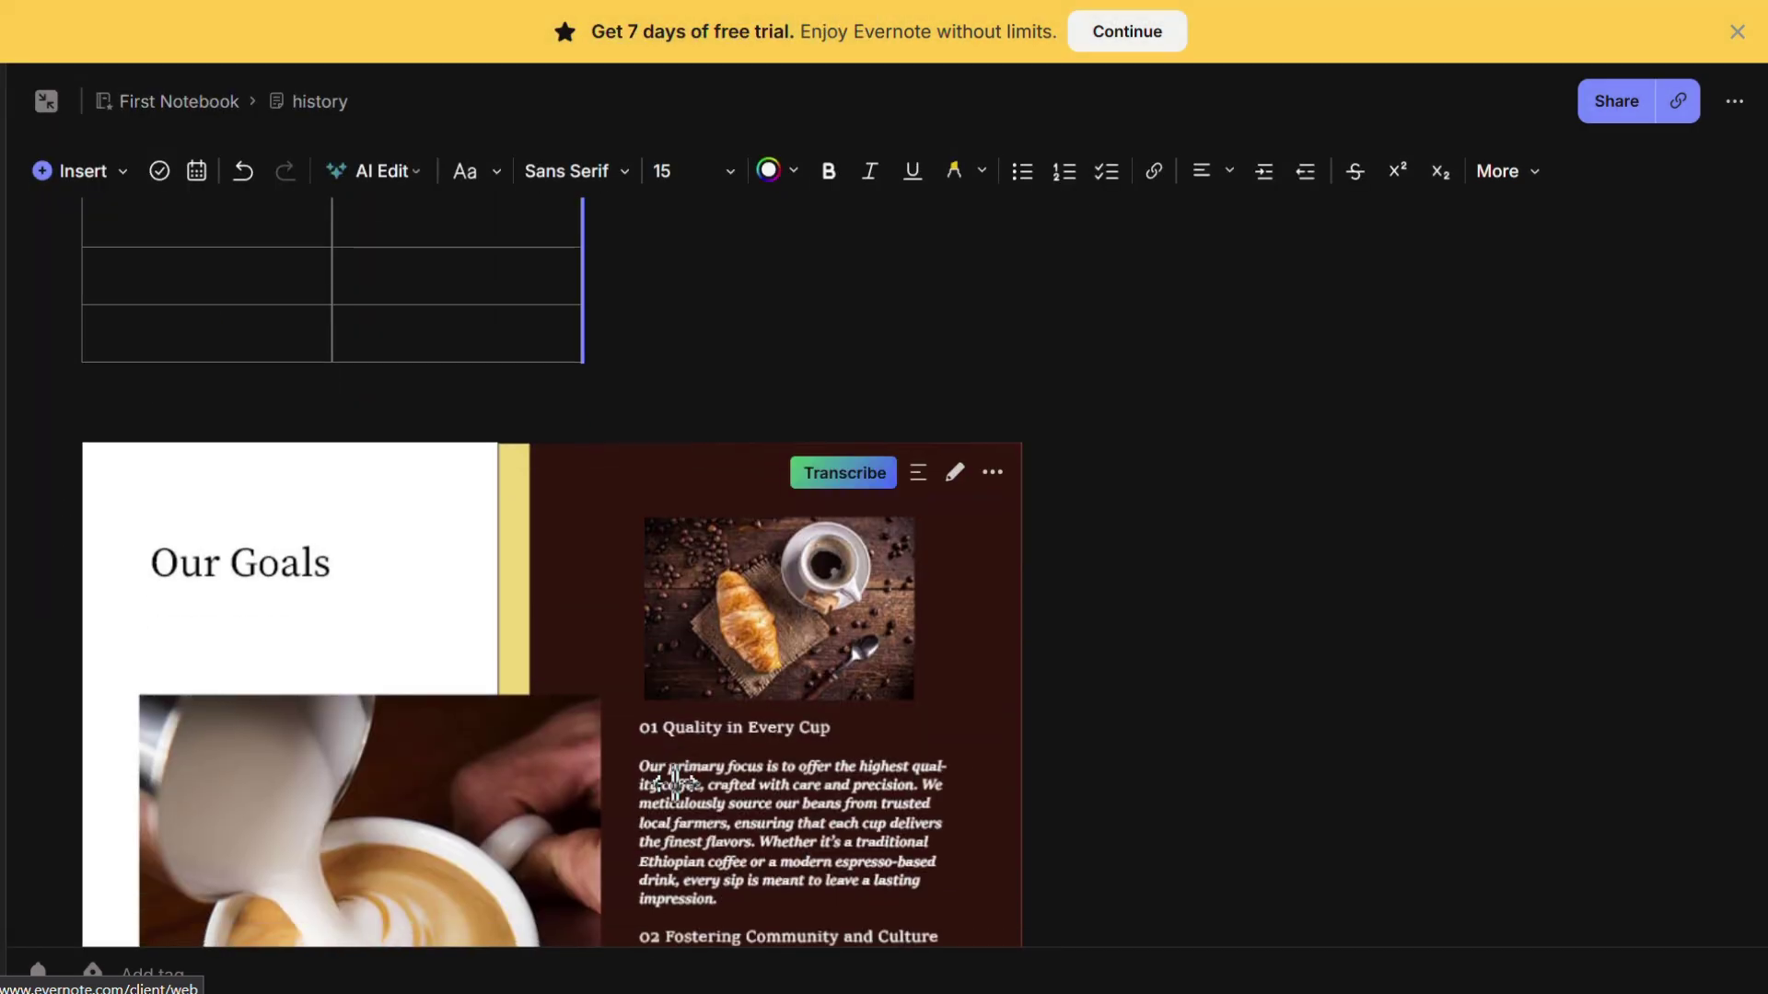
scroll(675, 782, "down", 5)
left_click(1000, 684)
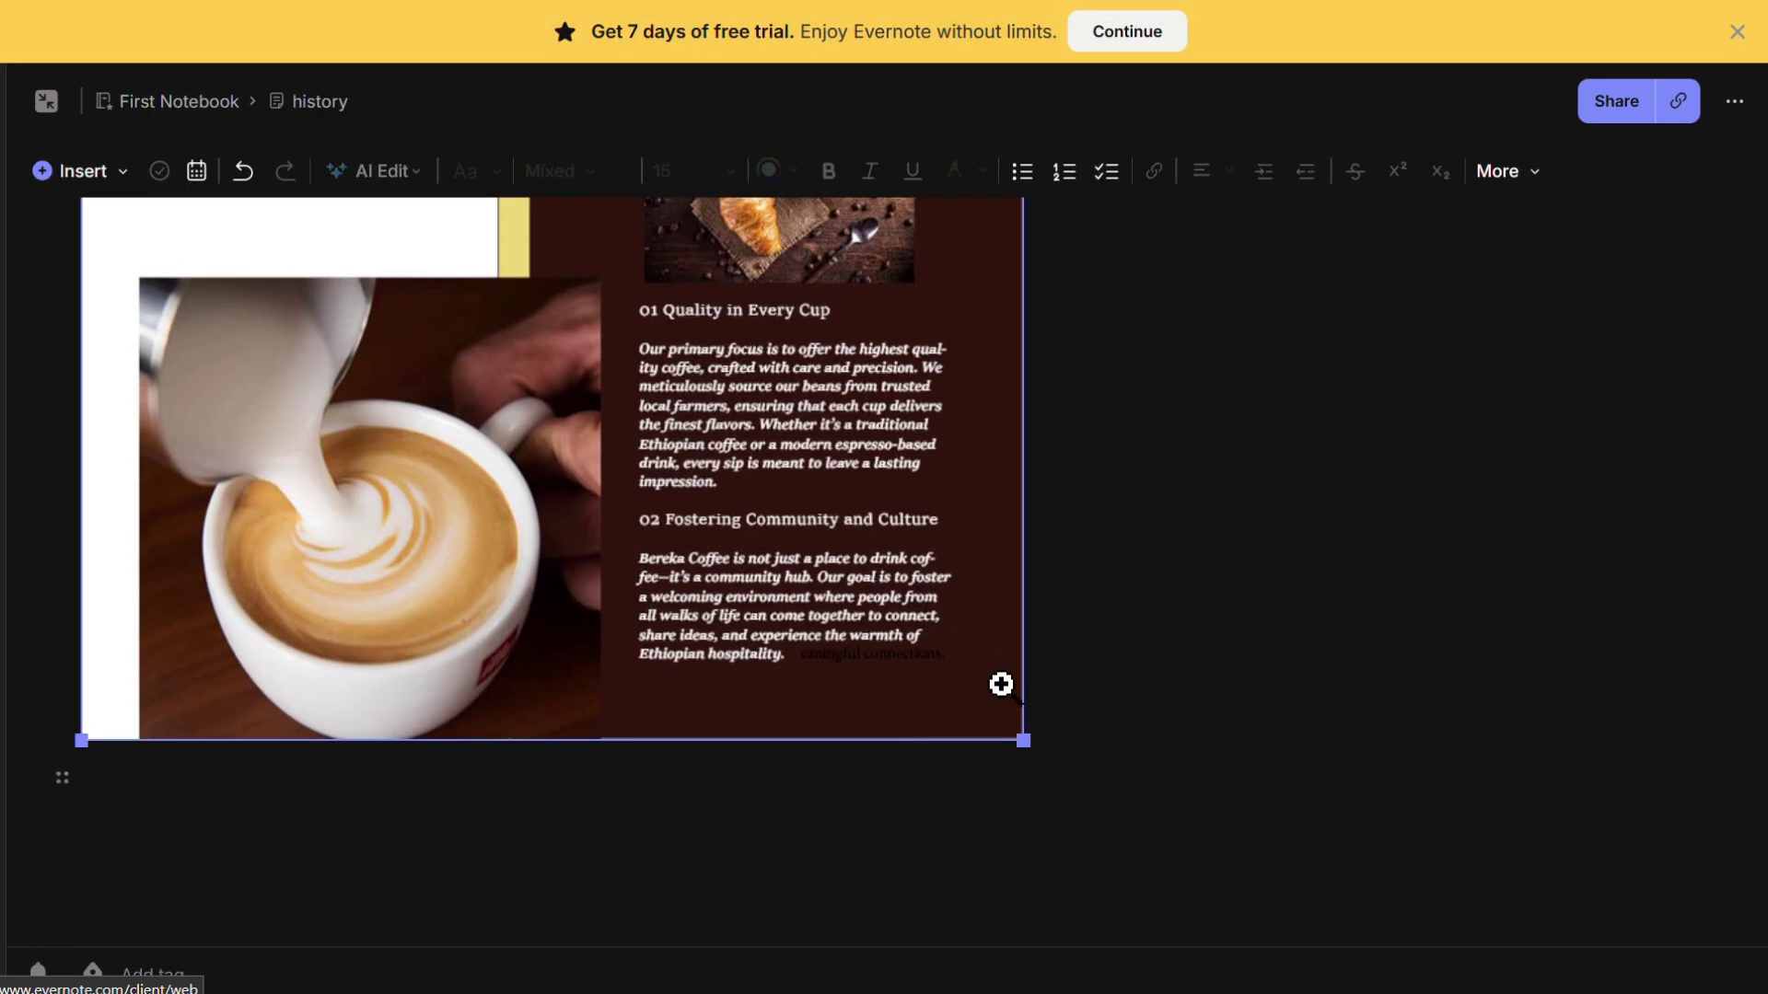
left_click(1018, 746)
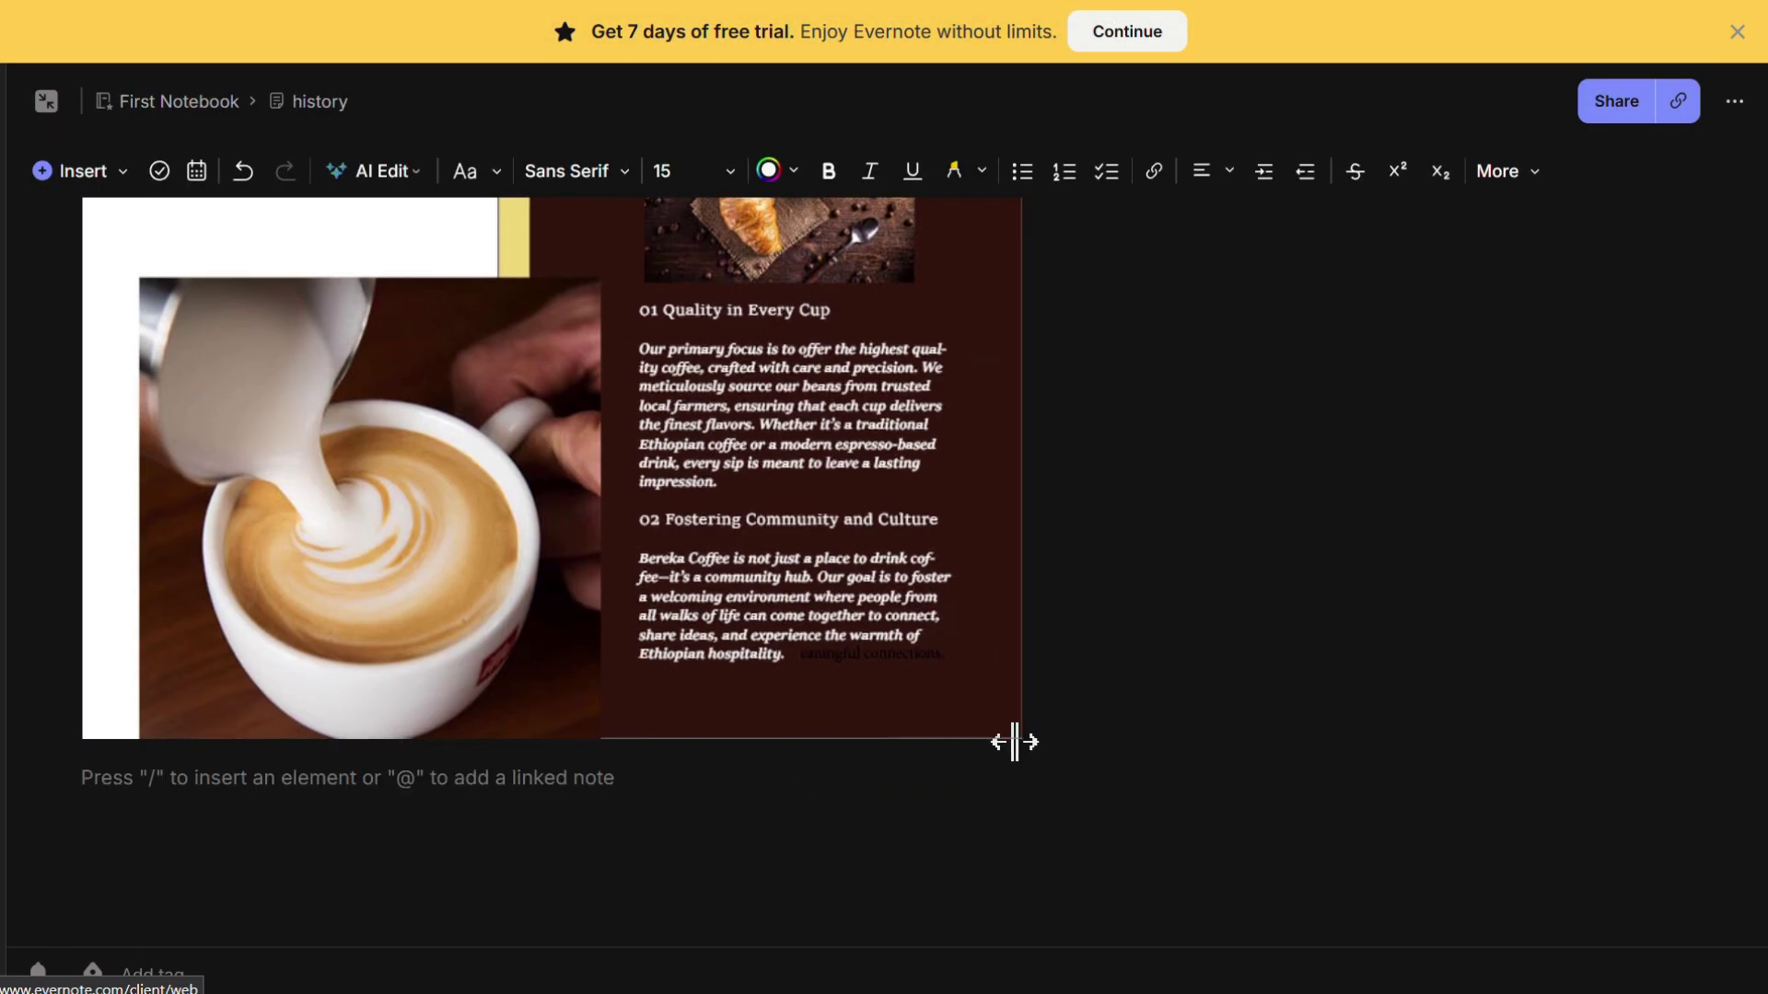
left_click(963, 682)
left_click_drag(1022, 740, 932, 665)
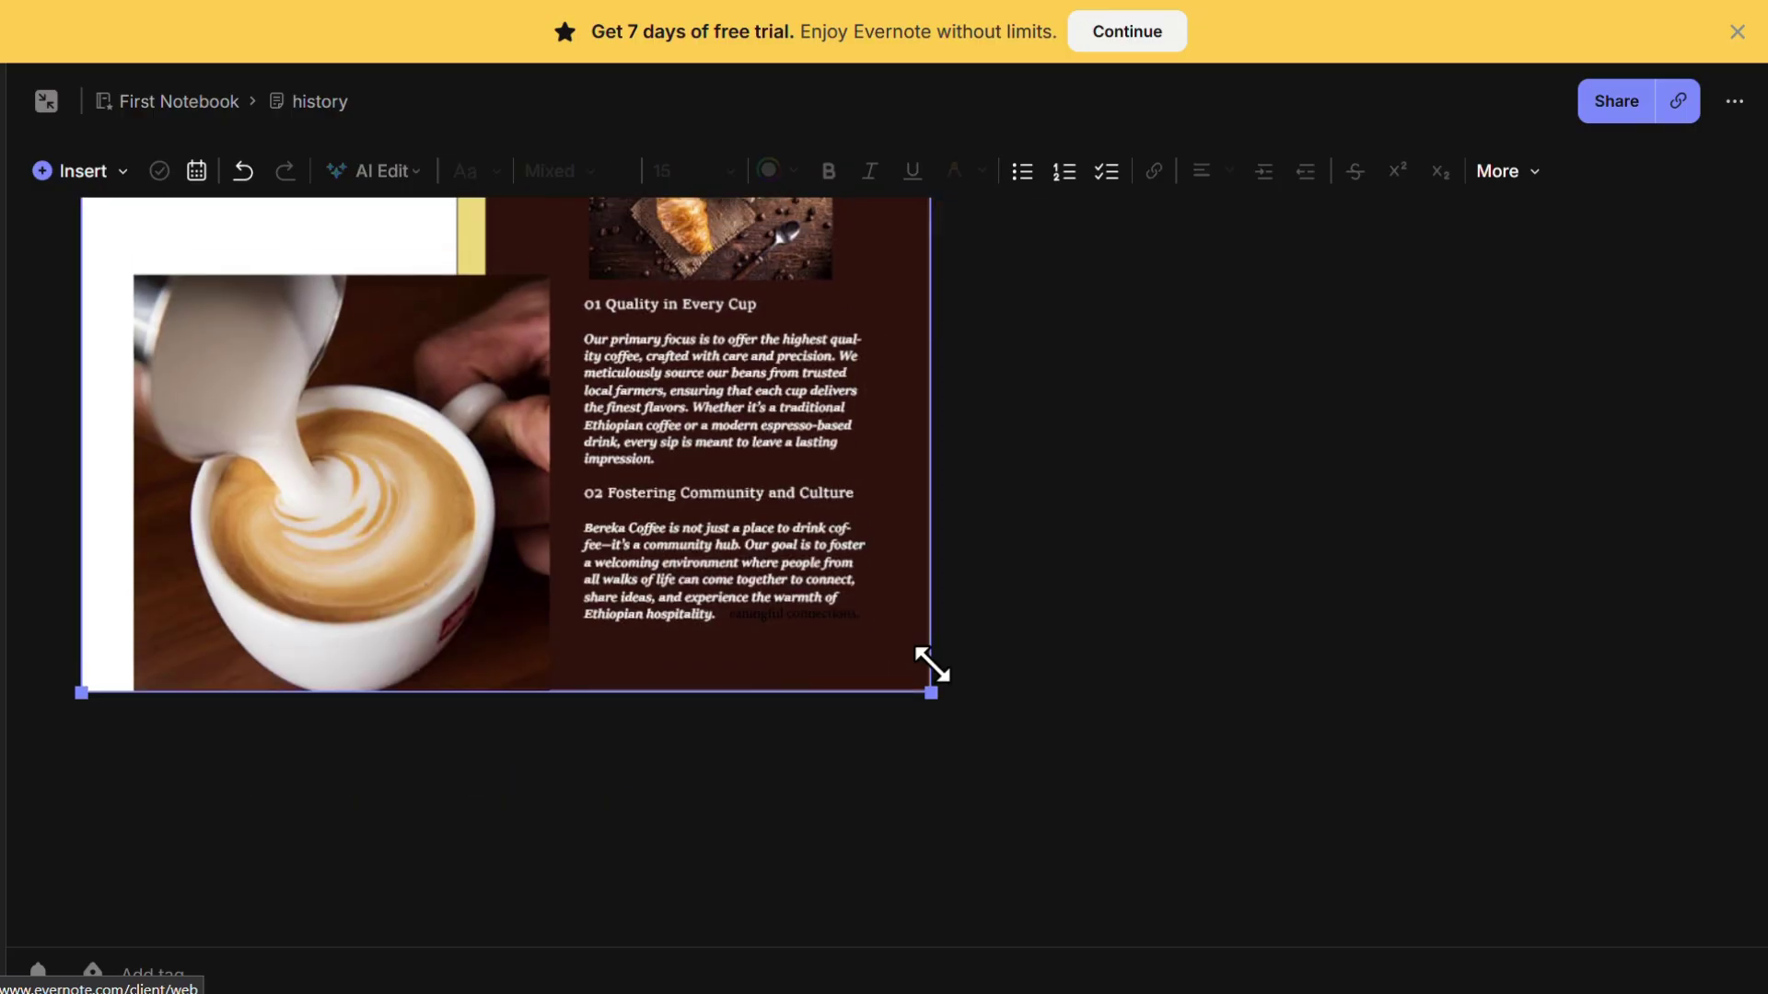
scroll(931, 663, "up", 3)
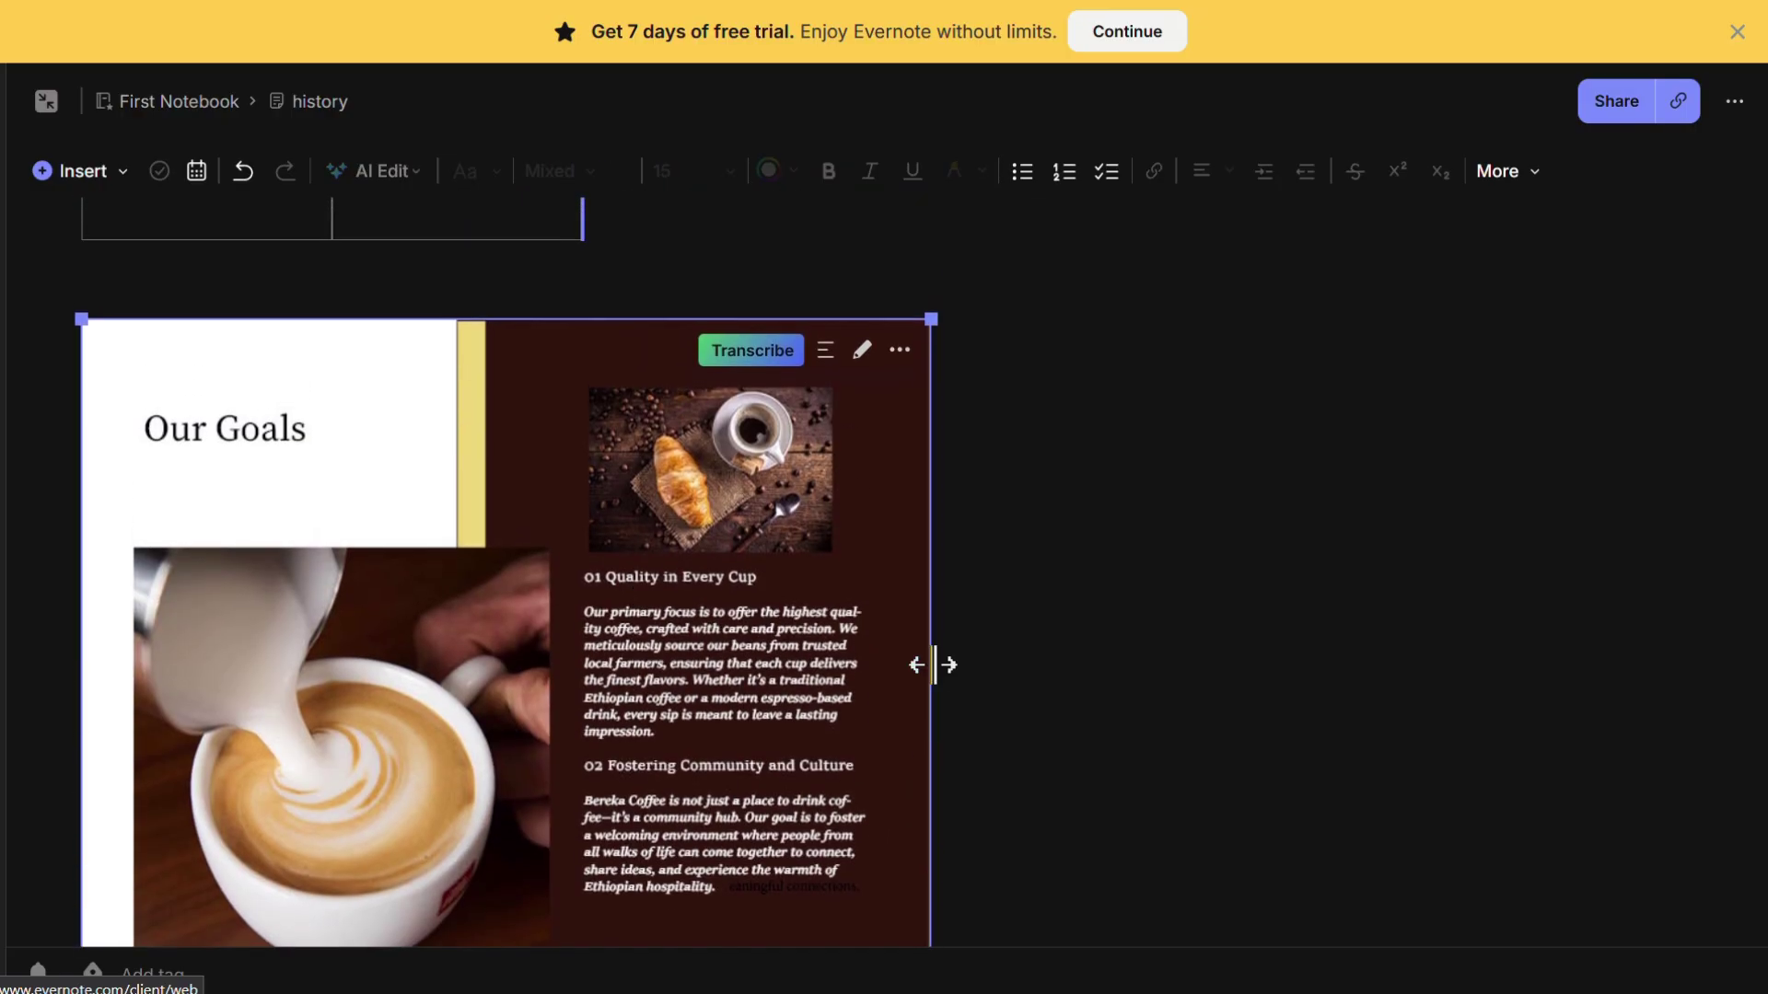
left_click(81, 171)
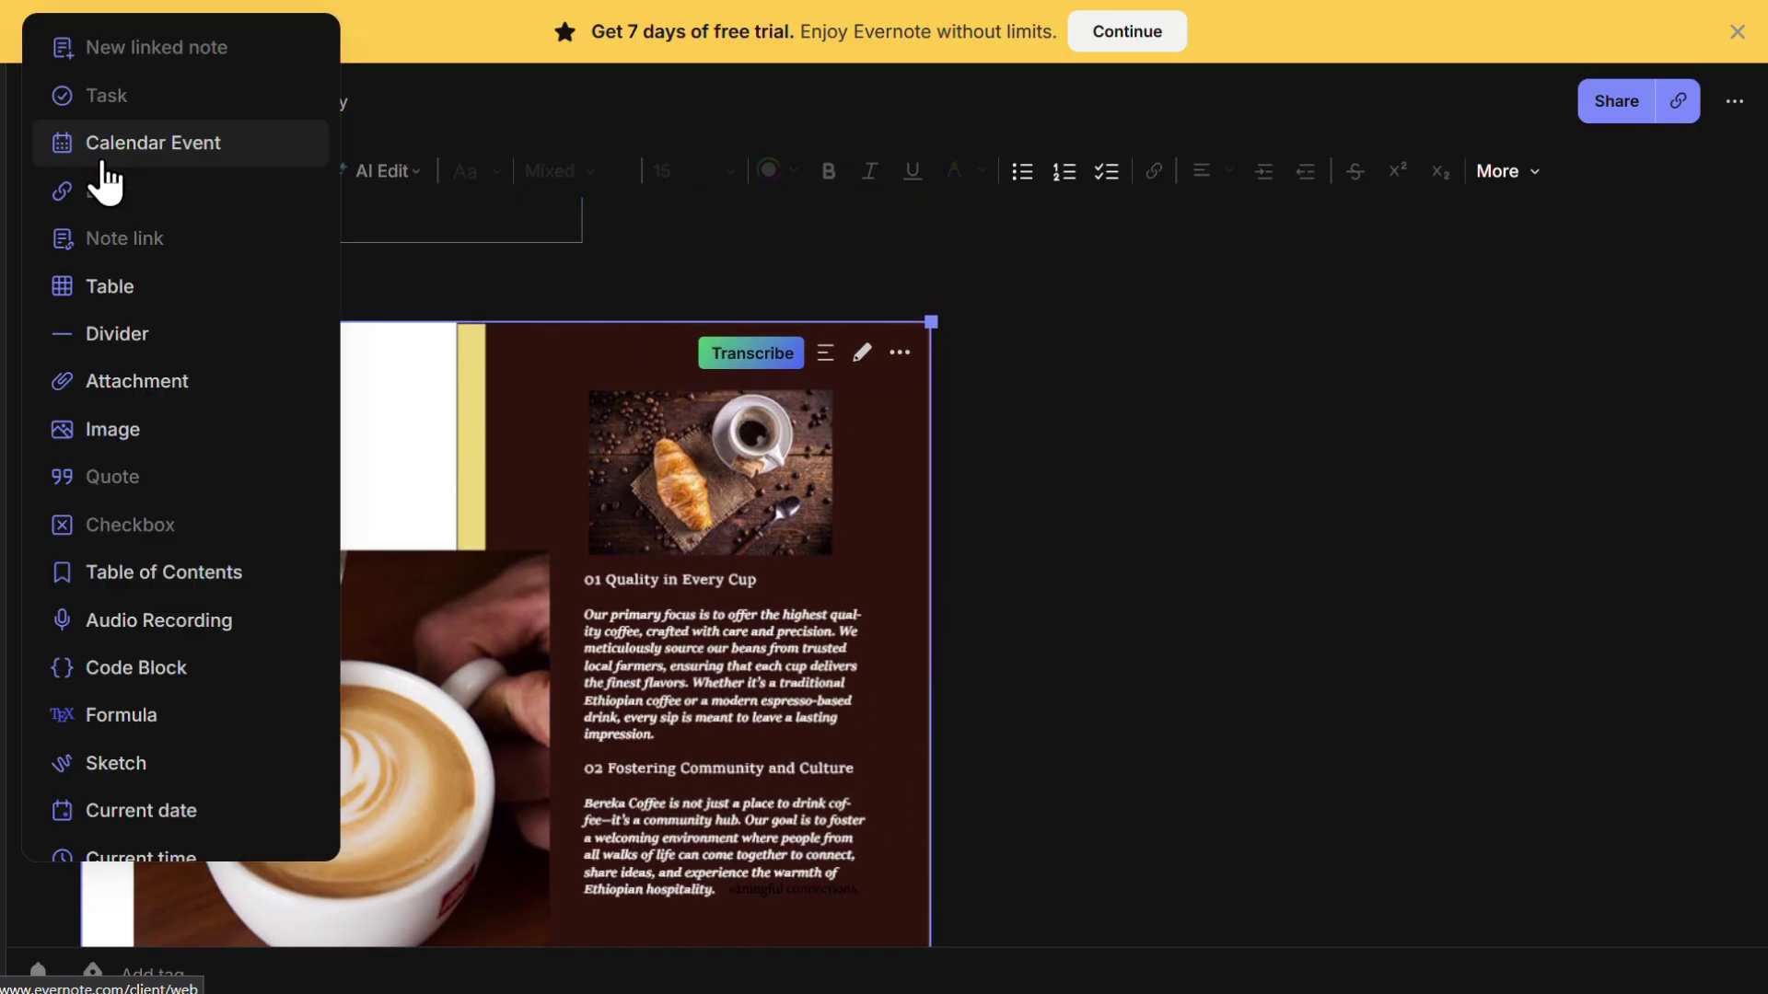
left_click(153, 150)
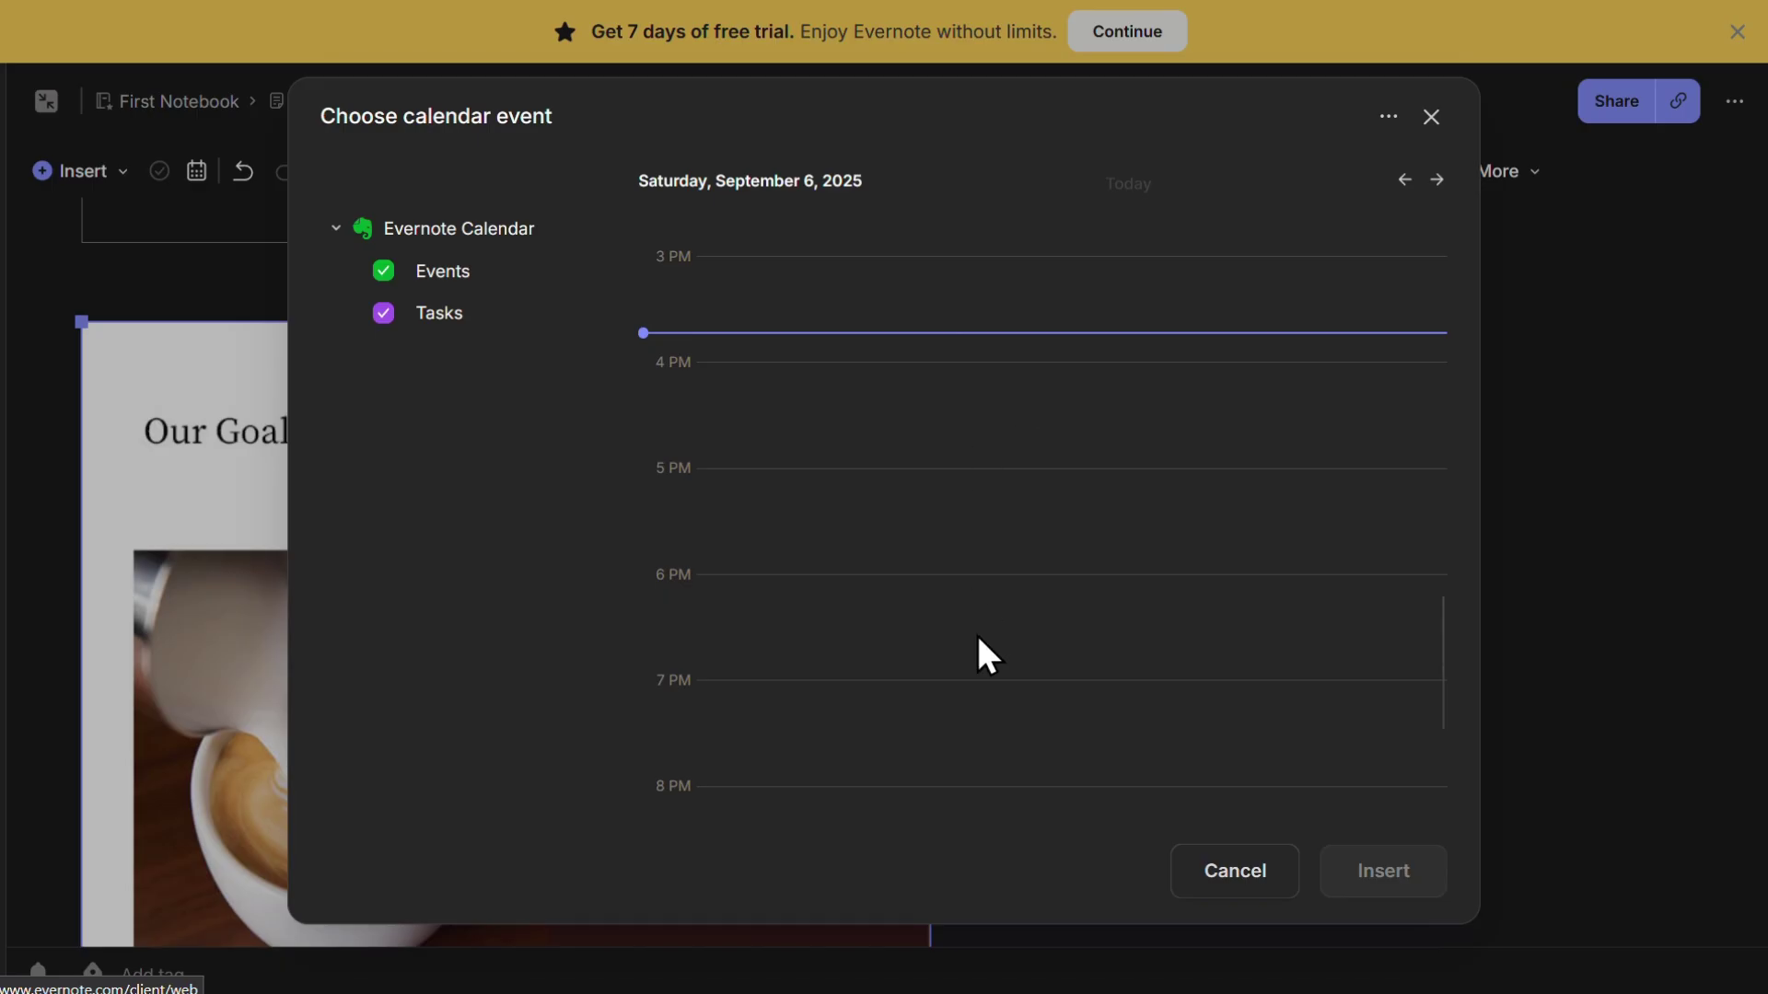
scroll(978, 645, "down", 2)
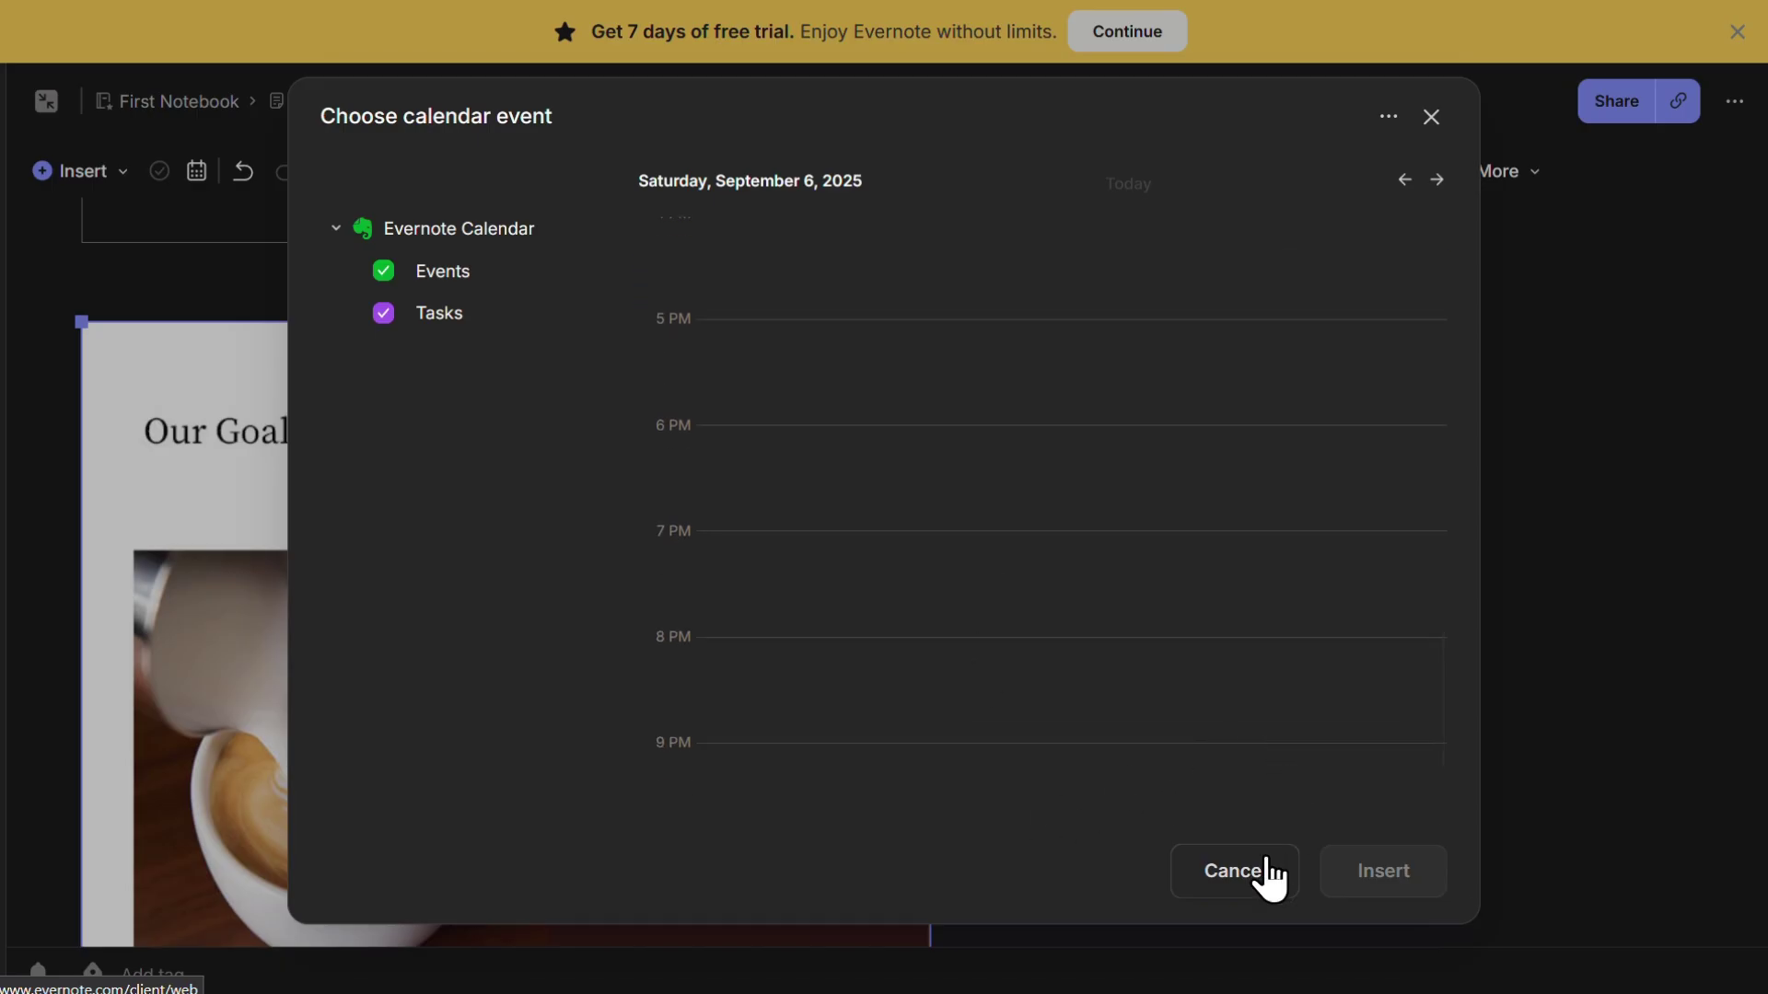
scroll(1176, 712, "down", 1)
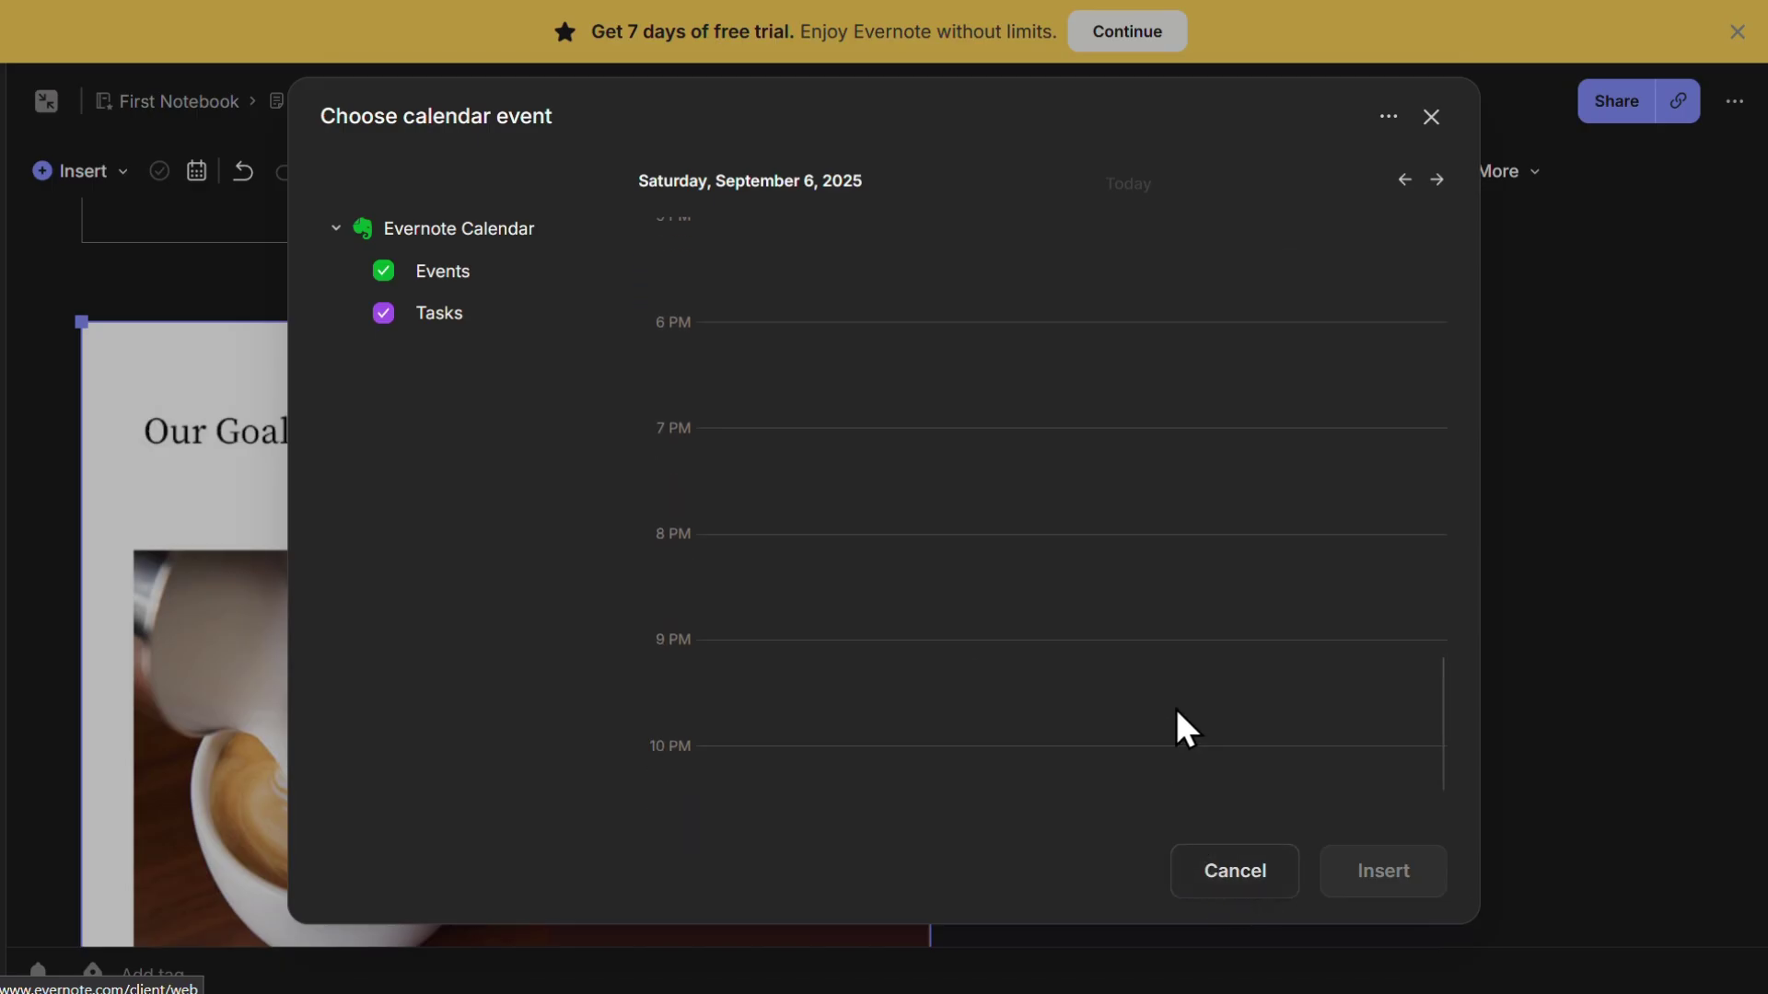
left_click(1234, 871)
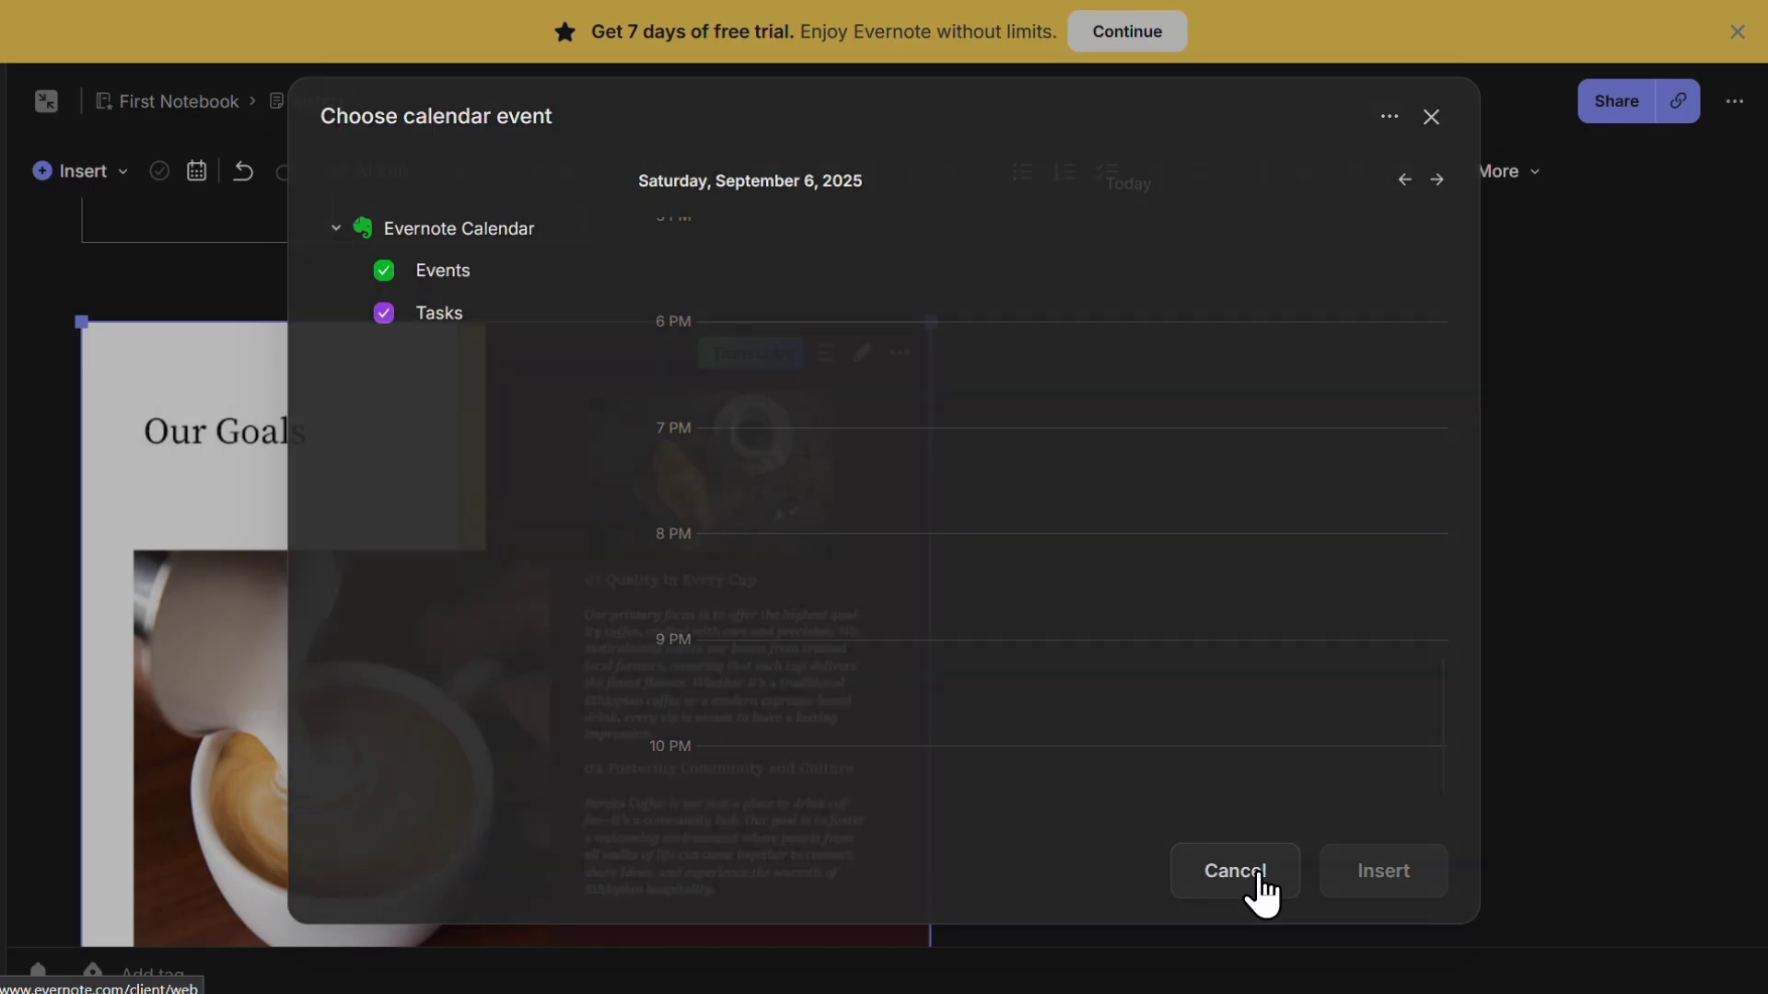
scroll(1255, 566, "up", 3)
scroll(1255, 566, "up", 2)
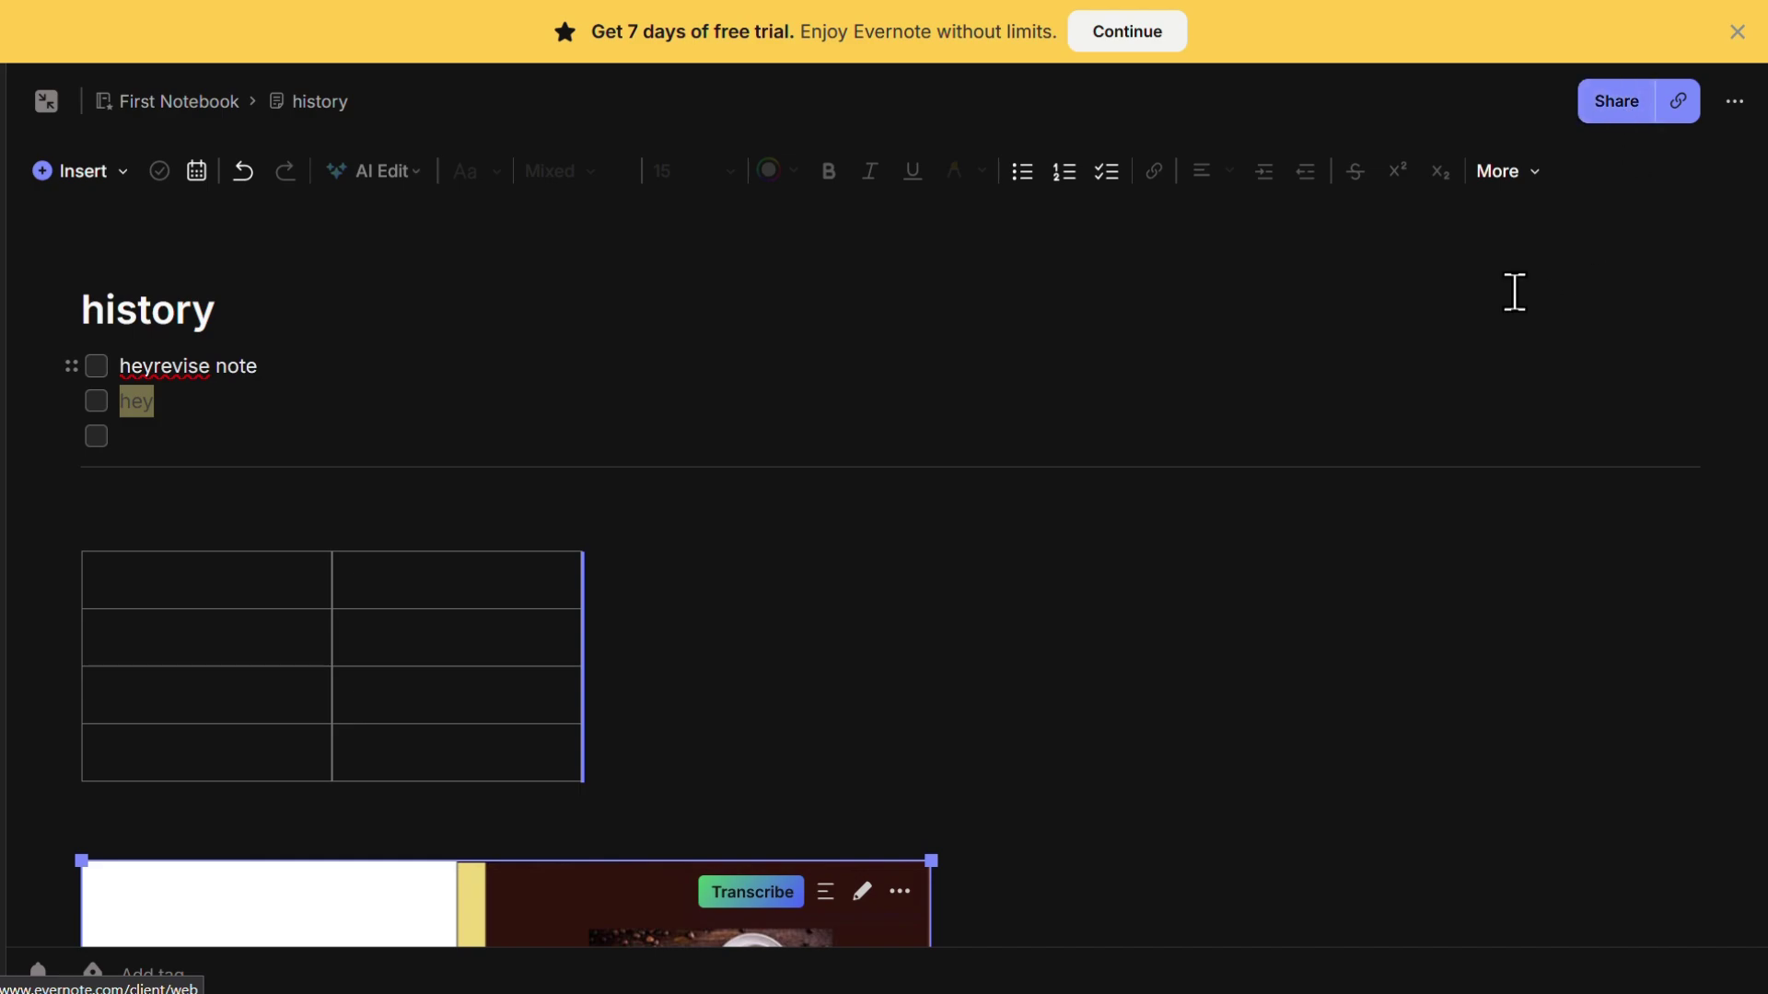
left_click(1630, 103)
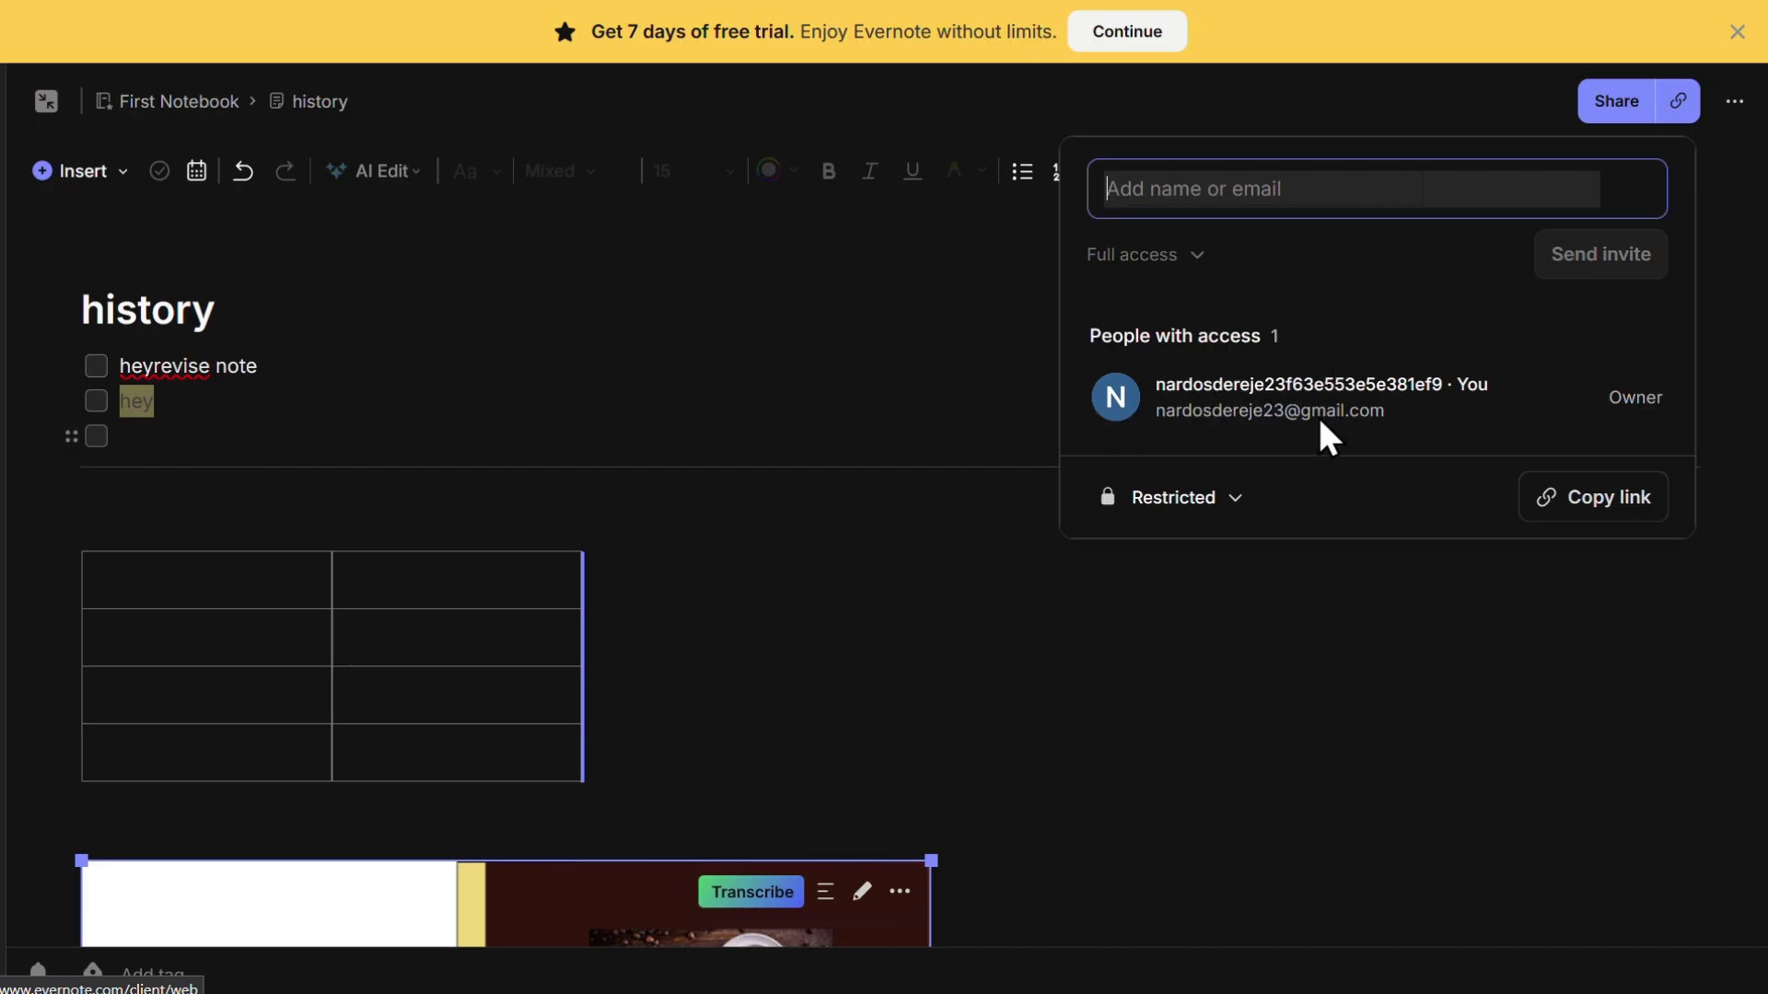
left_click(1233, 509)
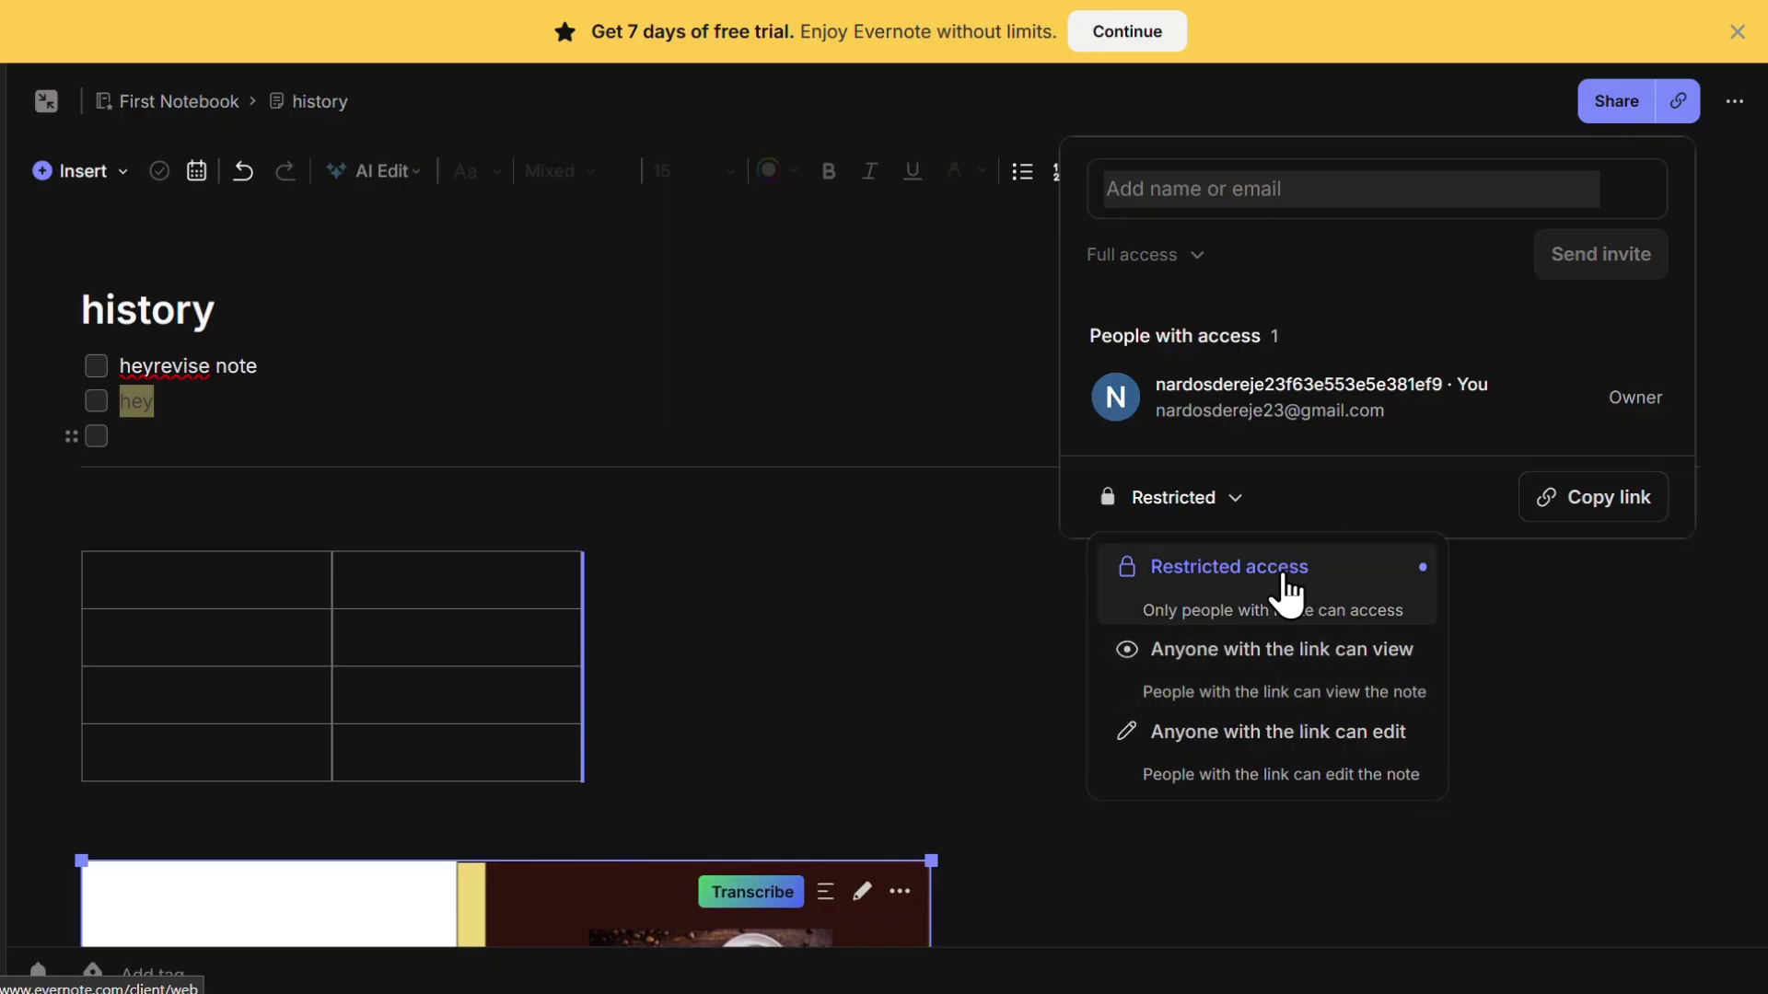
left_click(1339, 495)
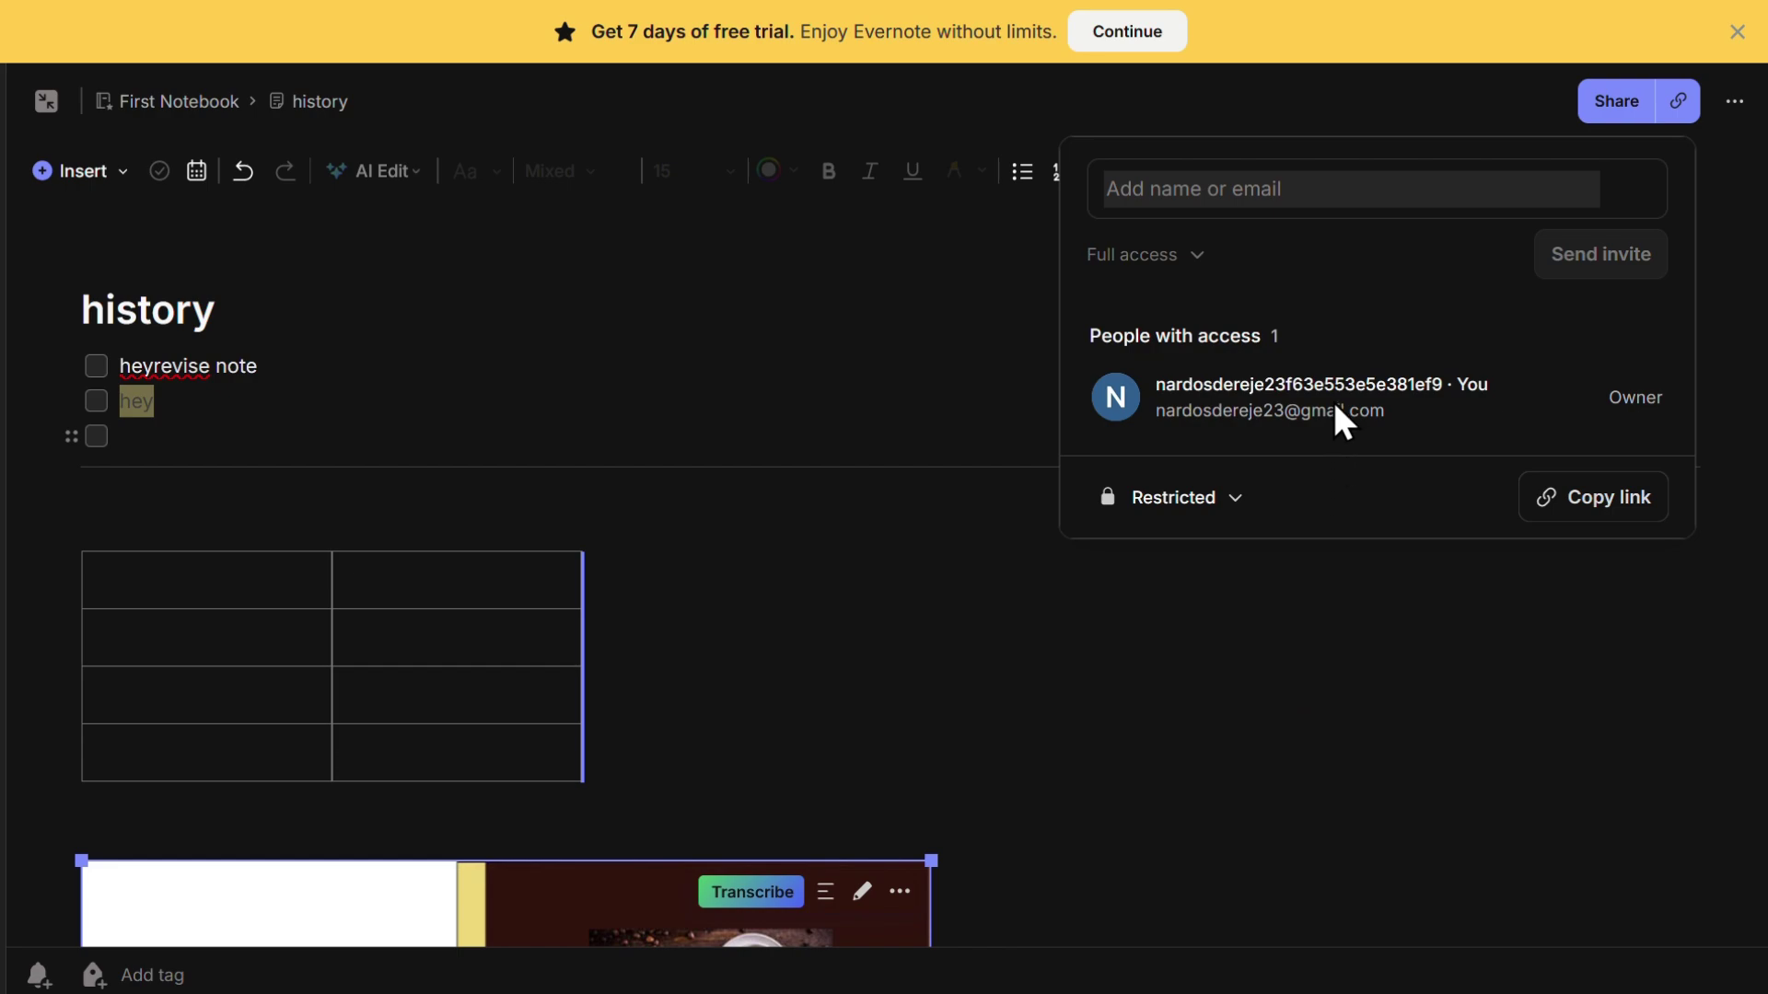
left_click(994, 311)
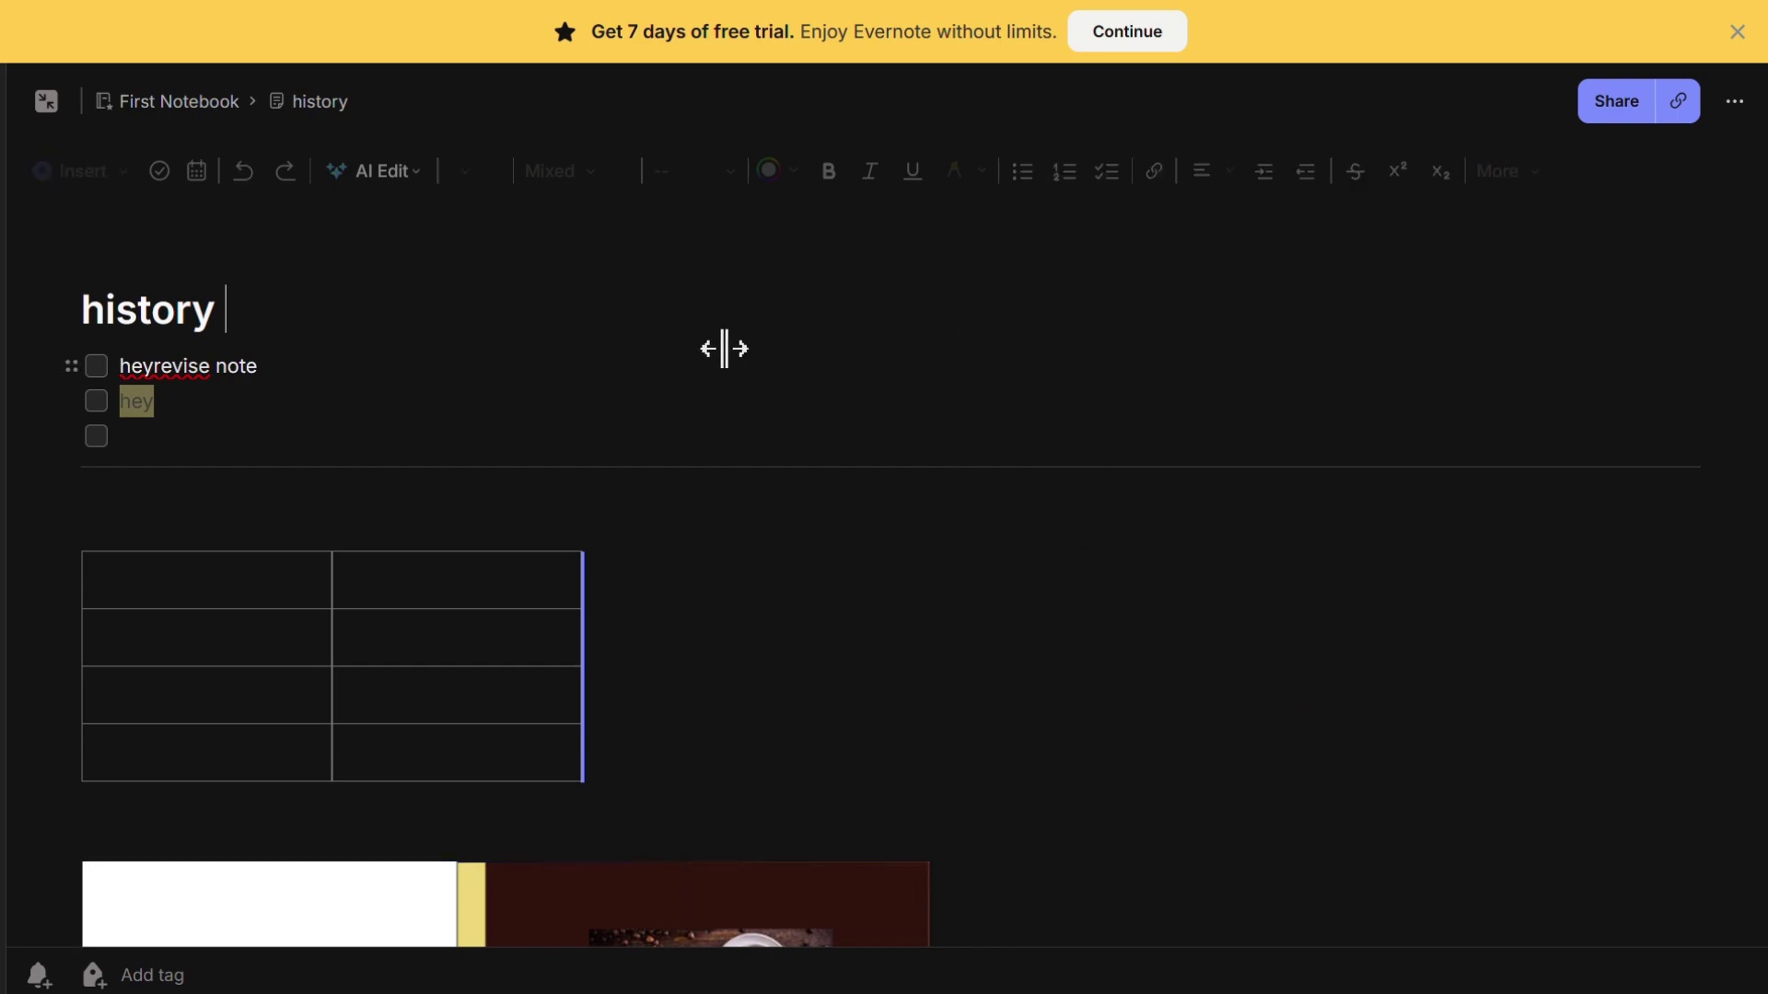
Step: Bring back the sidebar and notes list, and discard a started task without creating it
left_click(46, 106)
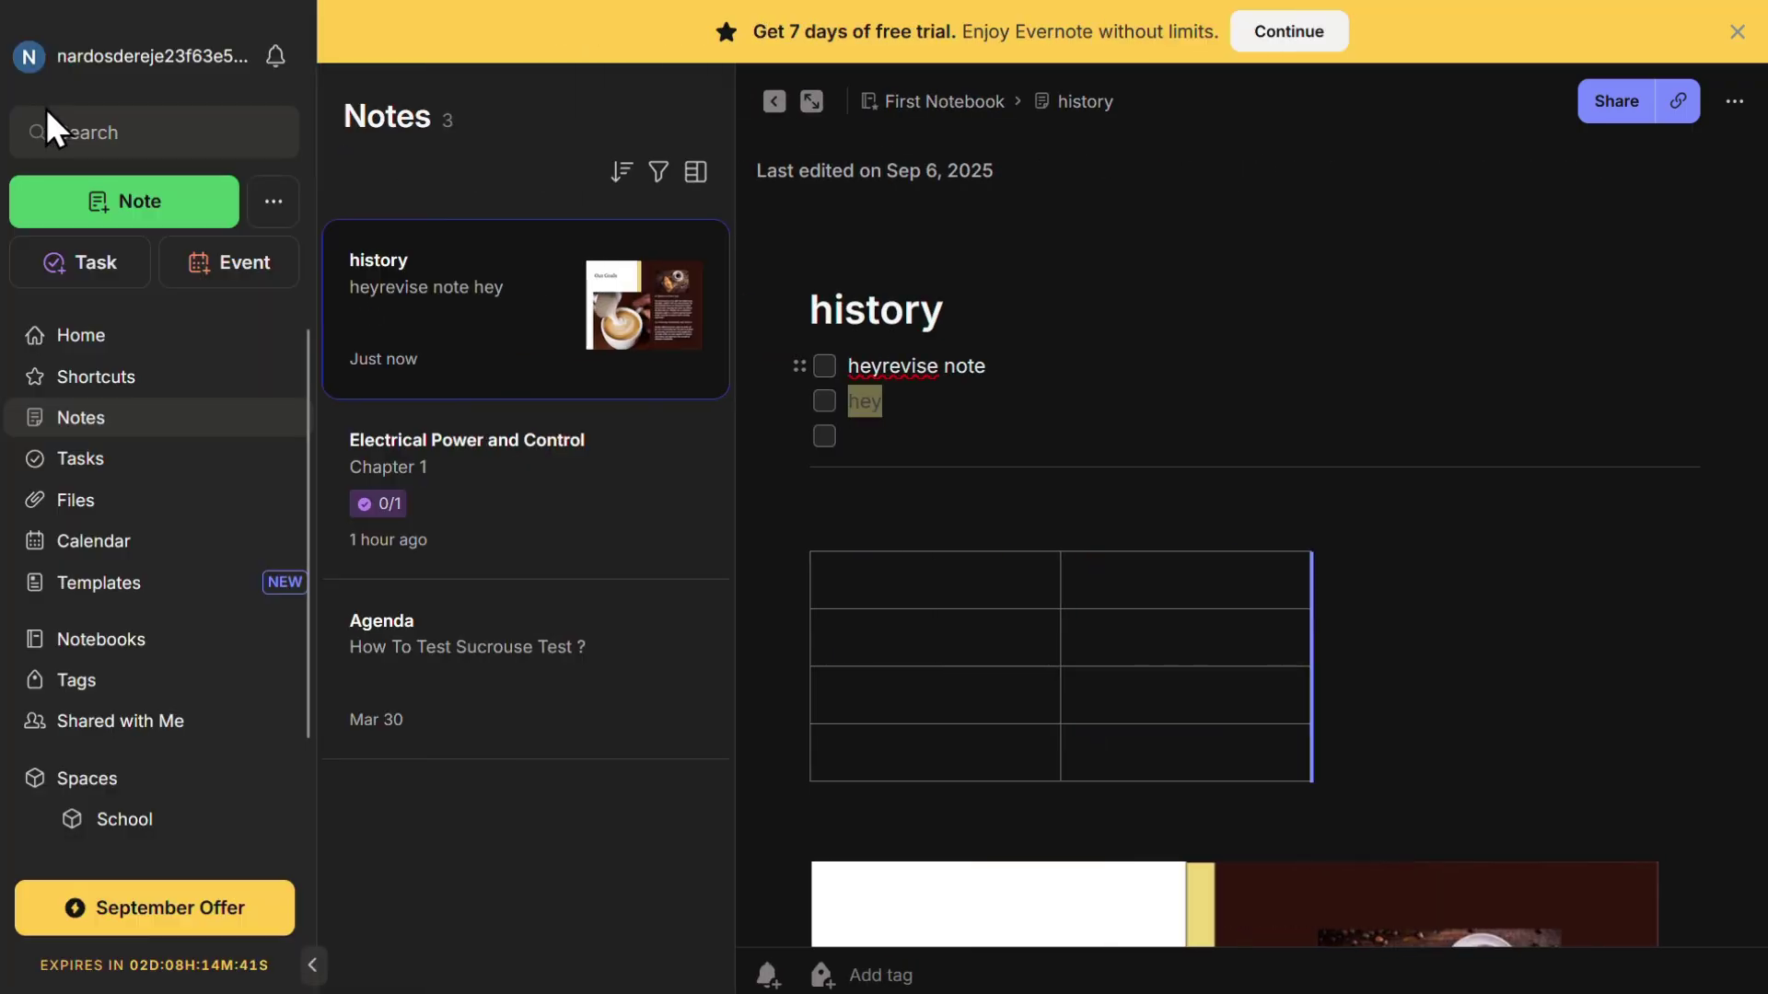
left_click(91, 264)
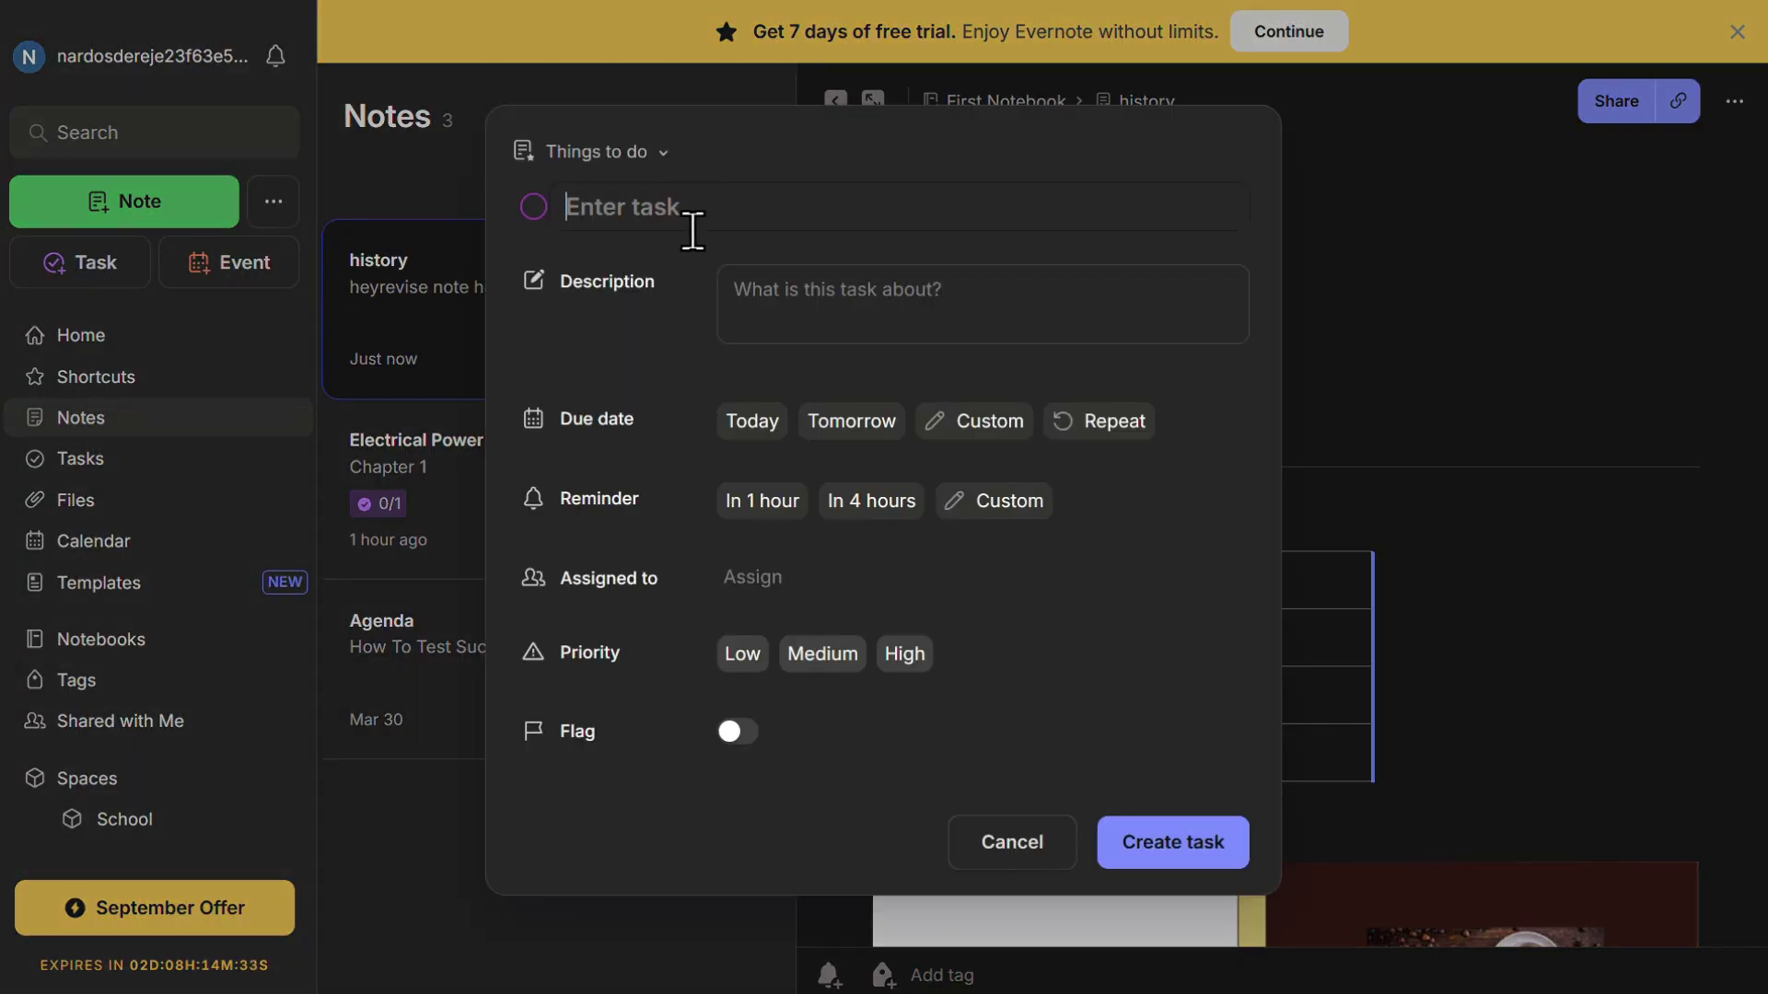
left_click(806, 274)
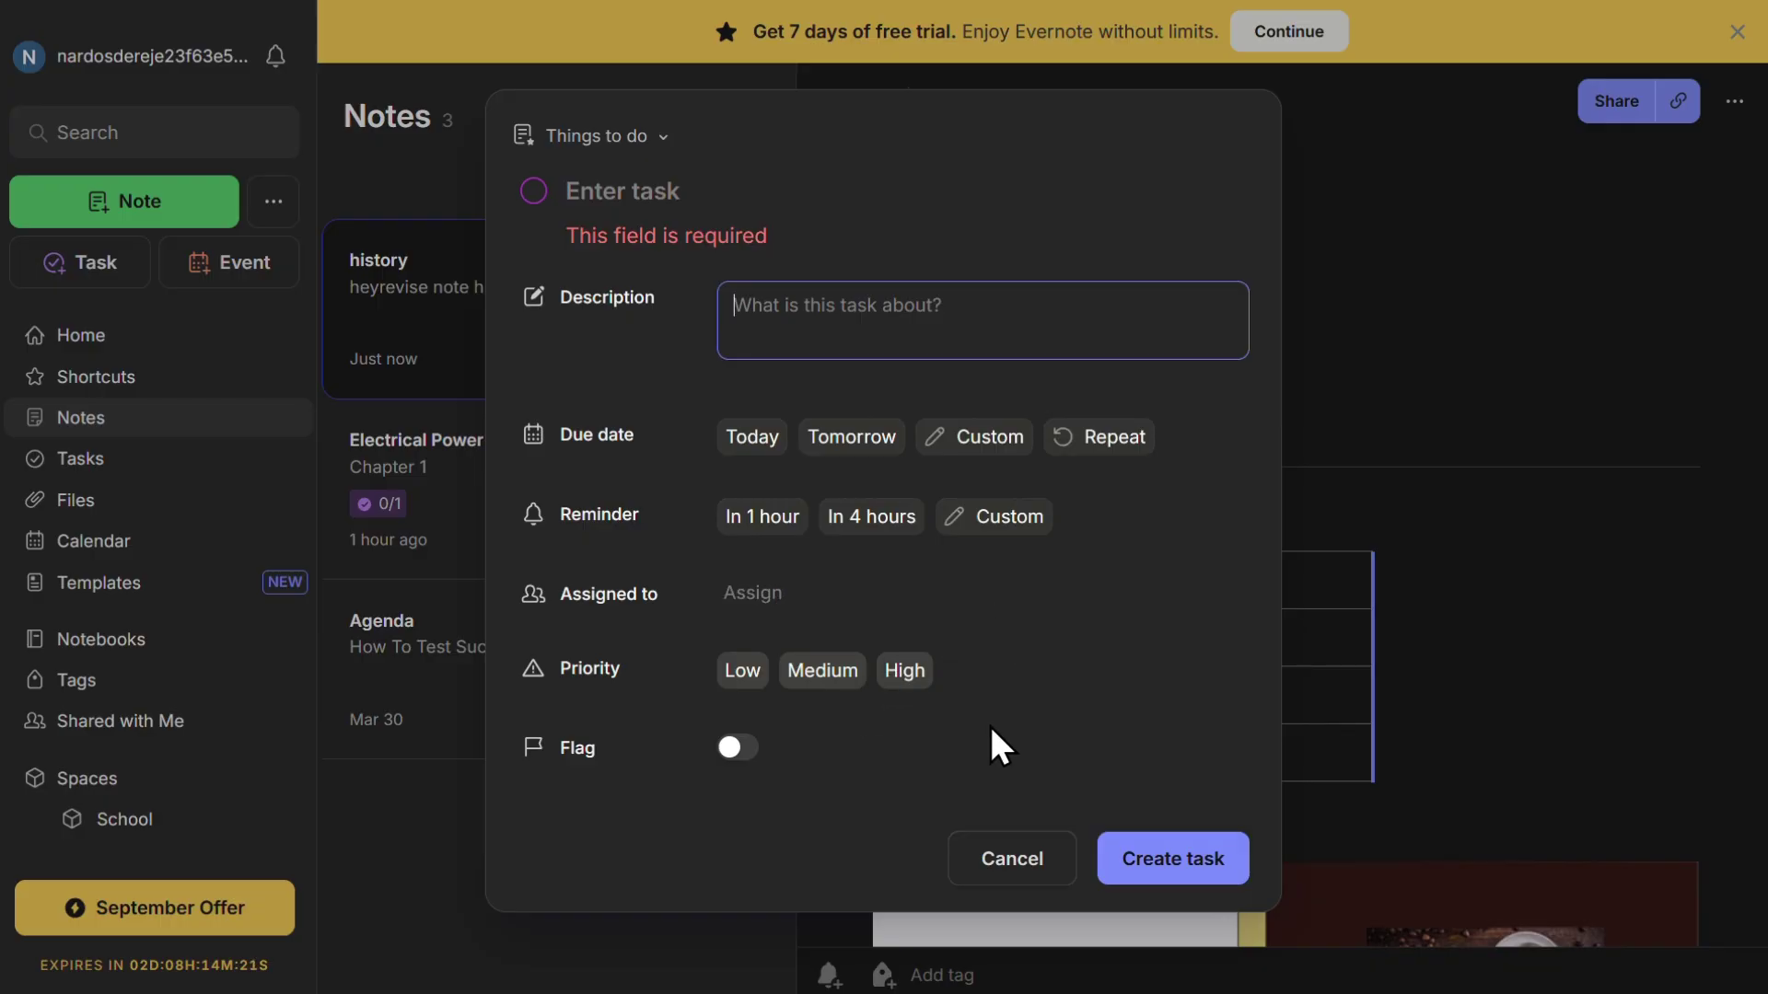
left_click(1016, 865)
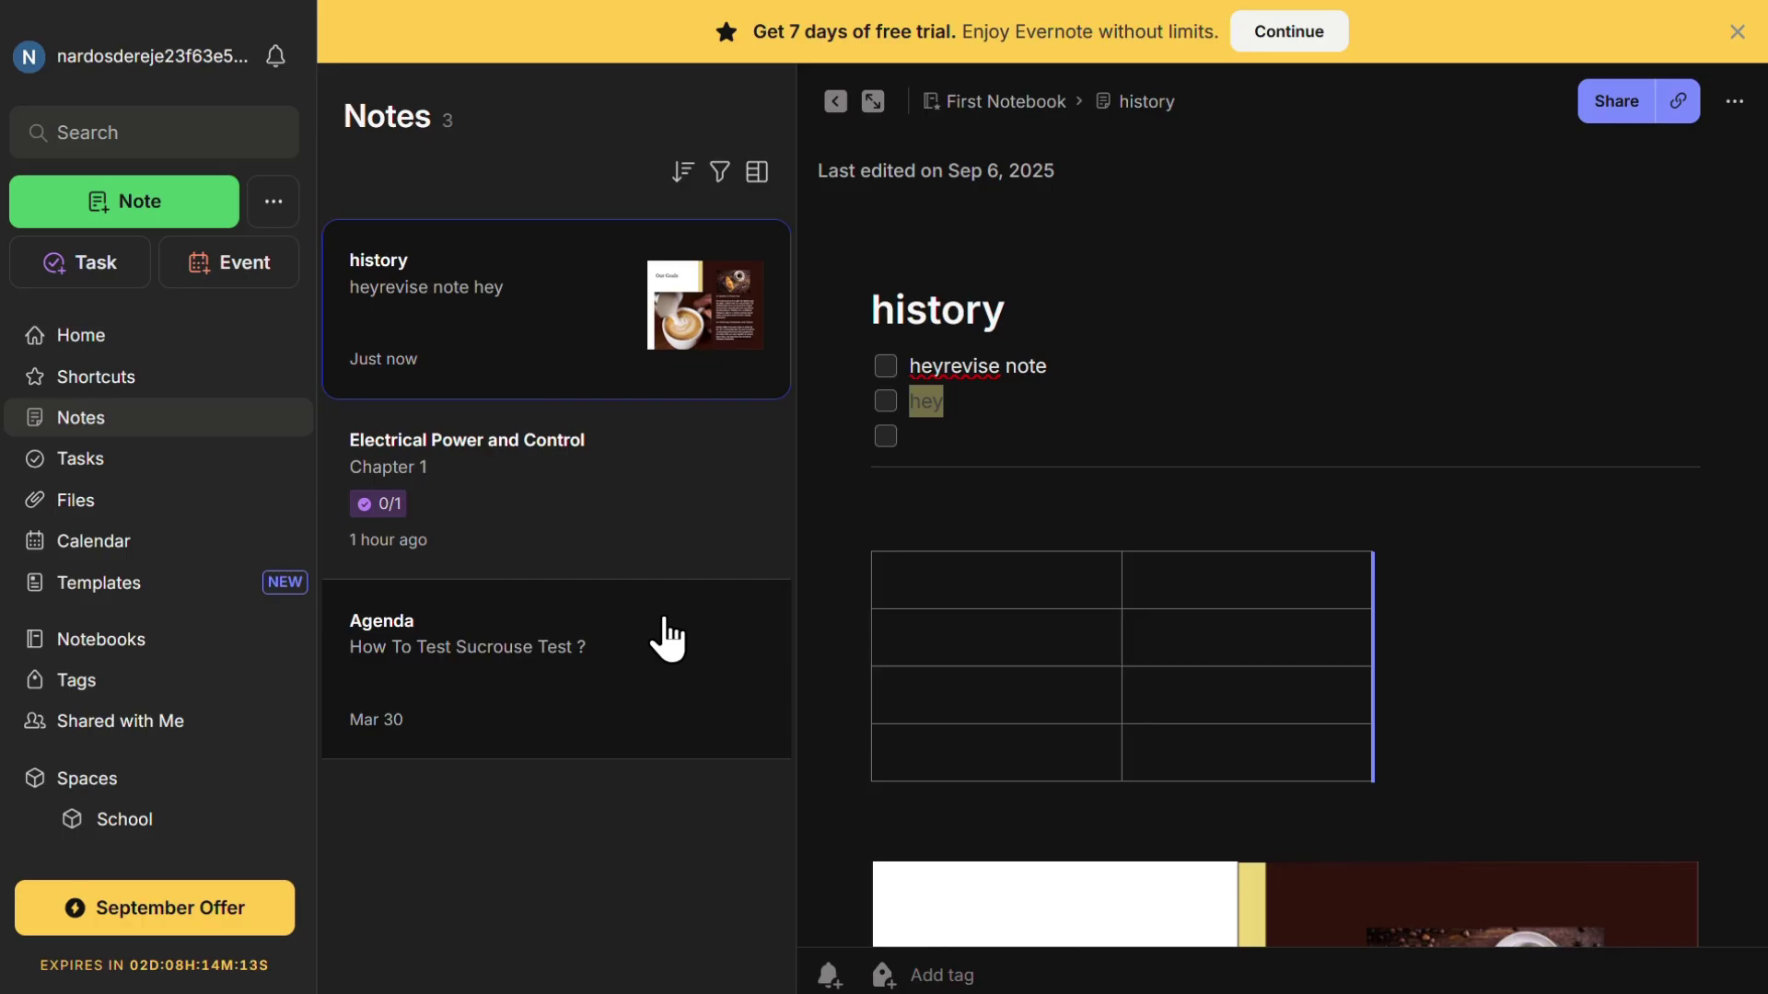
Step: From the Notebooks list, create a 'work note' notebook and open it
left_click(138, 660)
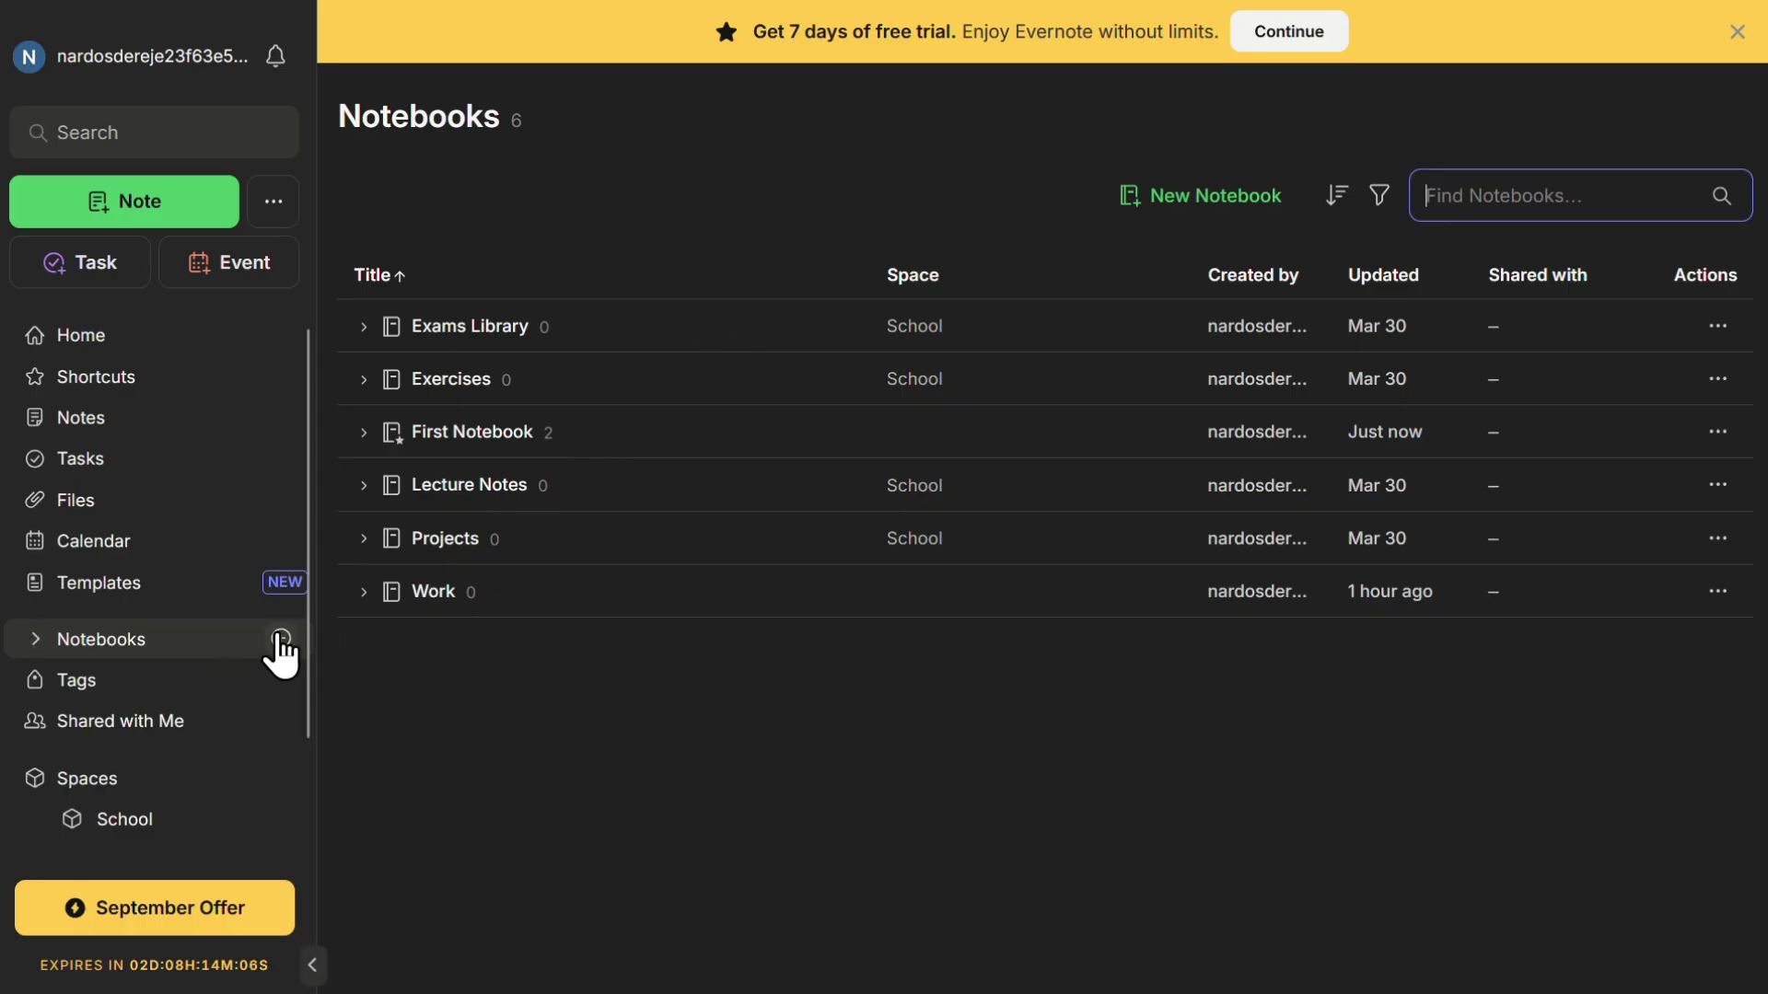
left_click(281, 639)
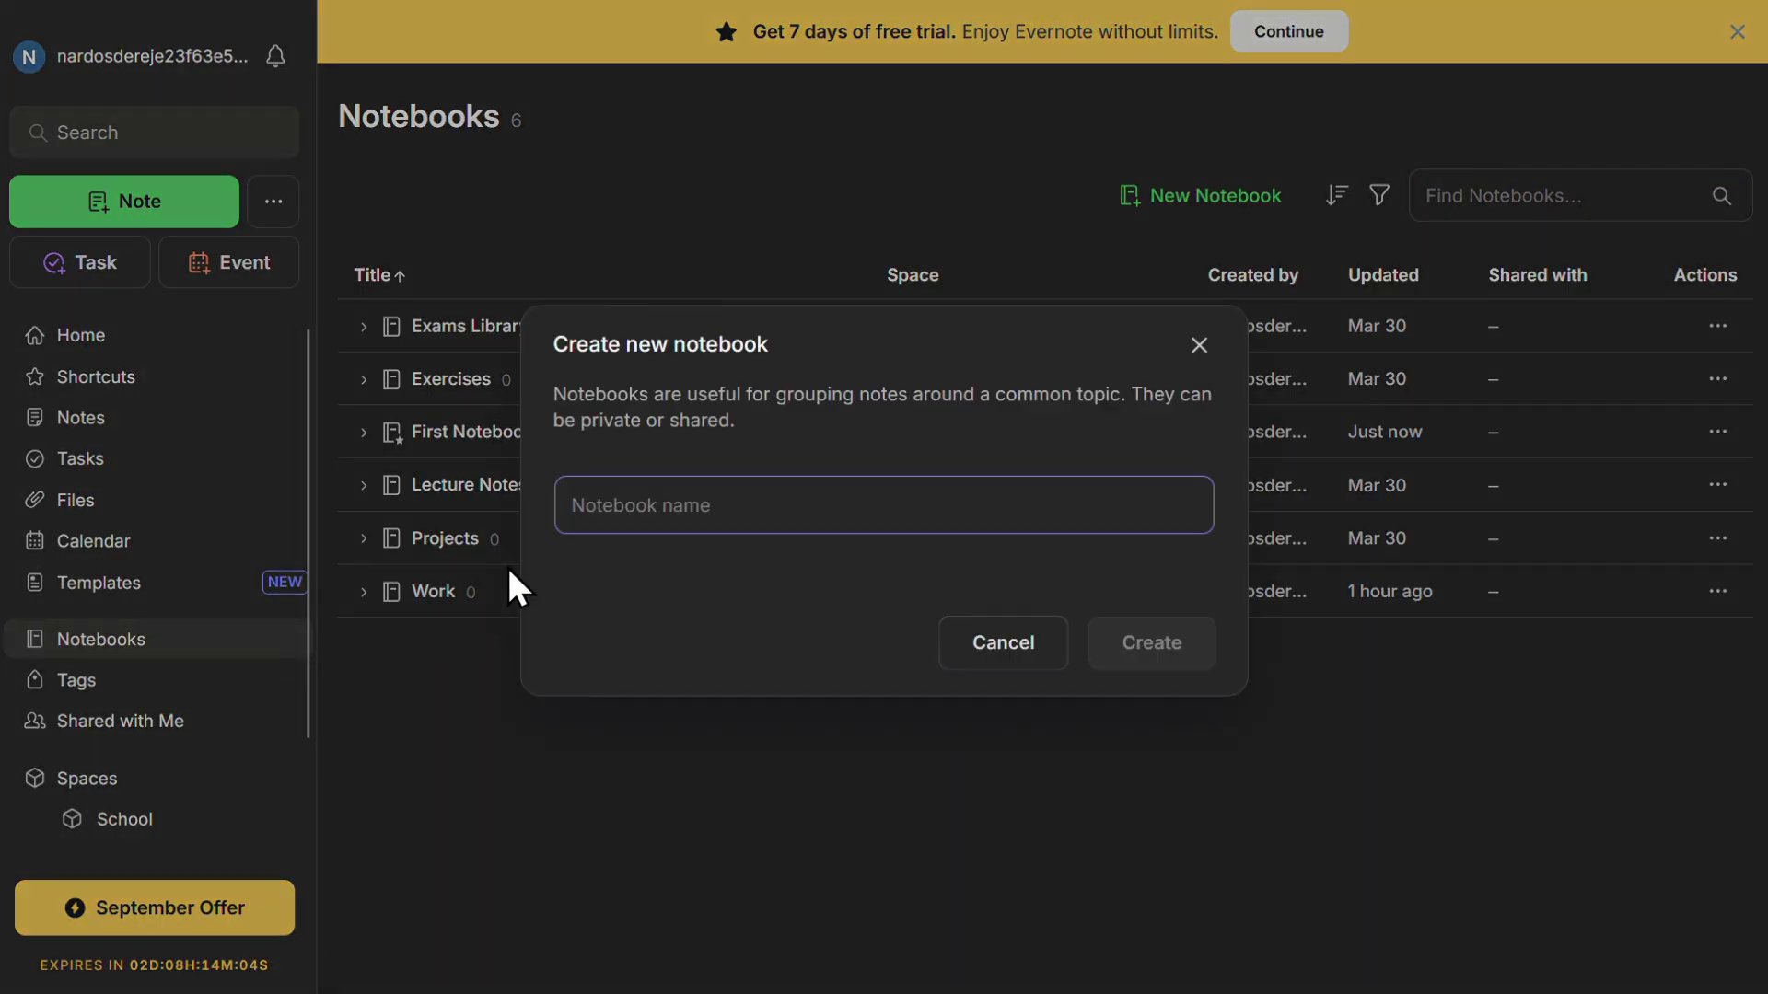
type("work")
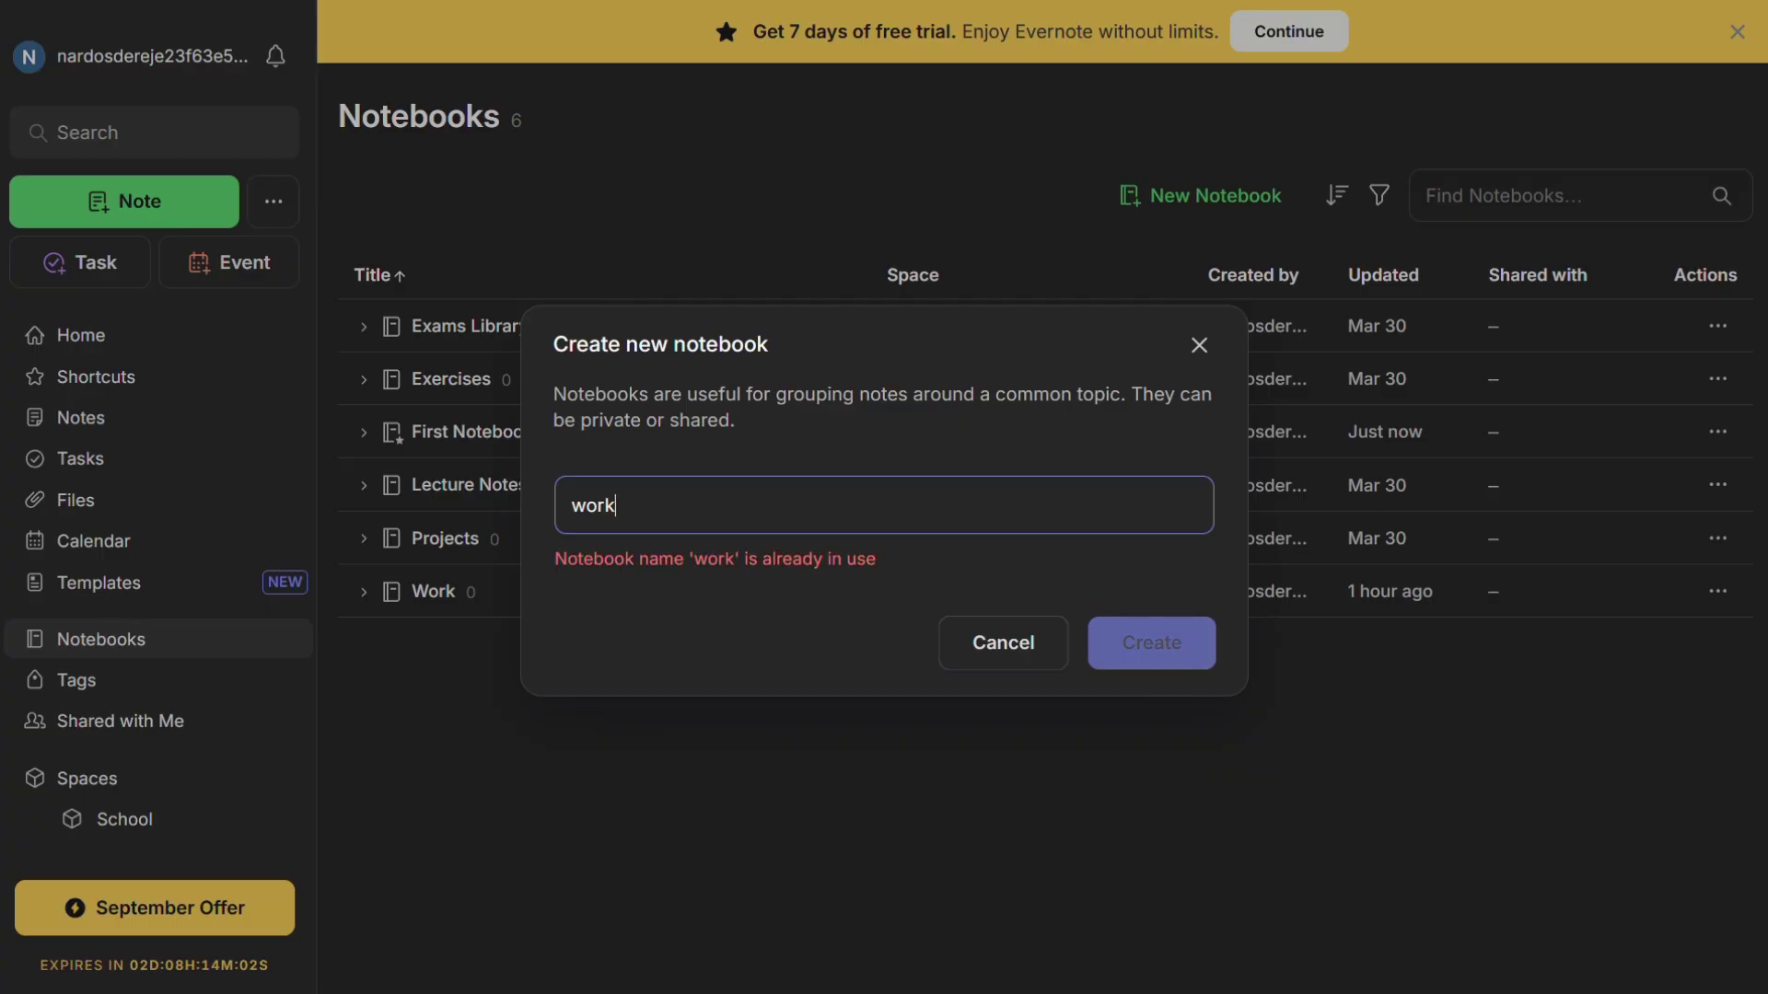
type(" note")
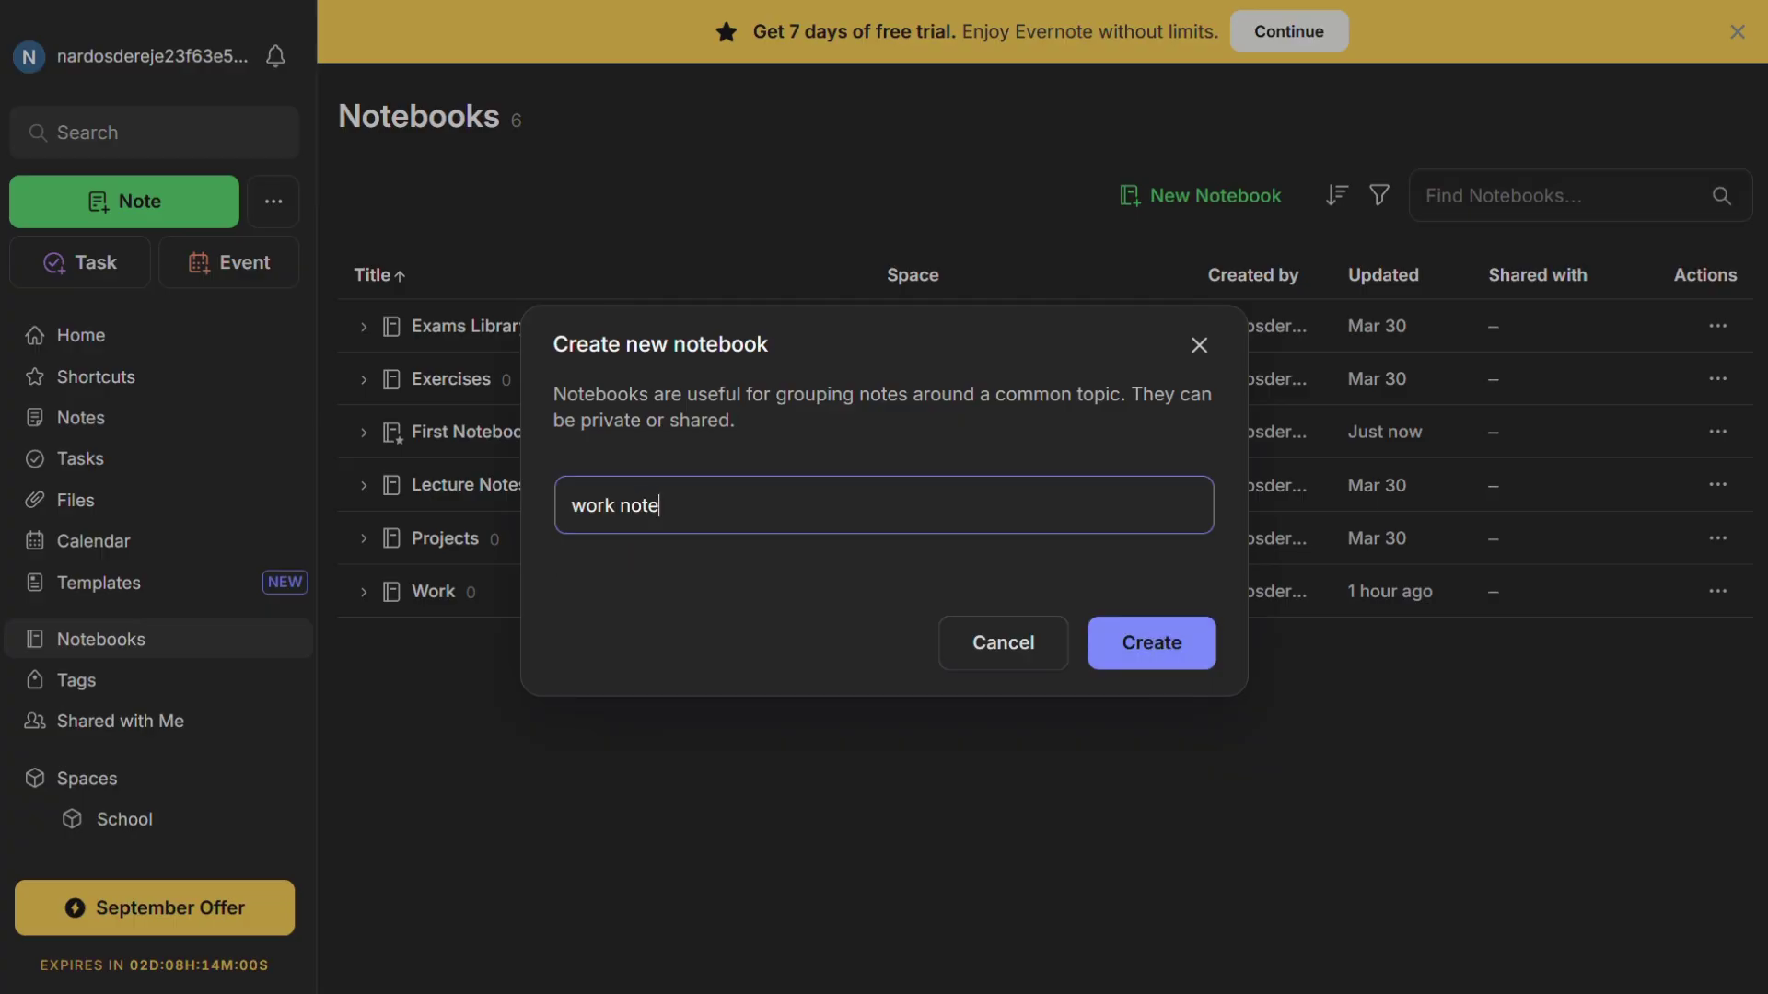
left_click(1182, 644)
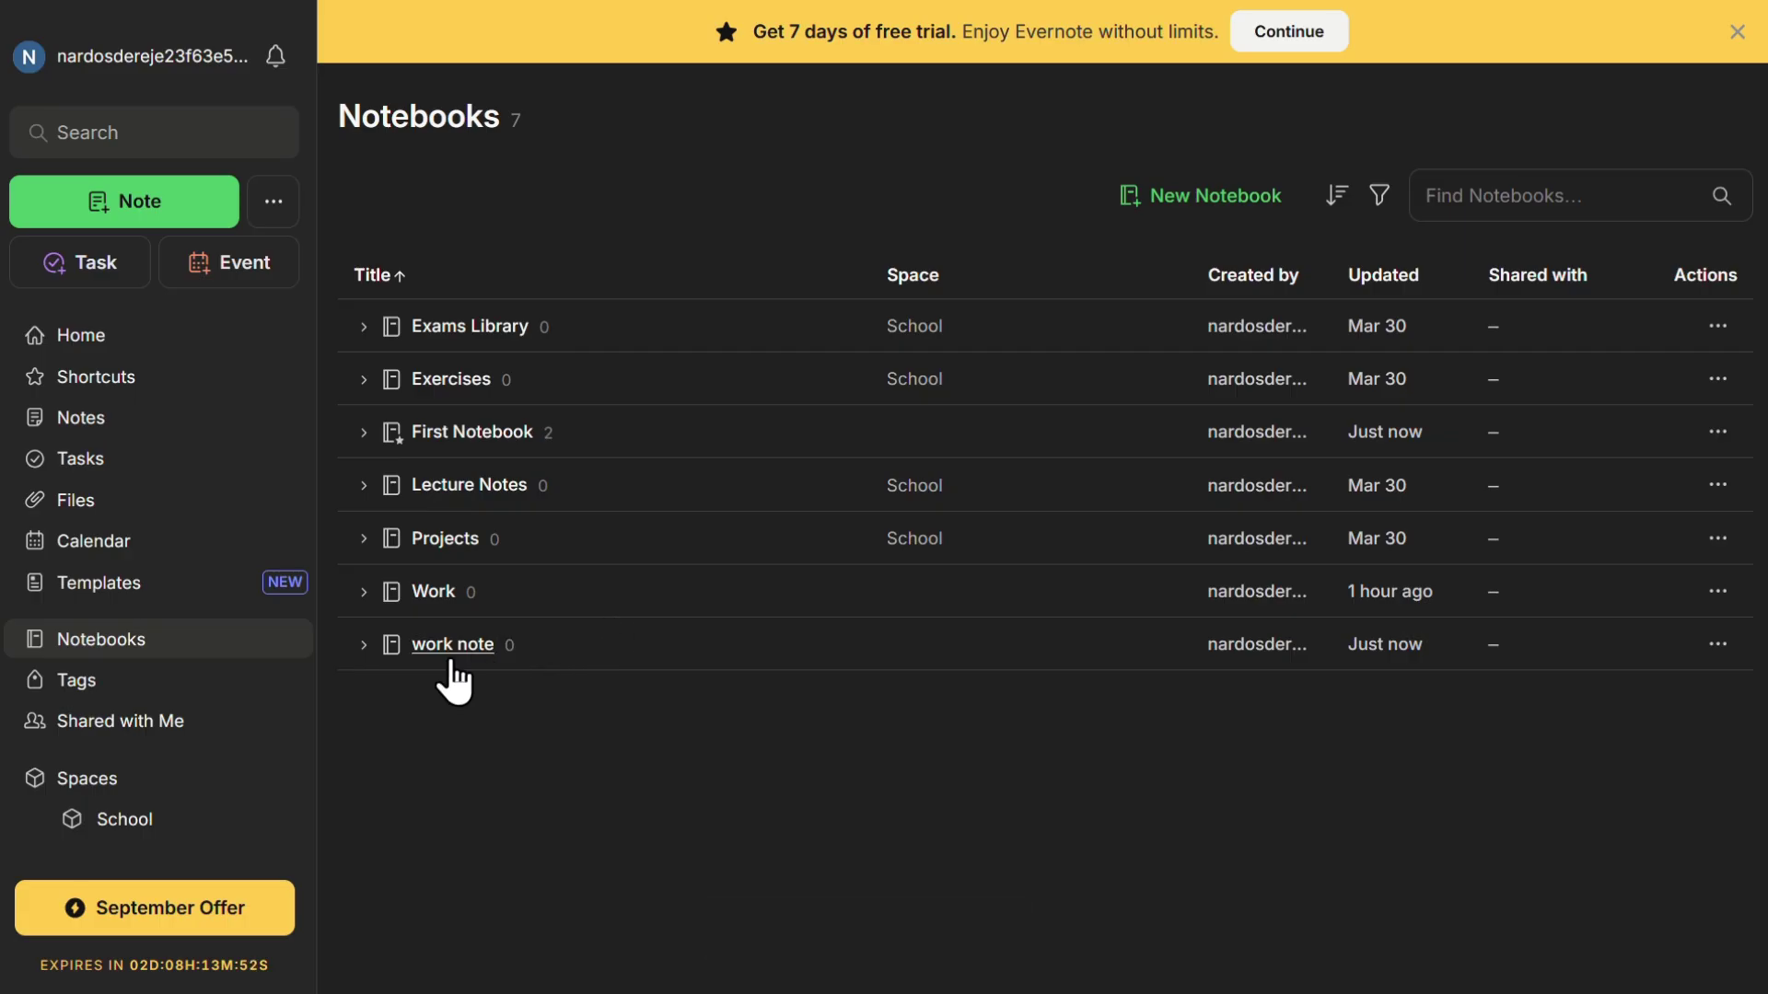
left_click(387, 646)
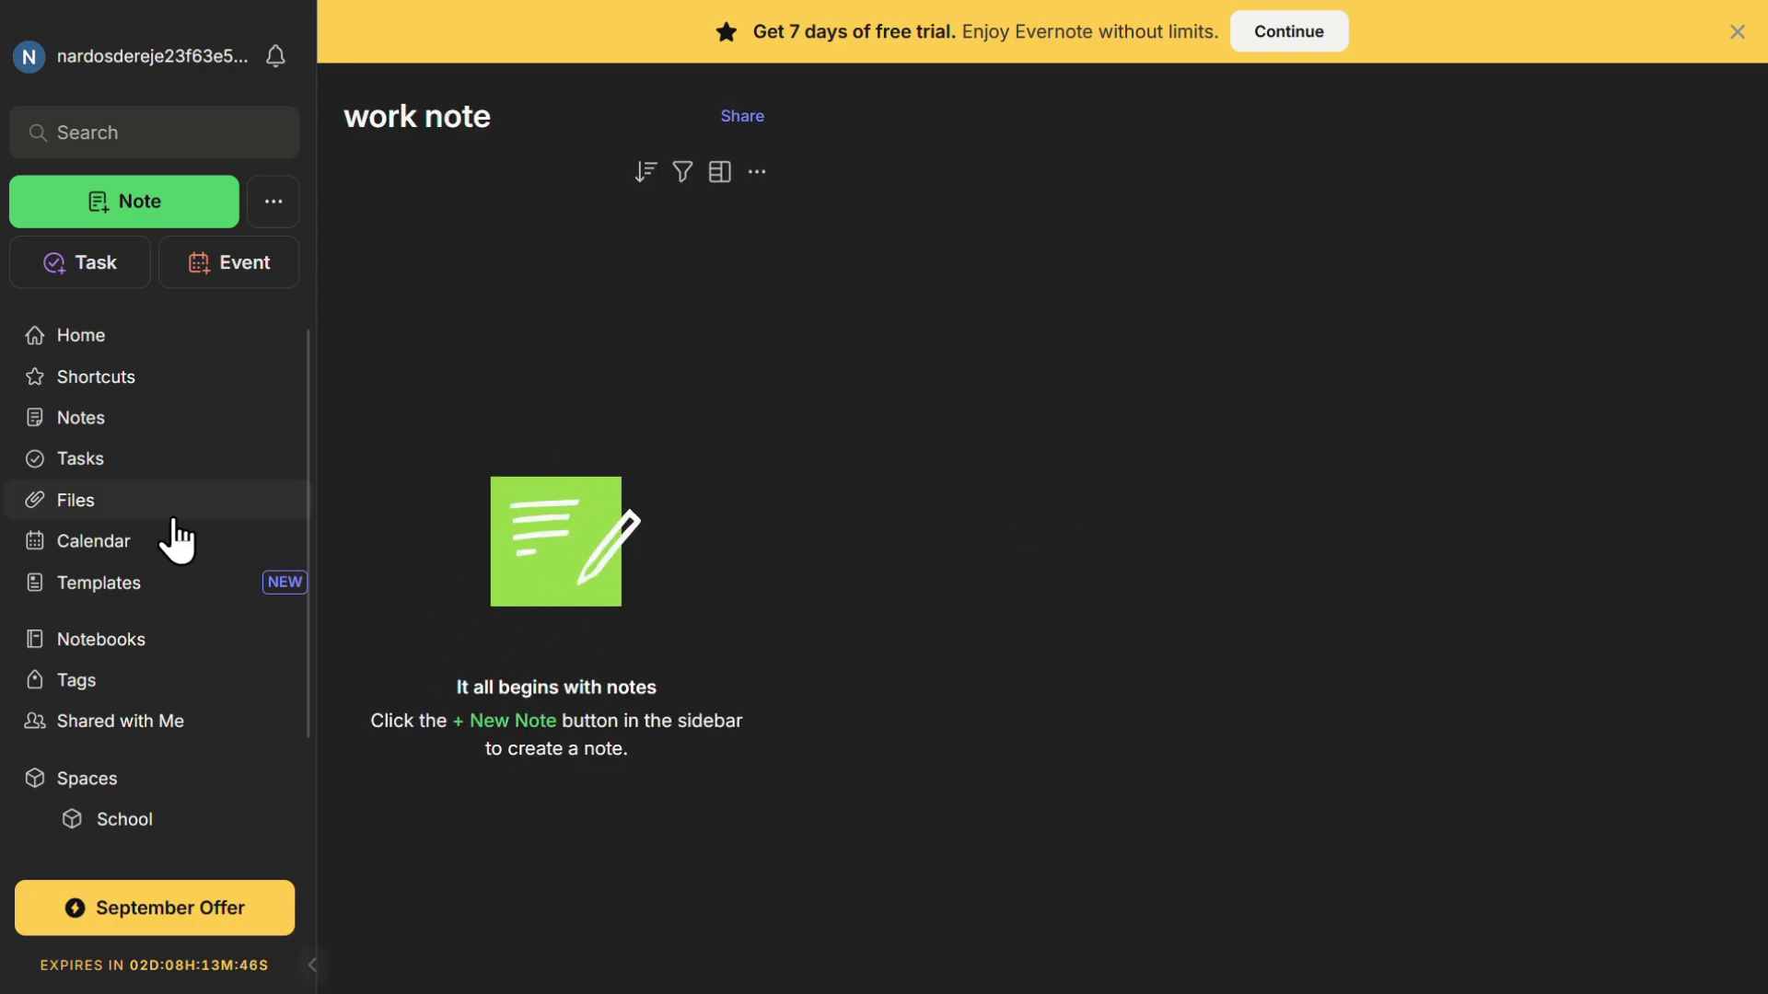
left_click(83, 682)
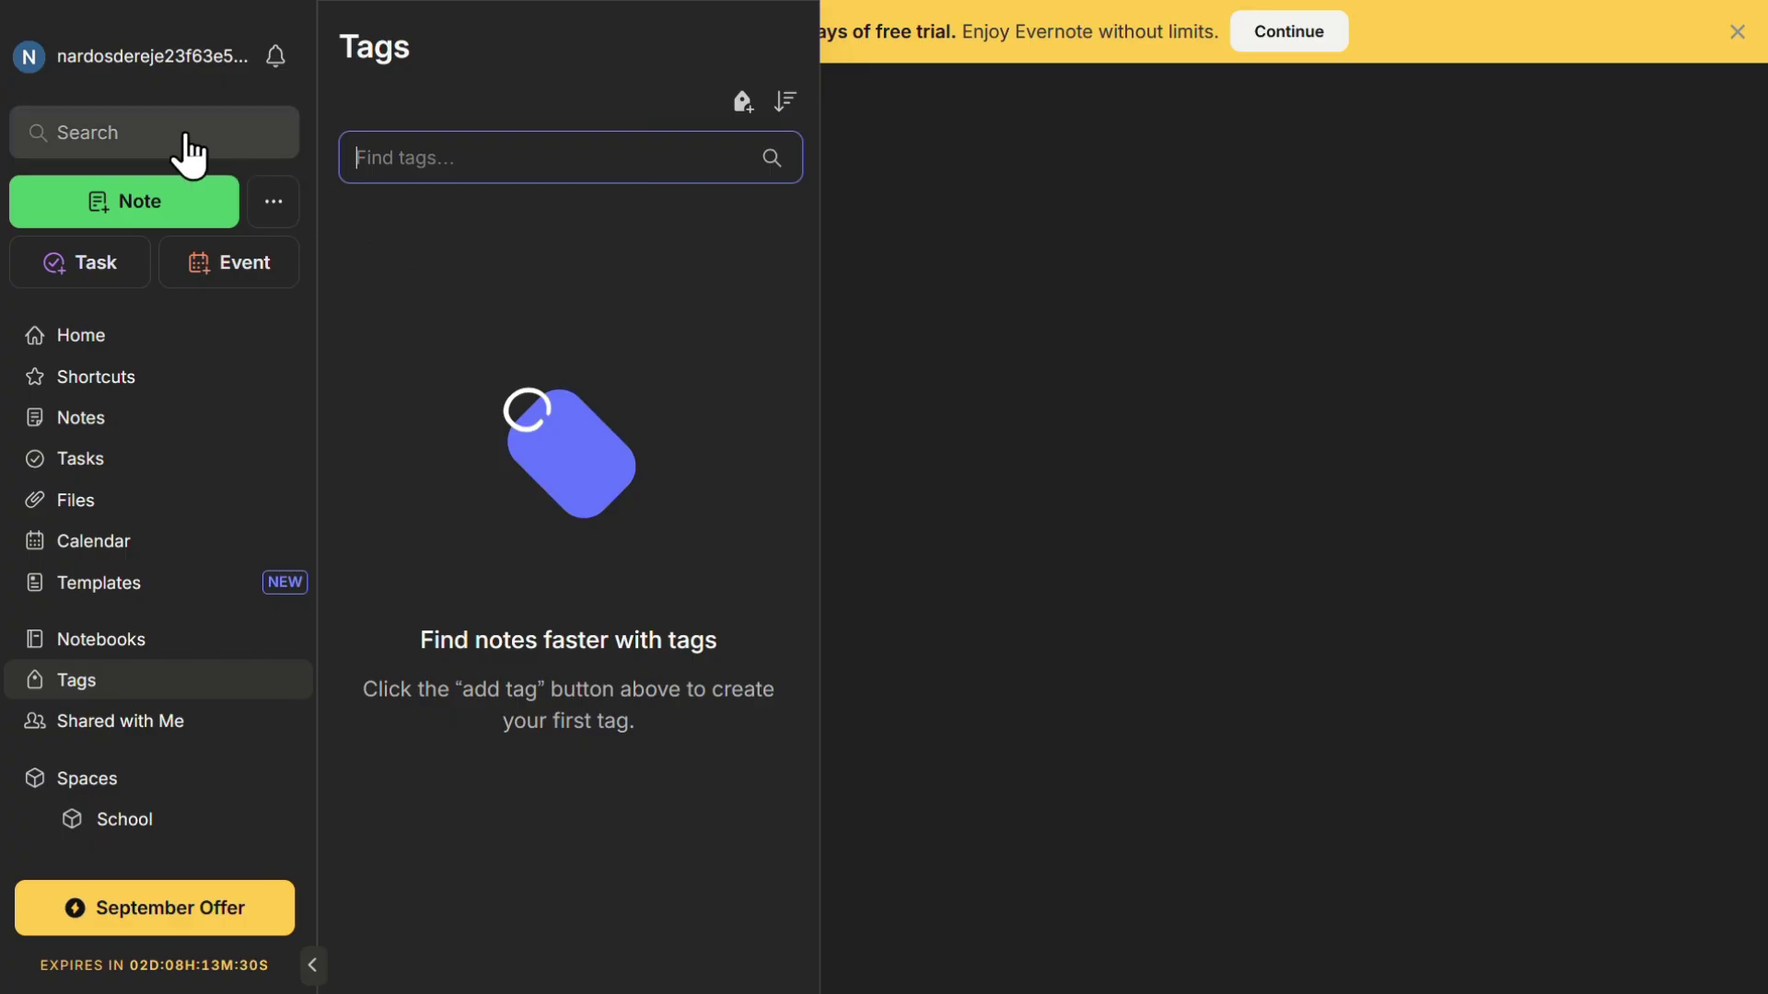
key("alt+Left")
left_click(162, 129)
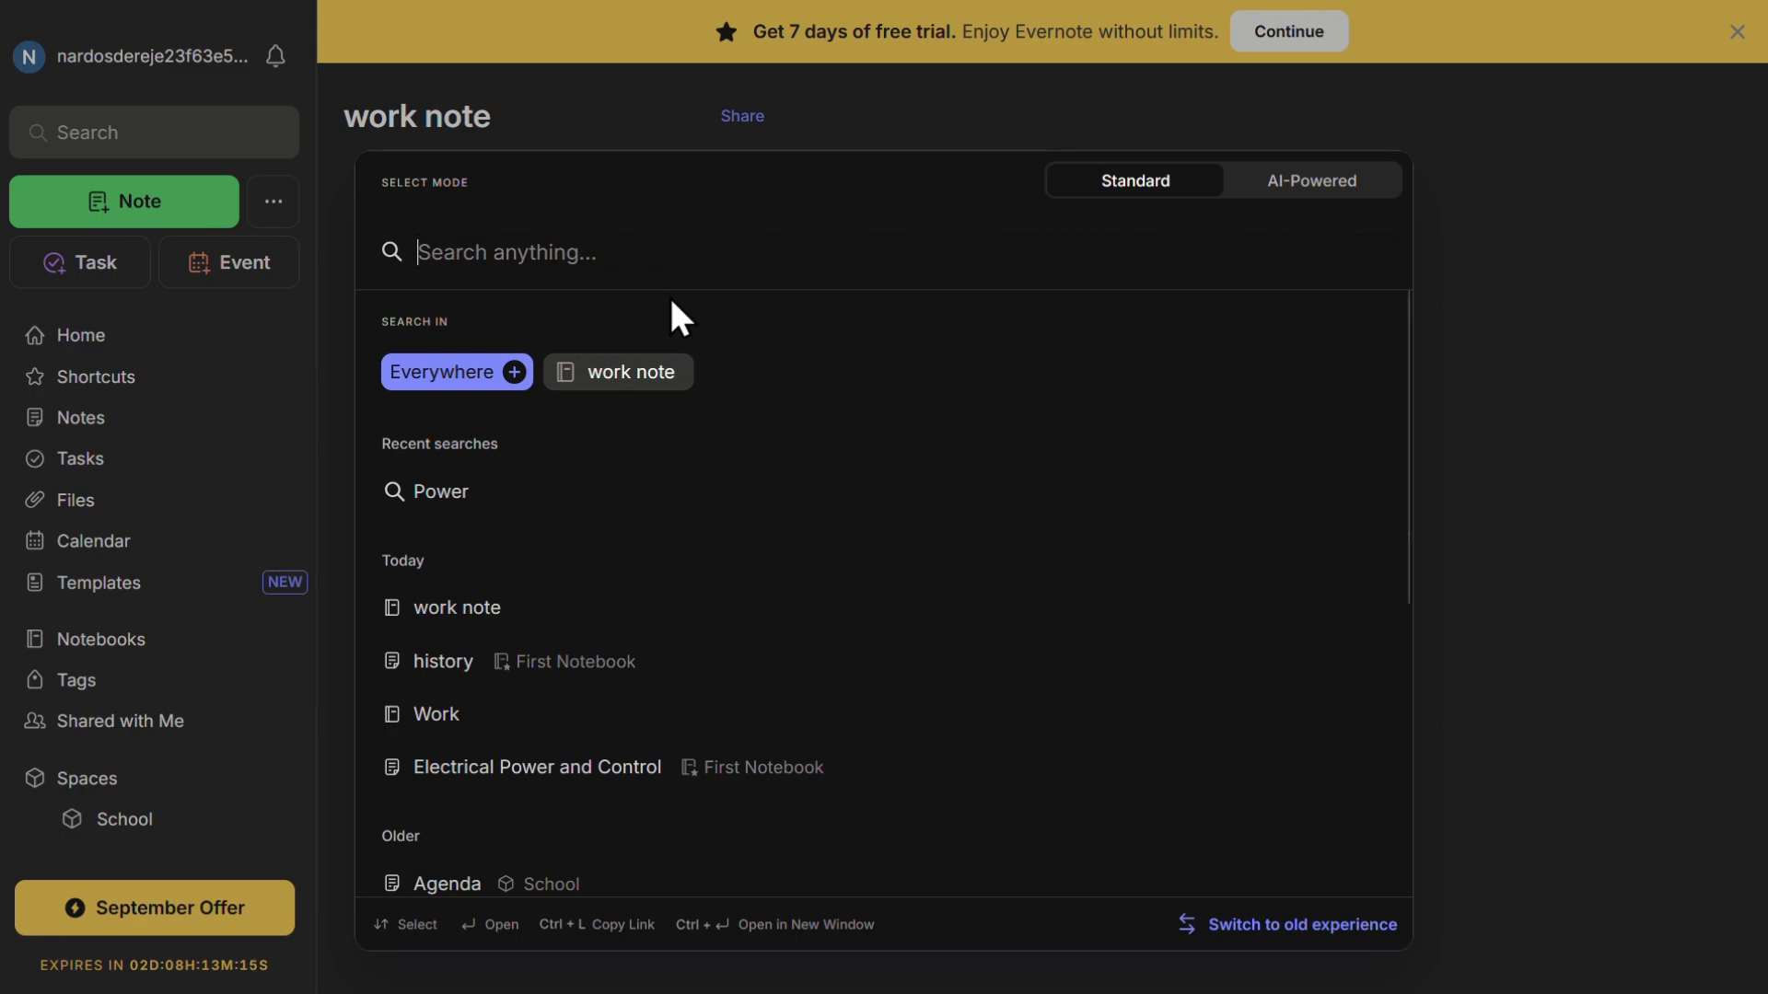
left_click(1534, 295)
Step: Open the Trash from the sidebar's extra destinations
scroll(232, 747, "down", 2)
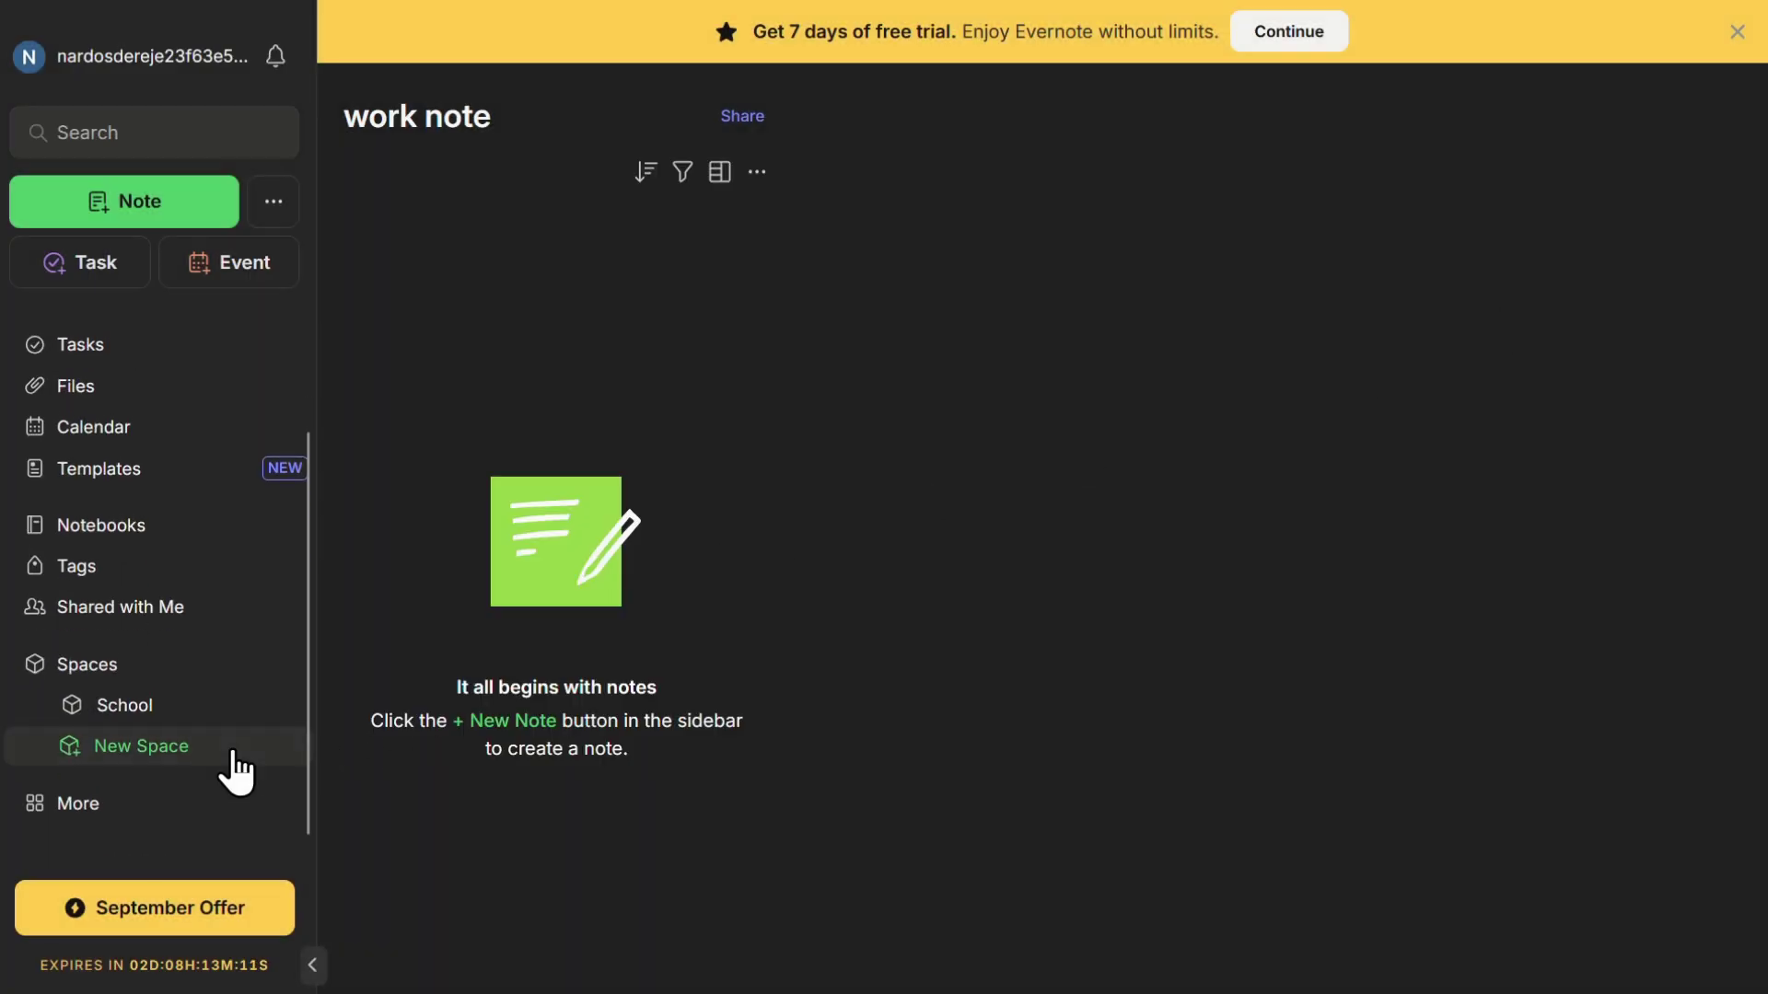
left_click(173, 817)
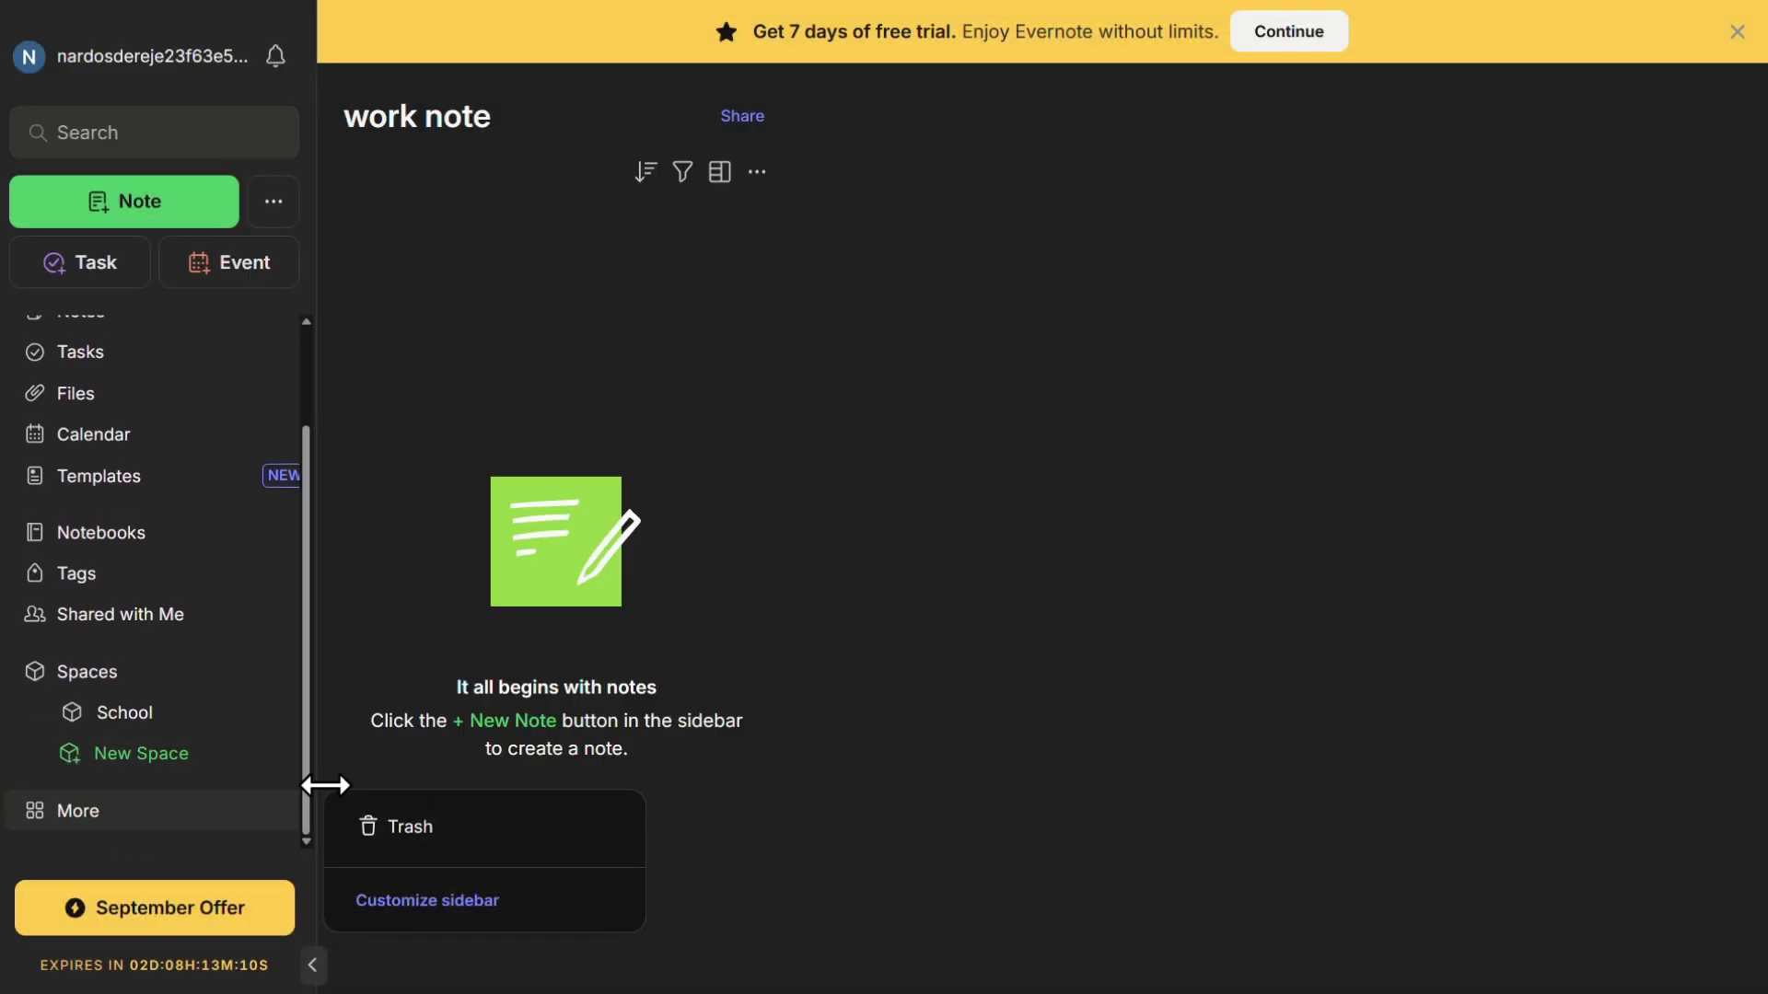
left_click(416, 833)
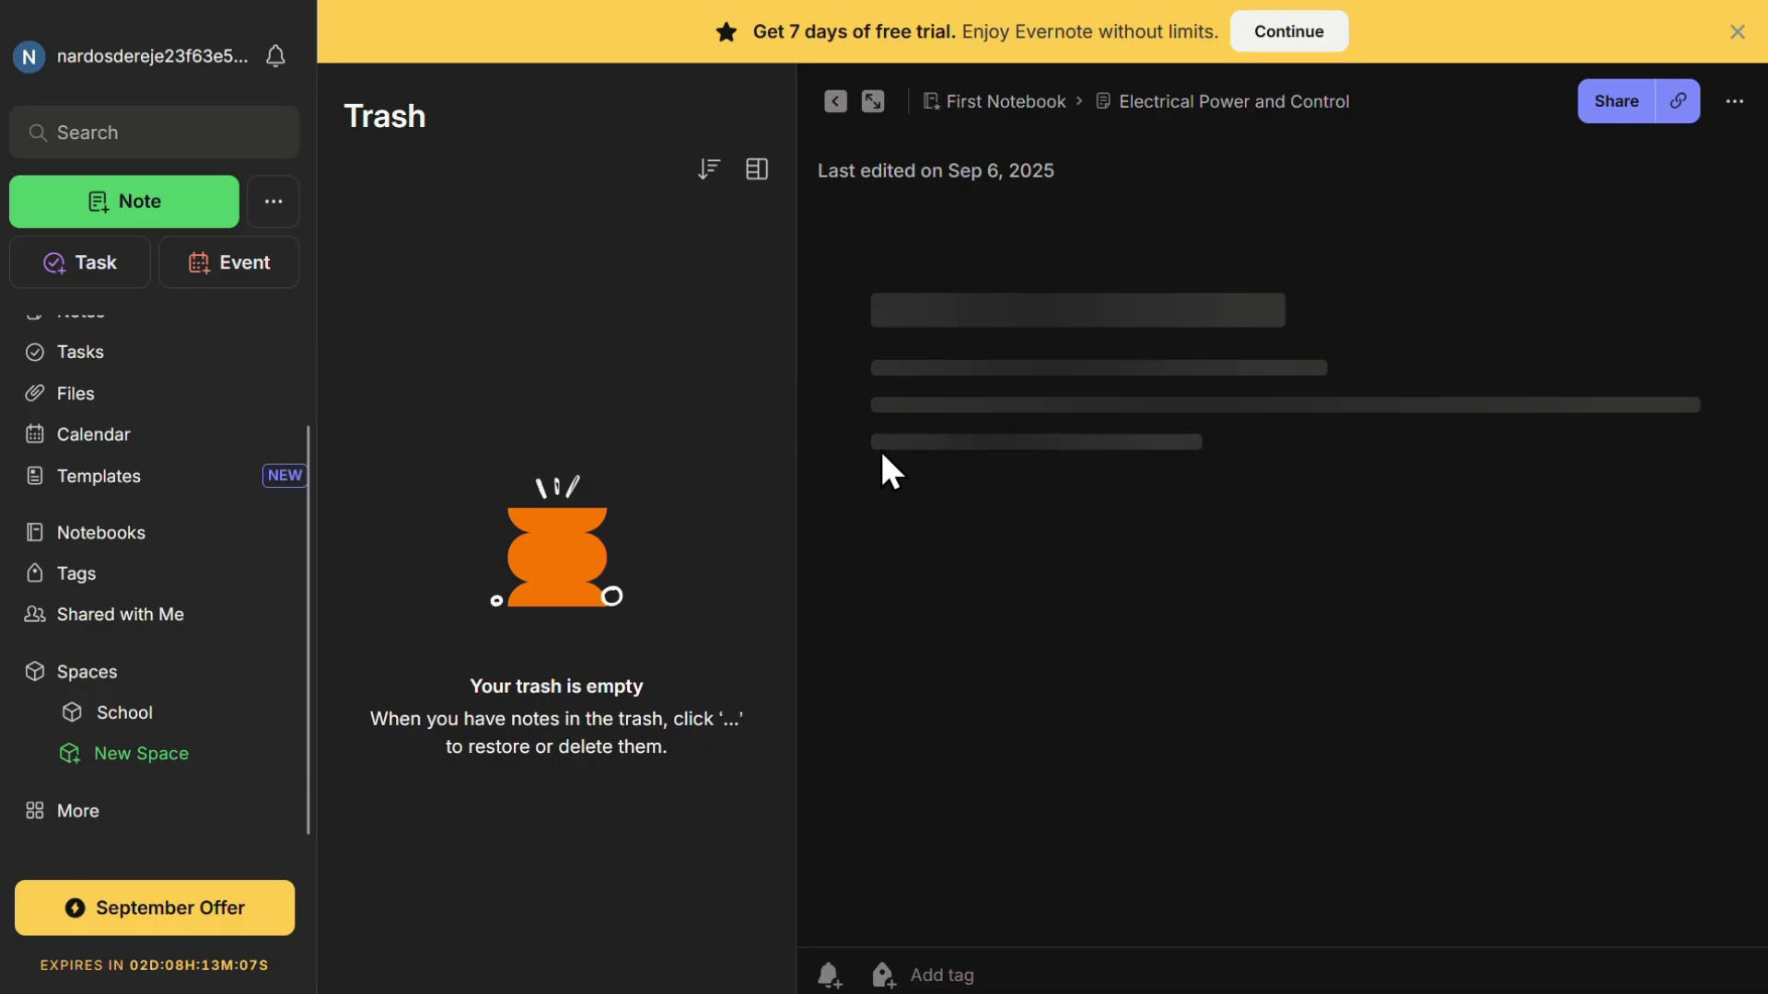
Step: Return to the Home dashboard listing the recent 'history' note
left_click(1734, 110)
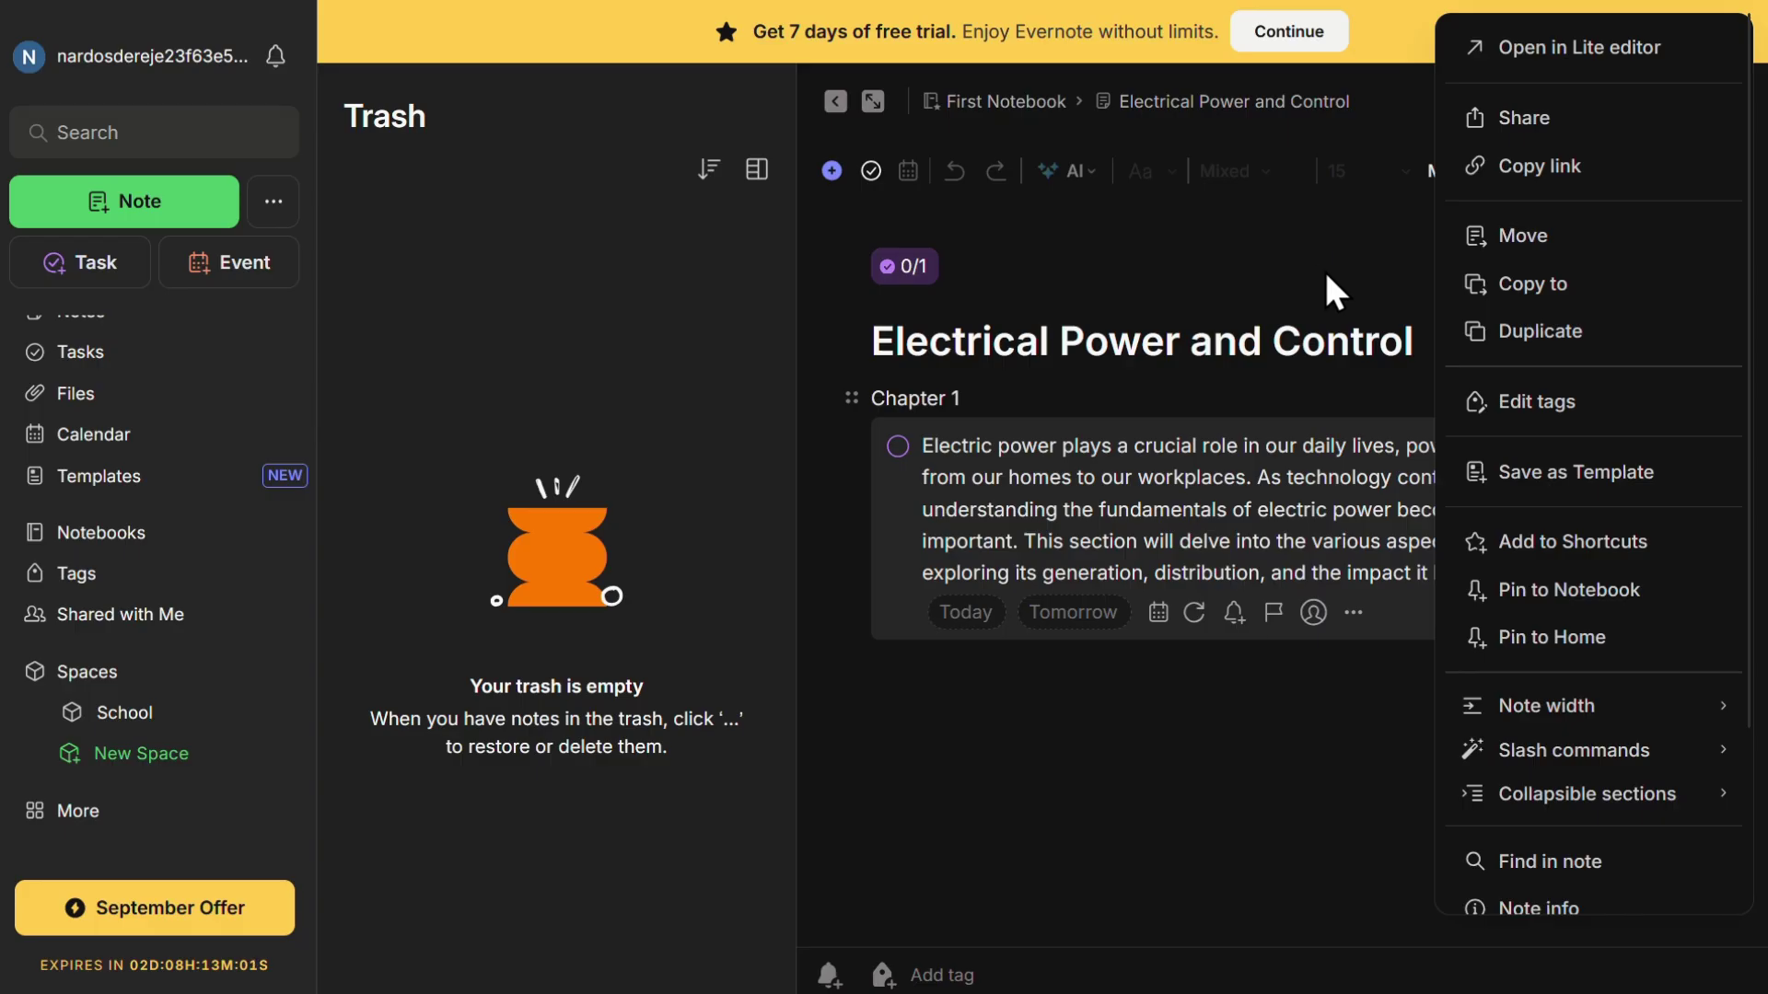
left_click(1137, 232)
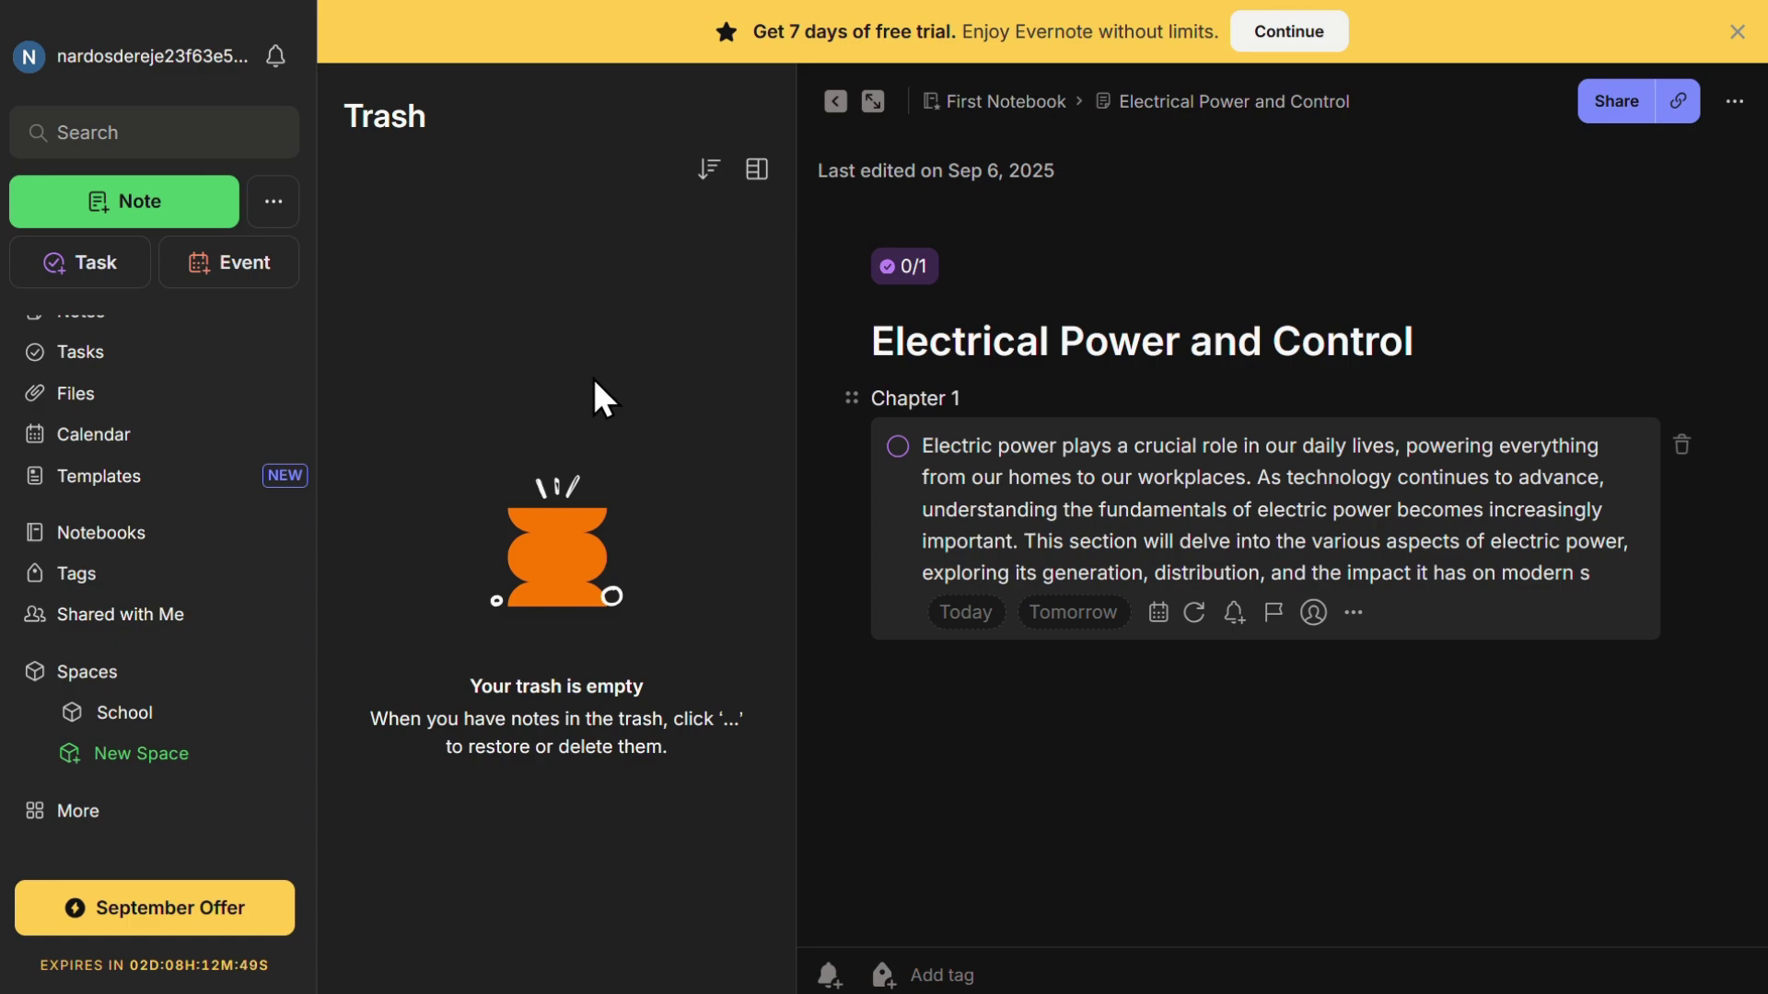
scroll(142, 487, "up", 2)
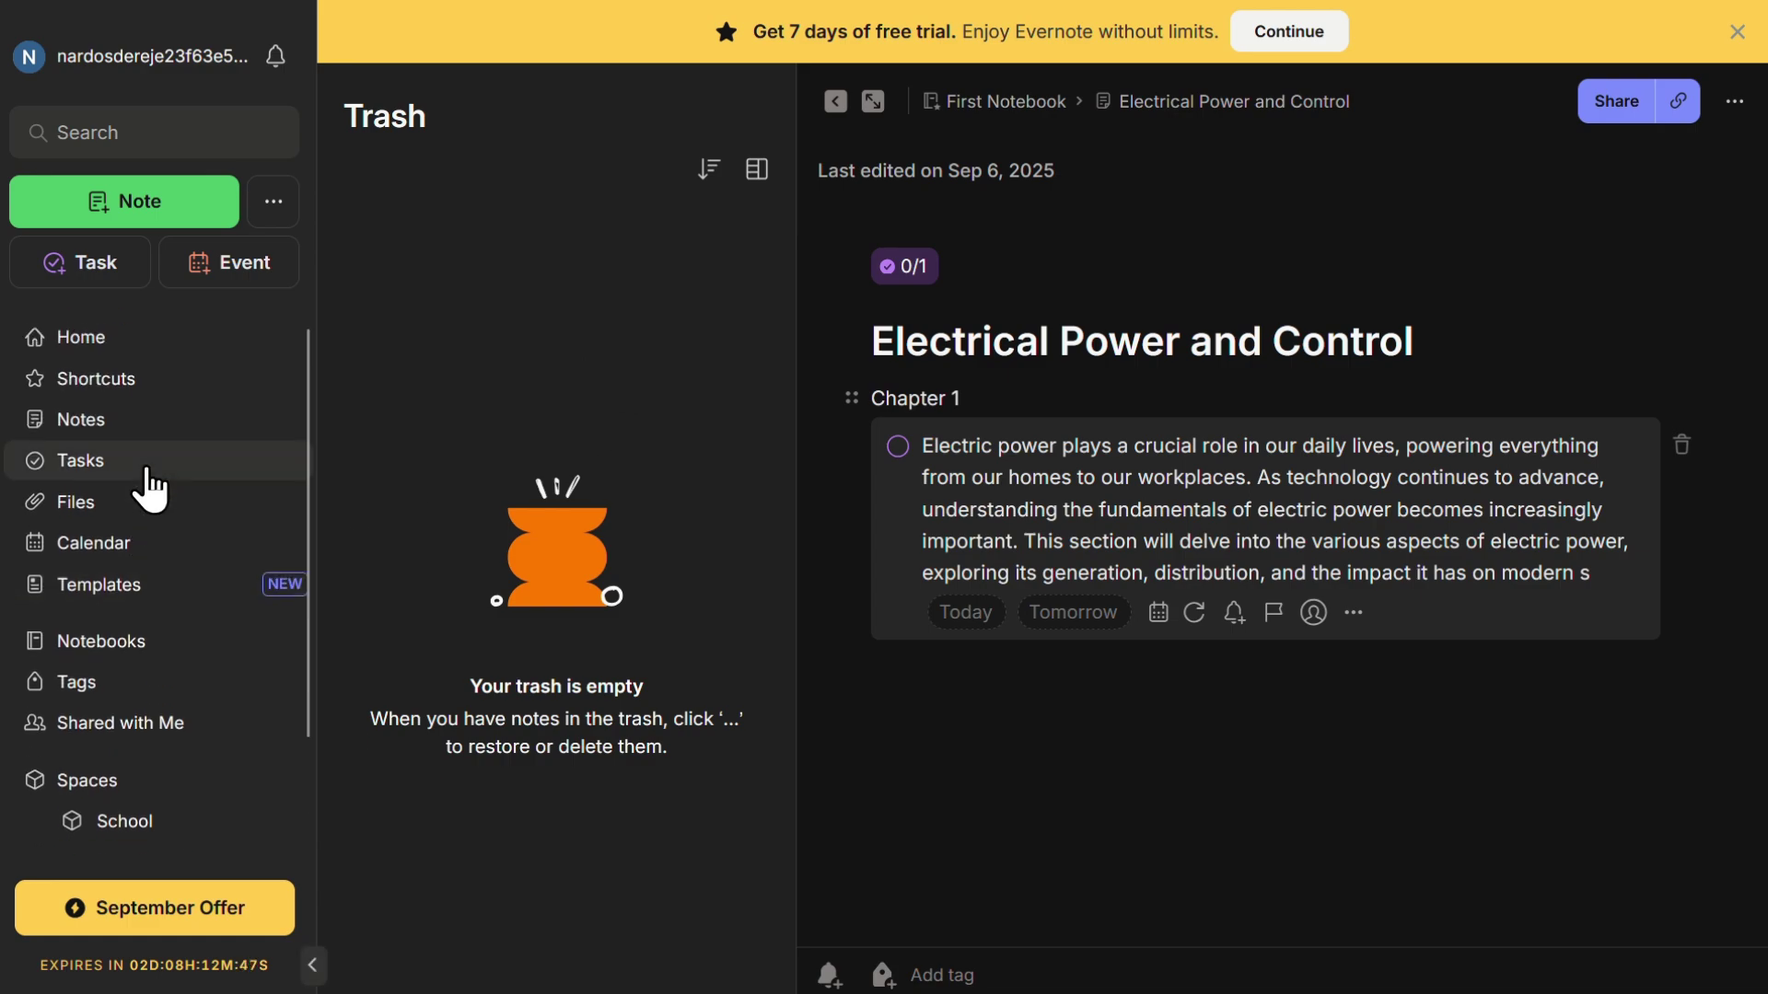
left_click(136, 340)
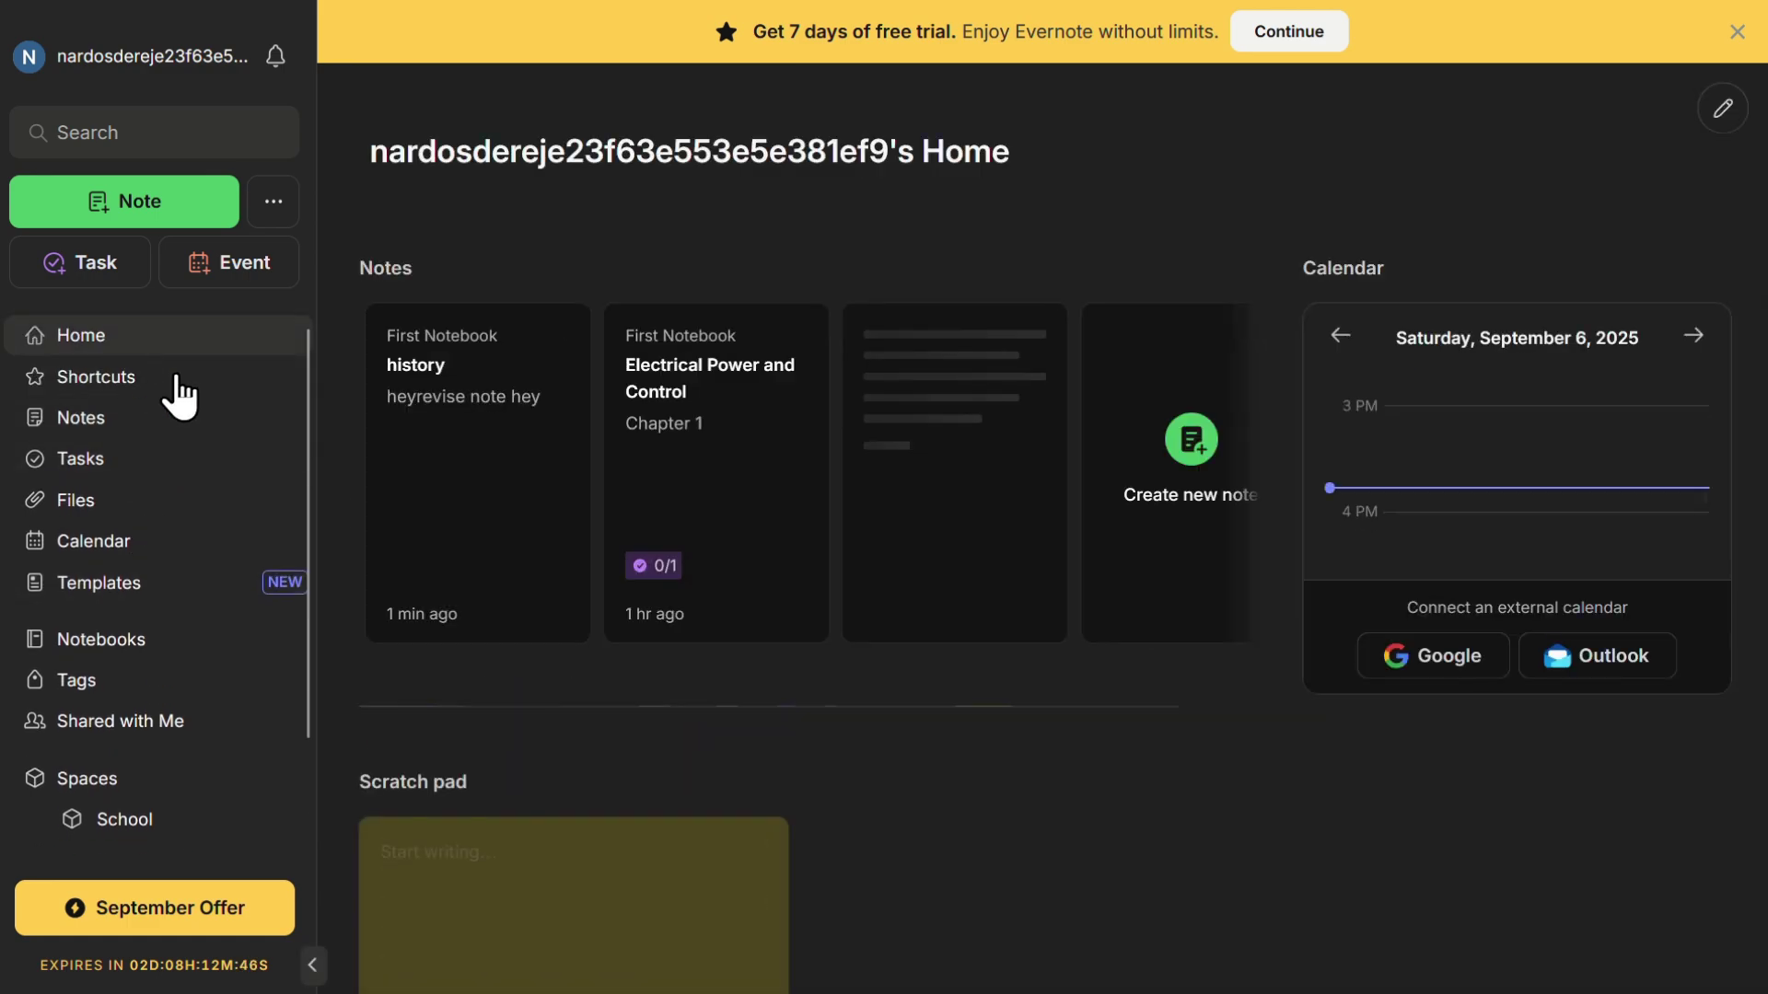